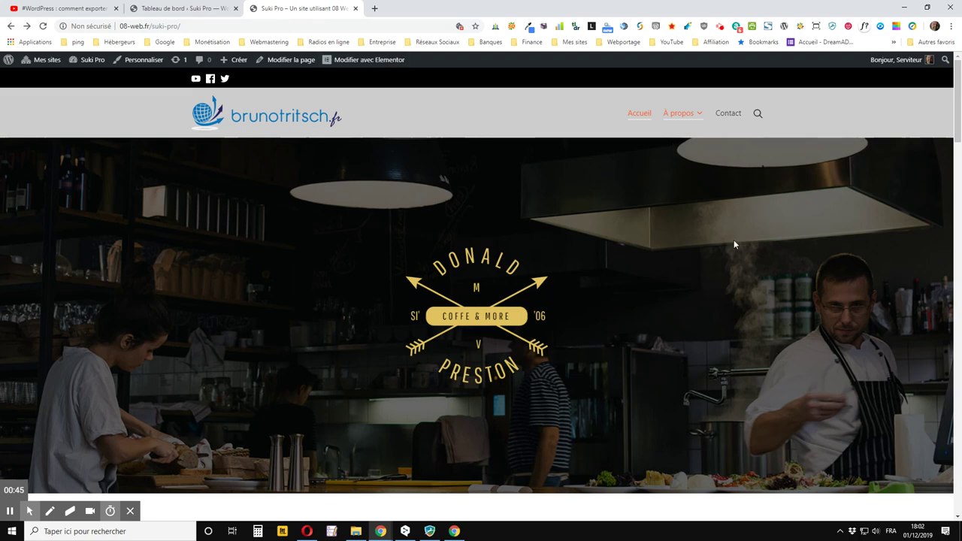
# - Look at the live site's footer and open the footer settings (Pied de page) in the theme customizer
pyautogui.moveTo(958, 109); pyautogui.dragTo(958, 505)
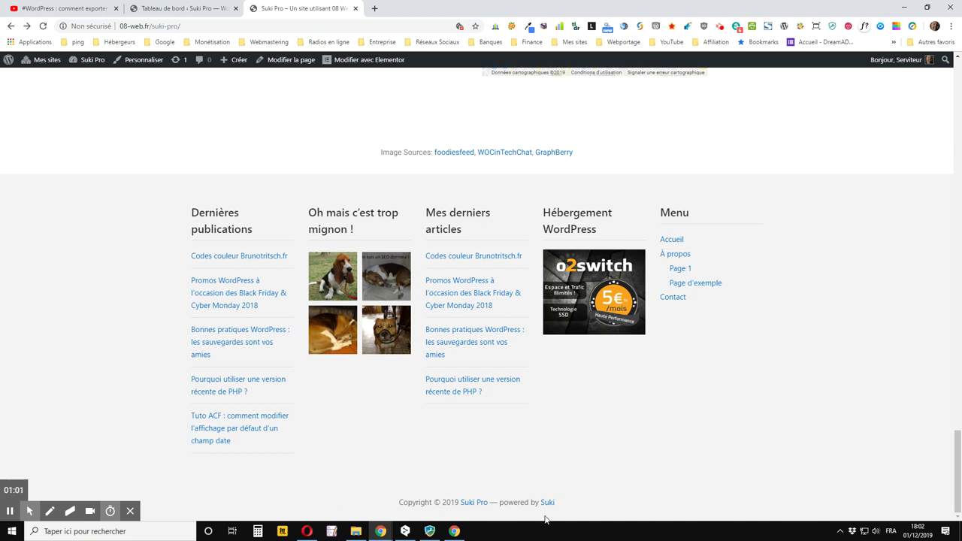
pyautogui.click(158, 9)
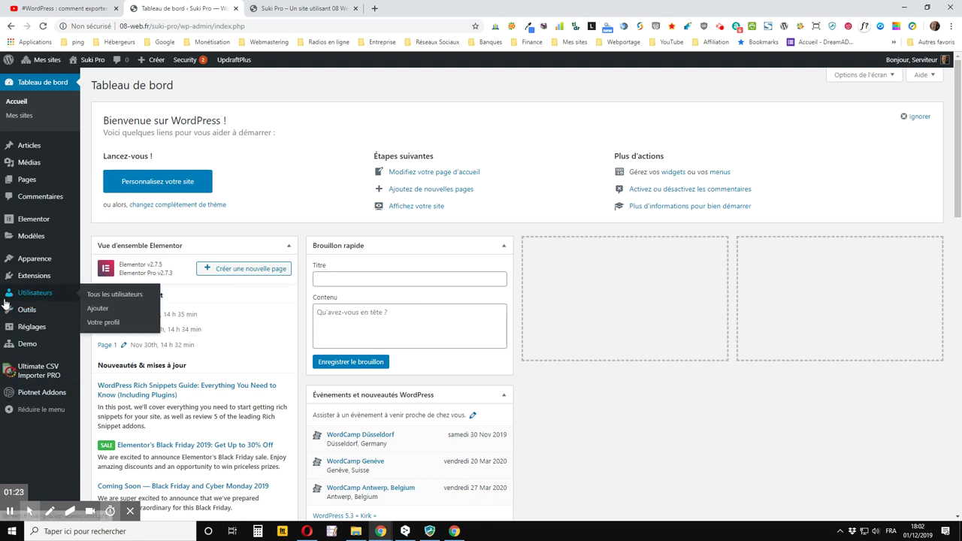
pyautogui.moveTo(74, 269)
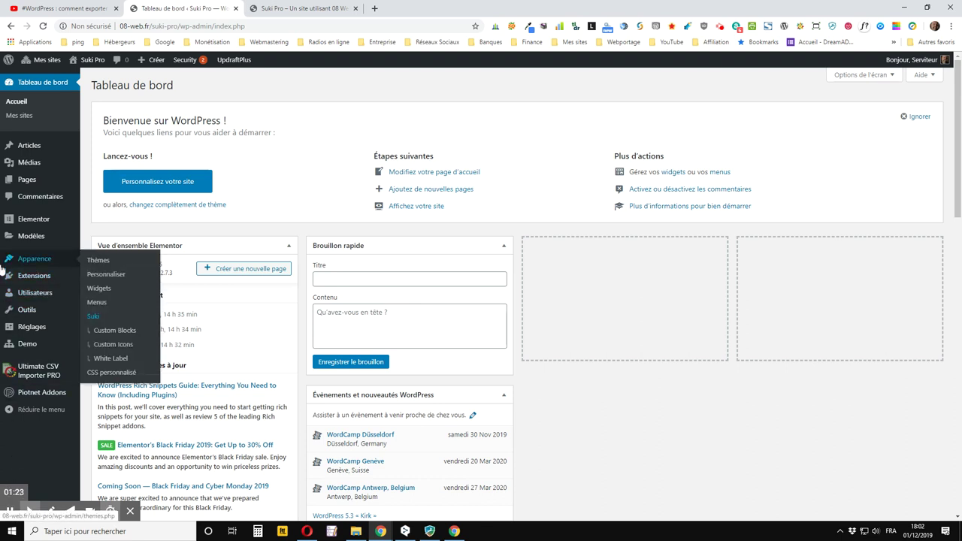
pyautogui.click(112, 279)
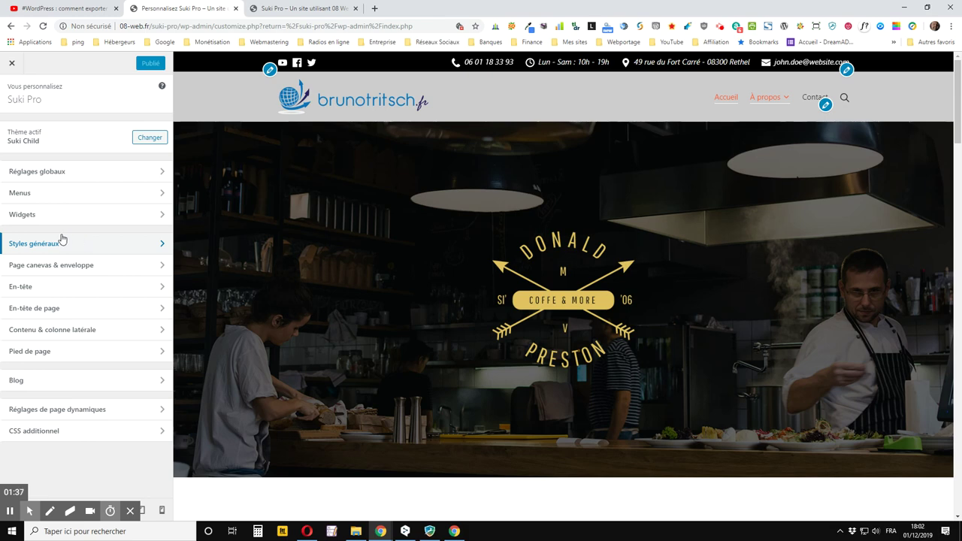
pyautogui.click(28, 356)
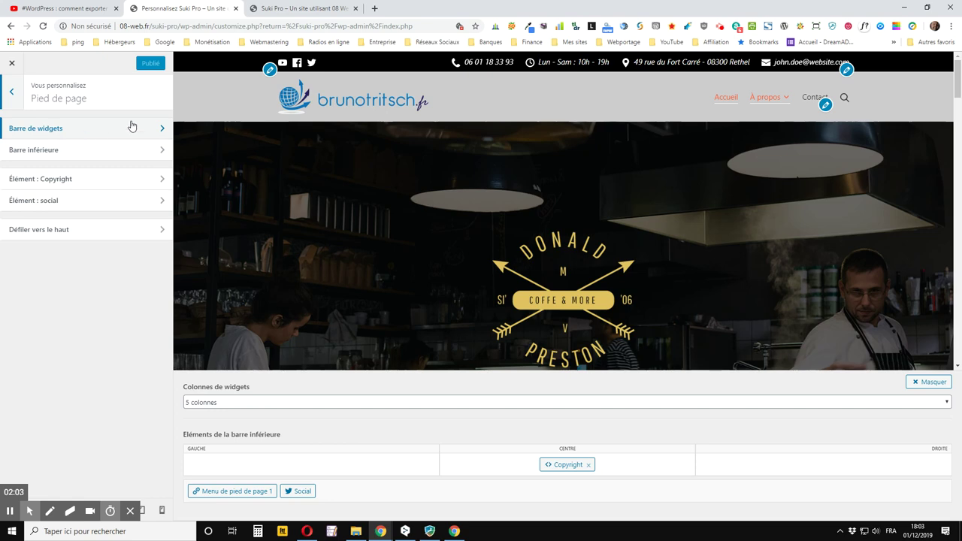
# - Check the footer widgets on the live site and open the footer's widget bar settings (Barre de widgets)
pyautogui.click(277, 7)
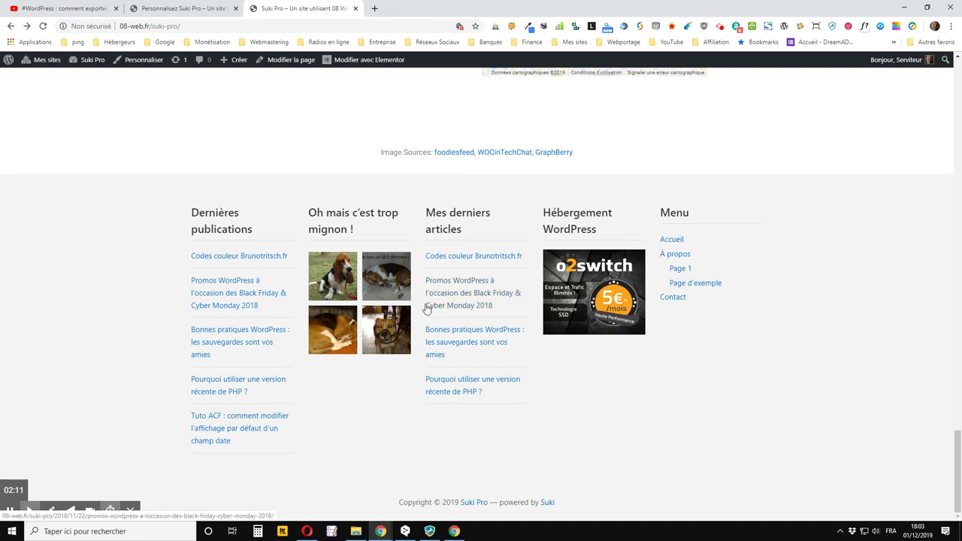
pyautogui.click(202, 6)
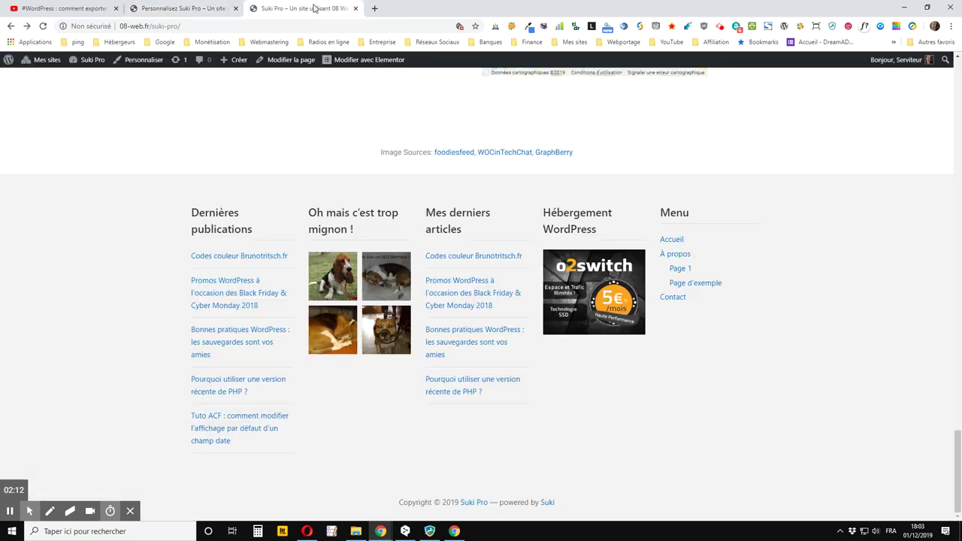
pyautogui.click(315, 9)
pyautogui.click(158, 8)
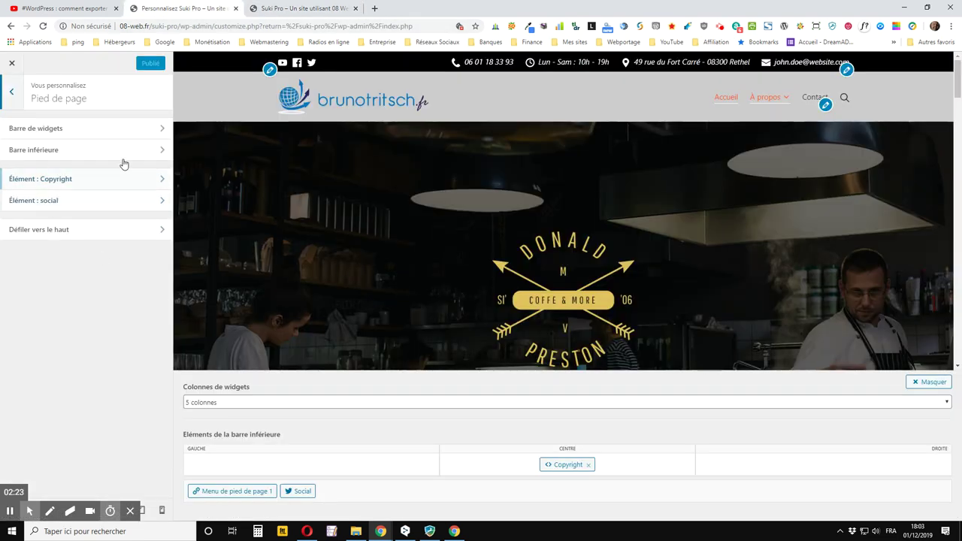
pyautogui.click(101, 133)
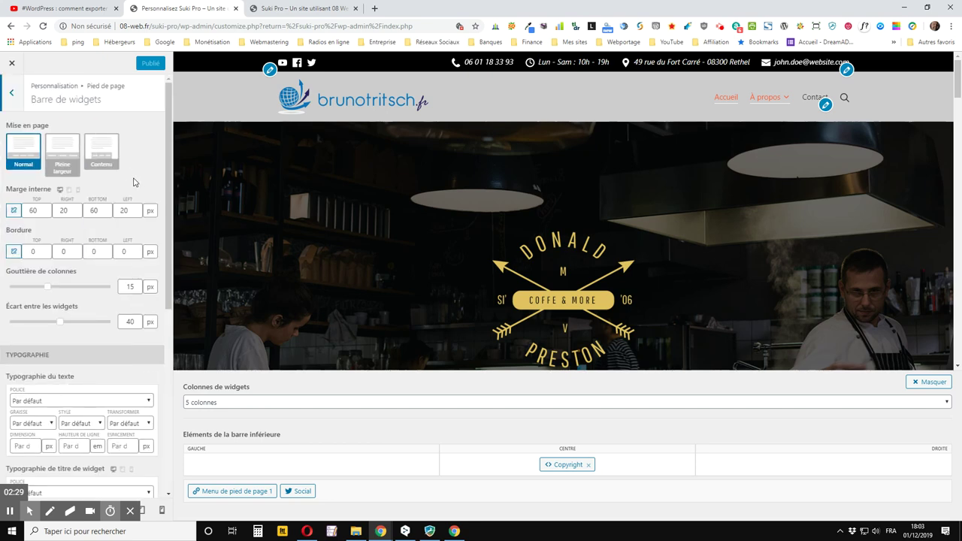
# - Set the footer widget bar layout to Pleine largeur, publish it, and inspect the footer on the reloaded live site
pyautogui.click(295, 9)
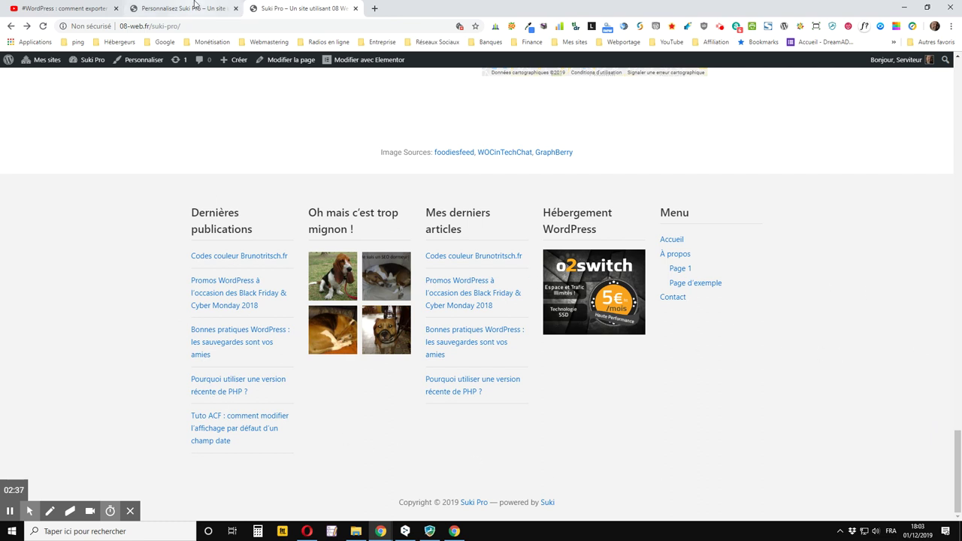
pyautogui.click(228, 11)
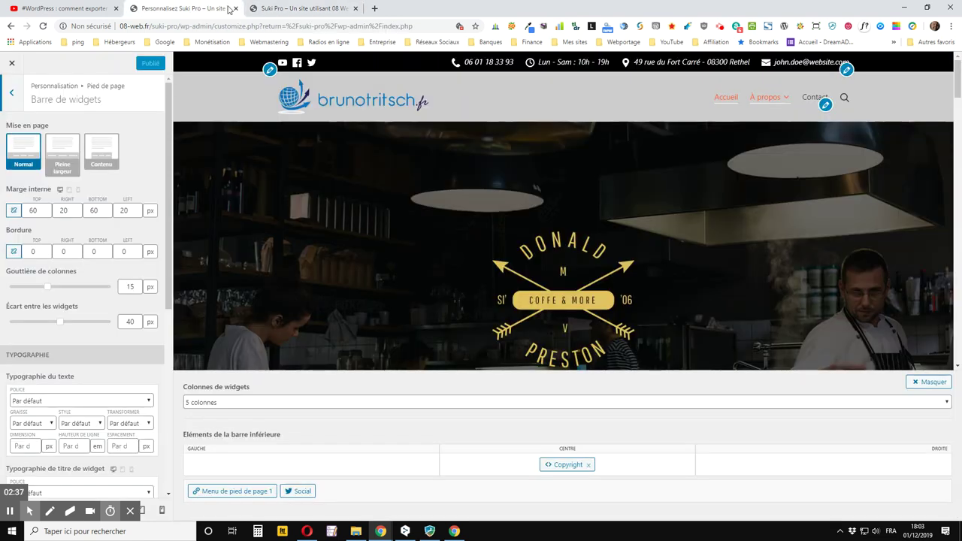
pyautogui.click(63, 167)
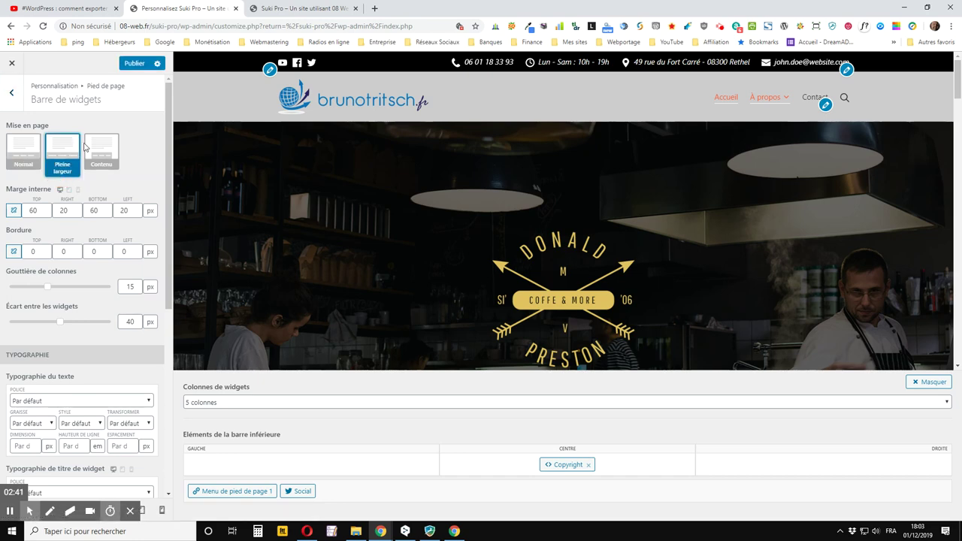
pyautogui.click(286, 9)
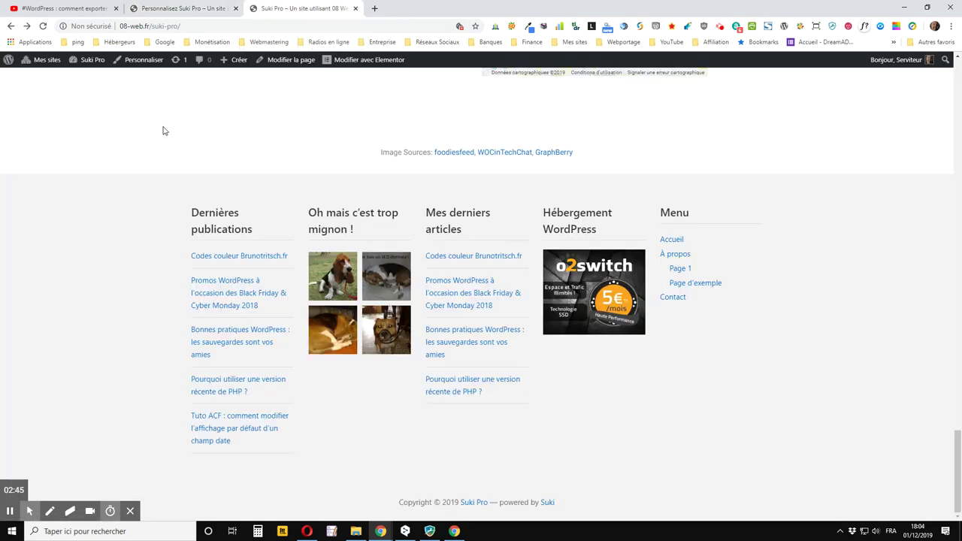
pyautogui.click(179, 9)
pyautogui.click(135, 63)
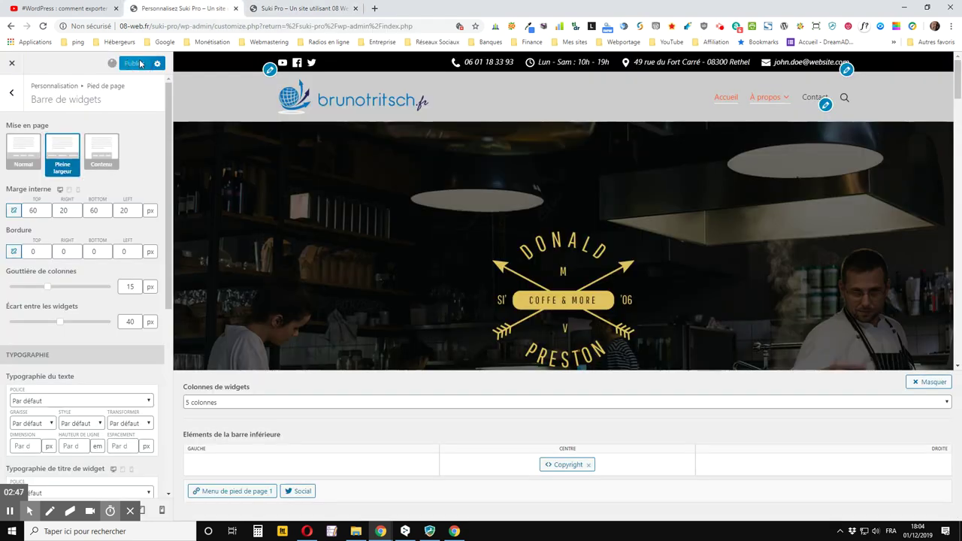
pyautogui.click(283, 9)
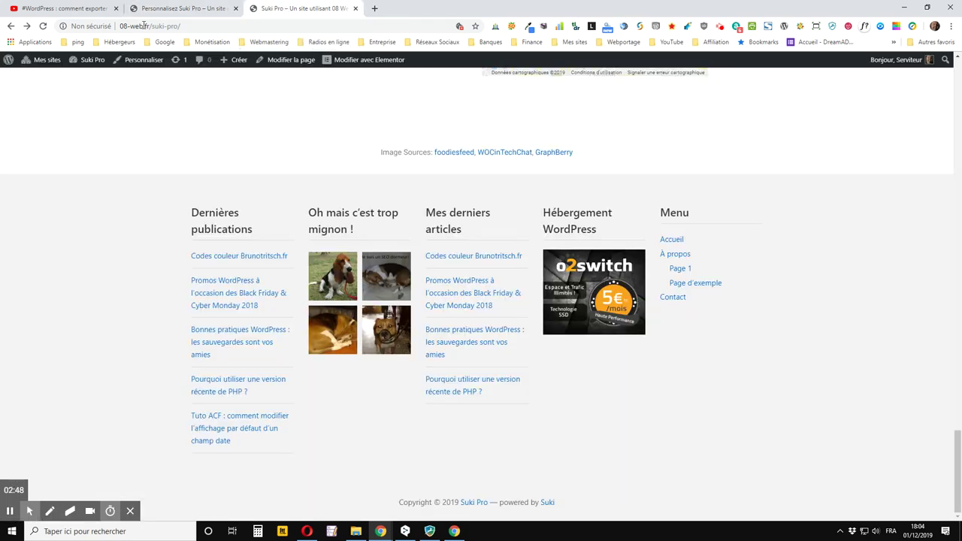
pyautogui.click(44, 27)
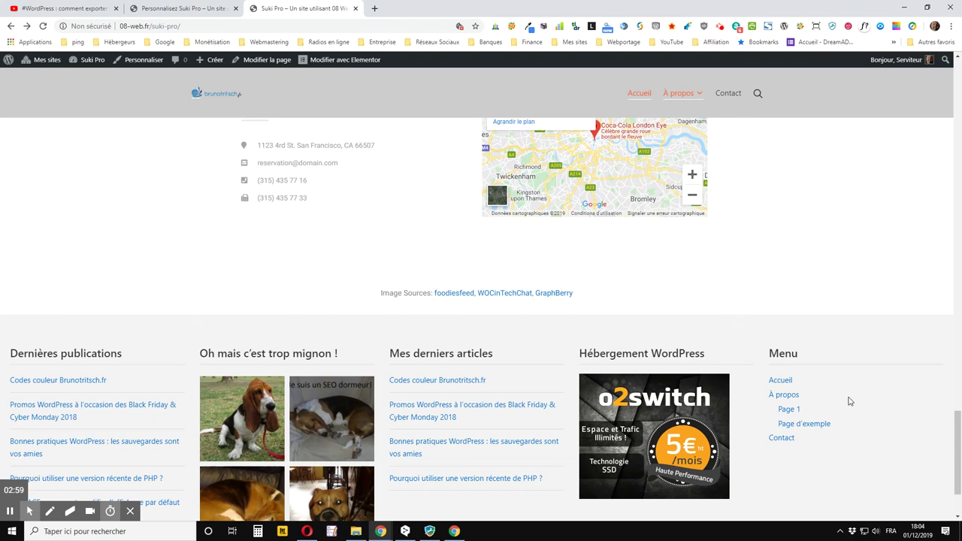
pyautogui.scroll(-2, 849, 397)
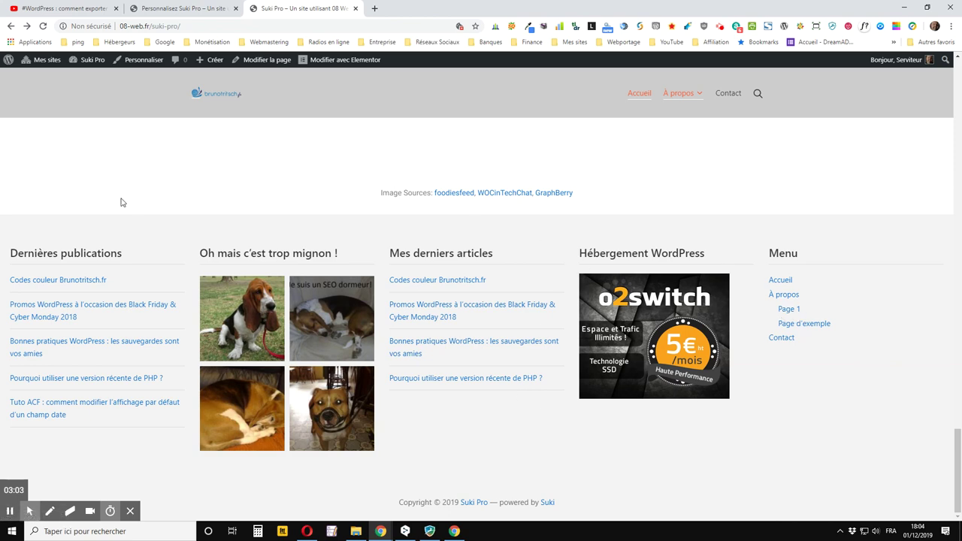
# - Change the widget bar layout to Contenu, publish it, and examine the footer on the reloaded live site
pyautogui.click(180, 8)
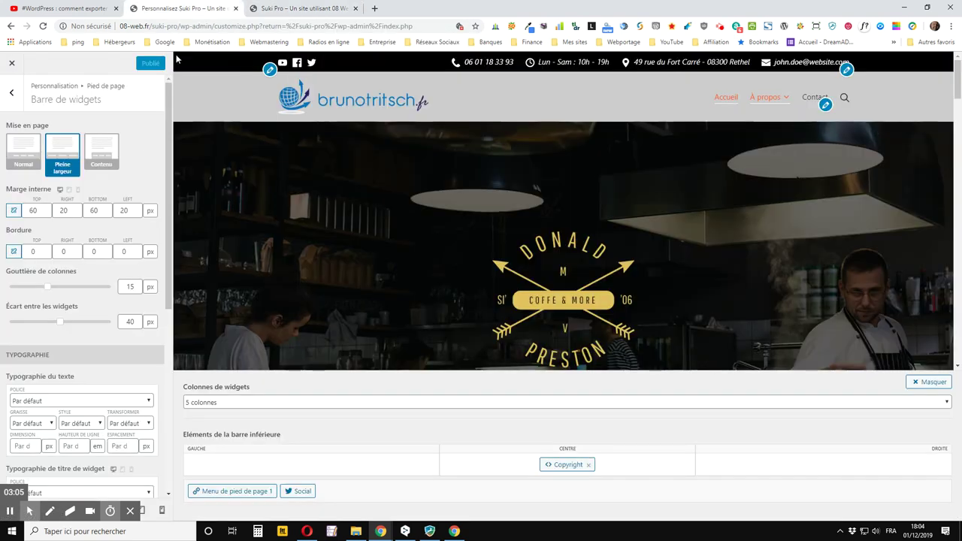
pyautogui.click(103, 167)
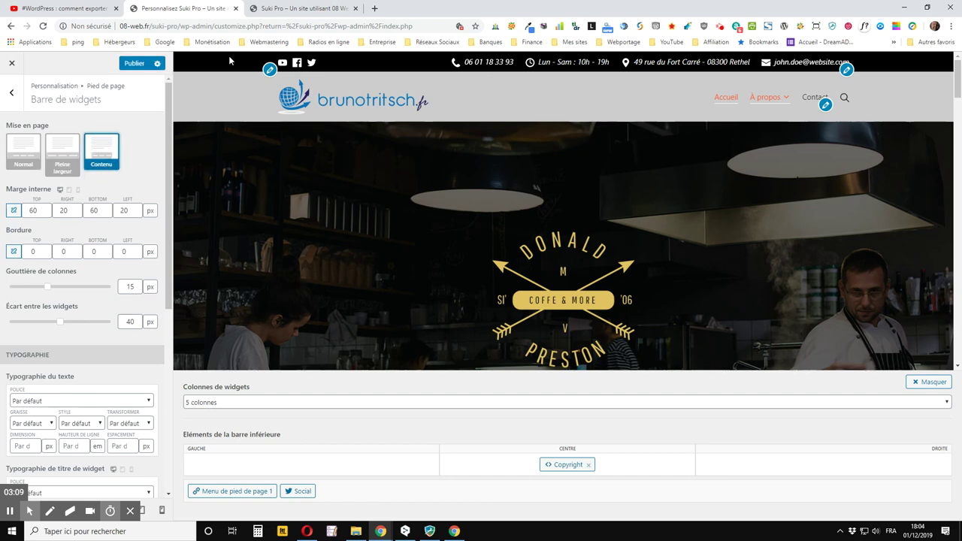
pyautogui.click(134, 65)
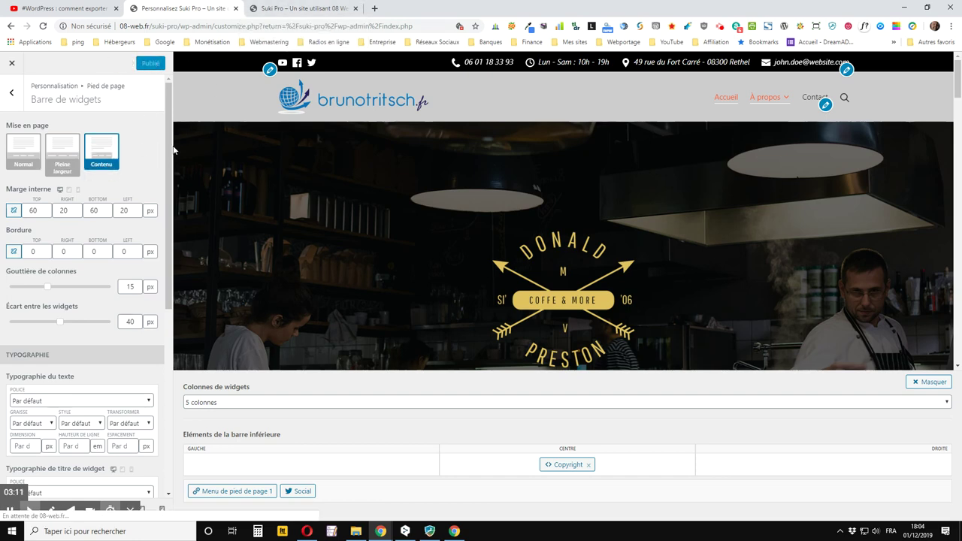
pyautogui.click(301, 8)
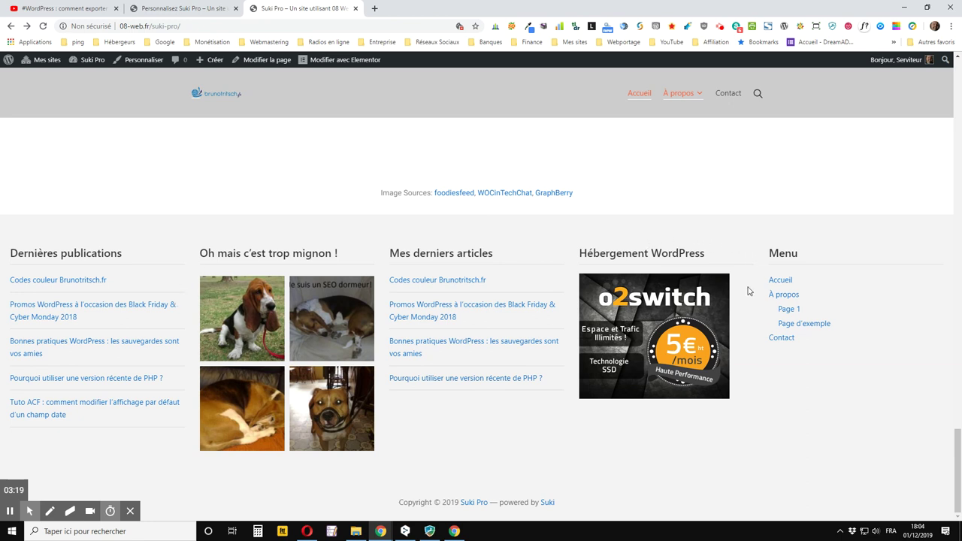
pyautogui.click(44, 27)
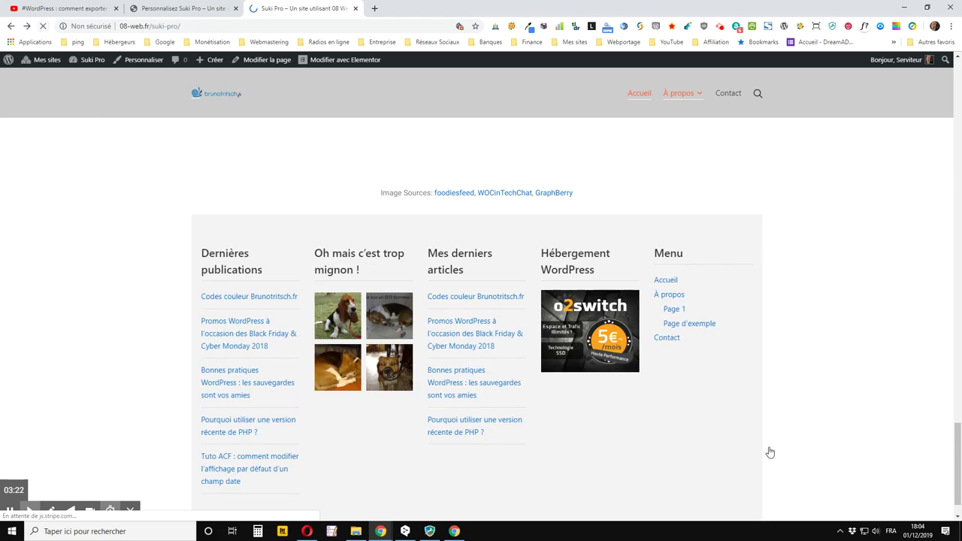
pyautogui.scroll(-1, 731, 396)
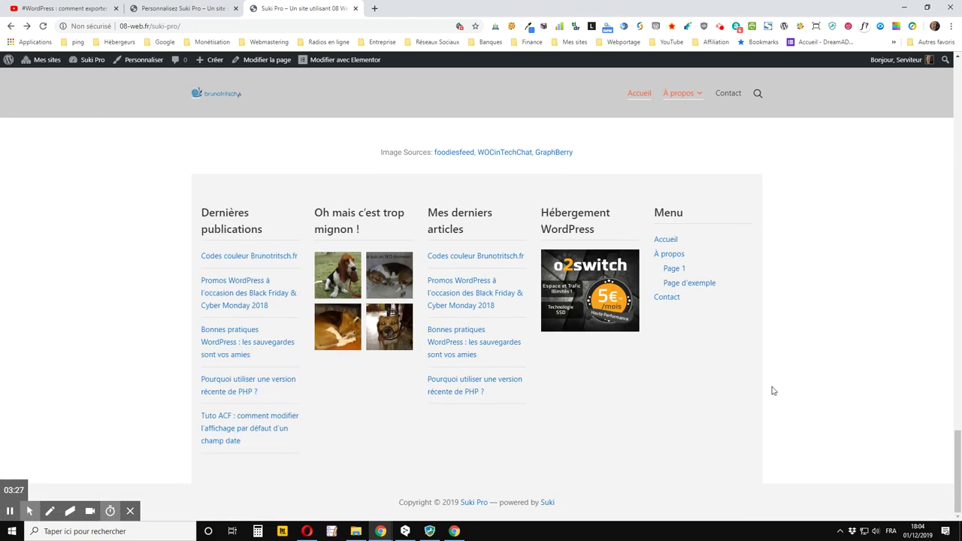
pyautogui.scroll(3, 773, 389)
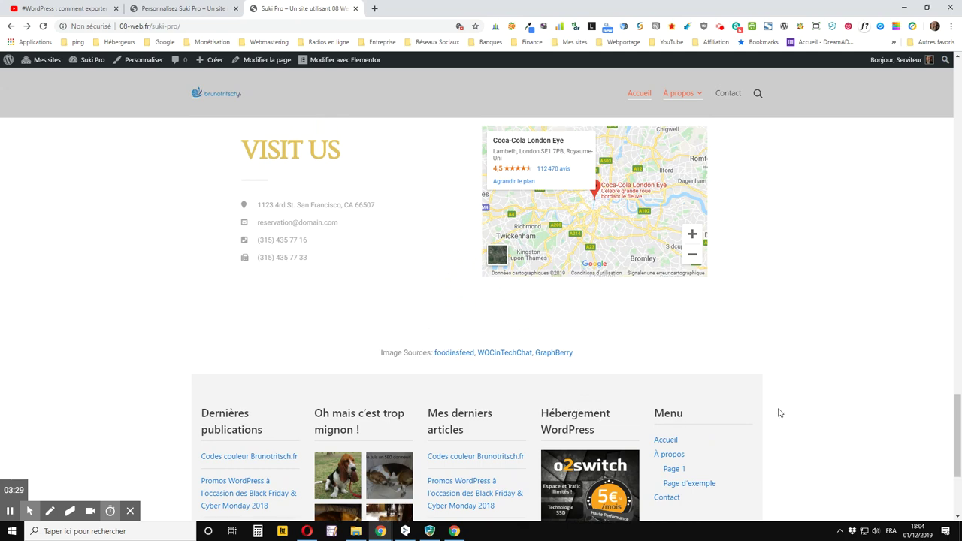
pyautogui.scroll(-3, 777, 408)
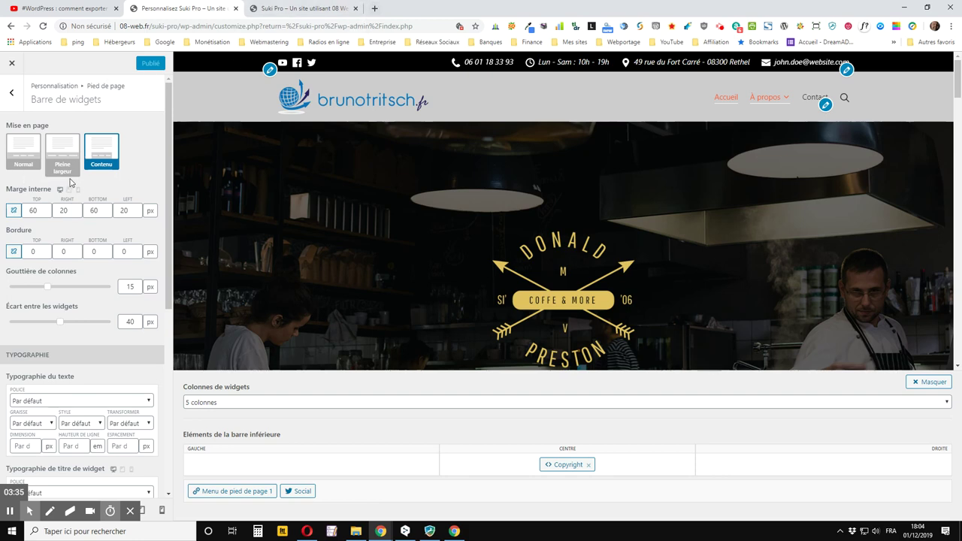
# - Switch the widget bar layout back from Contenu to Pleine largeur, publish the change, and refresh the live site
pyautogui.click(64, 169)
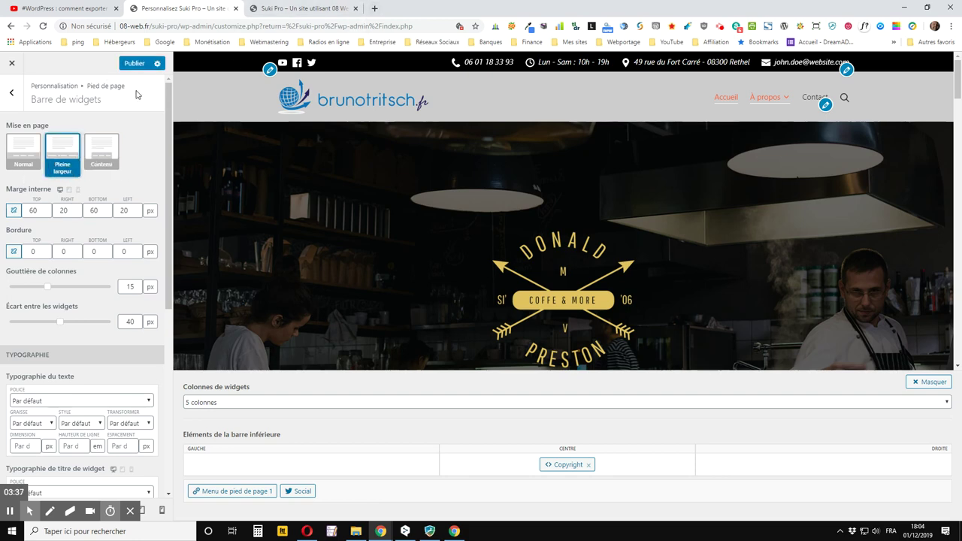
pyautogui.click(135, 63)
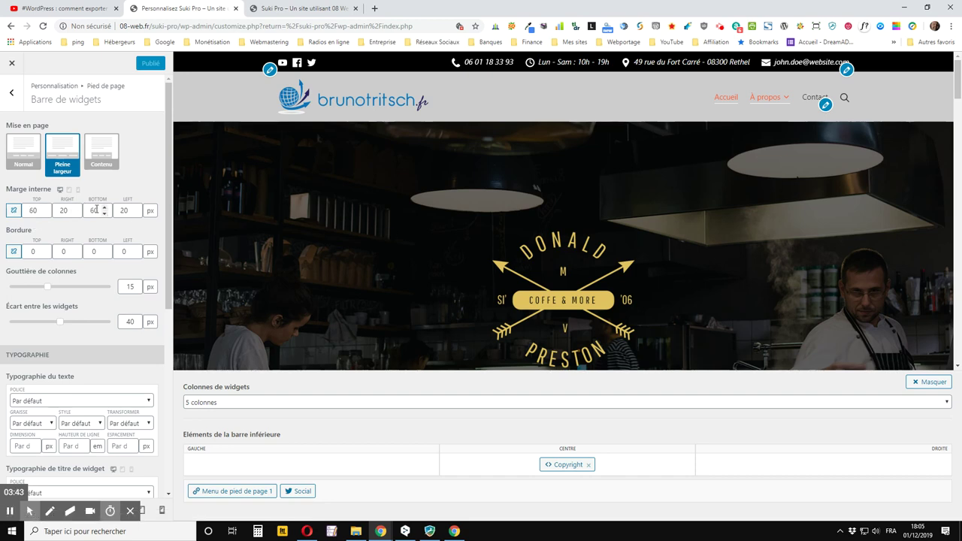
pyautogui.click(292, 9)
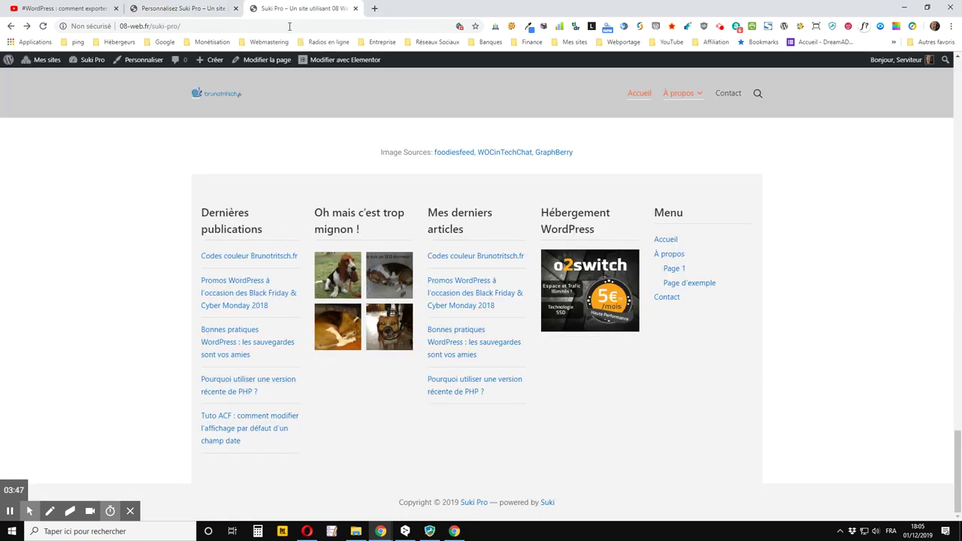
pyautogui.click(43, 27)
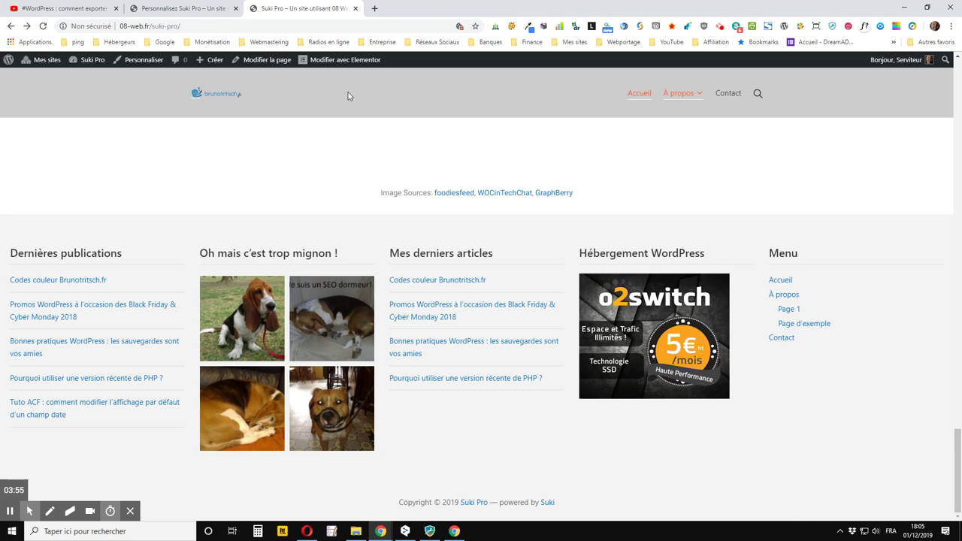
# - Set the widget bar's right and left inner margins to 50 px, publish the change, and reload the live site
pyautogui.click(180, 8)
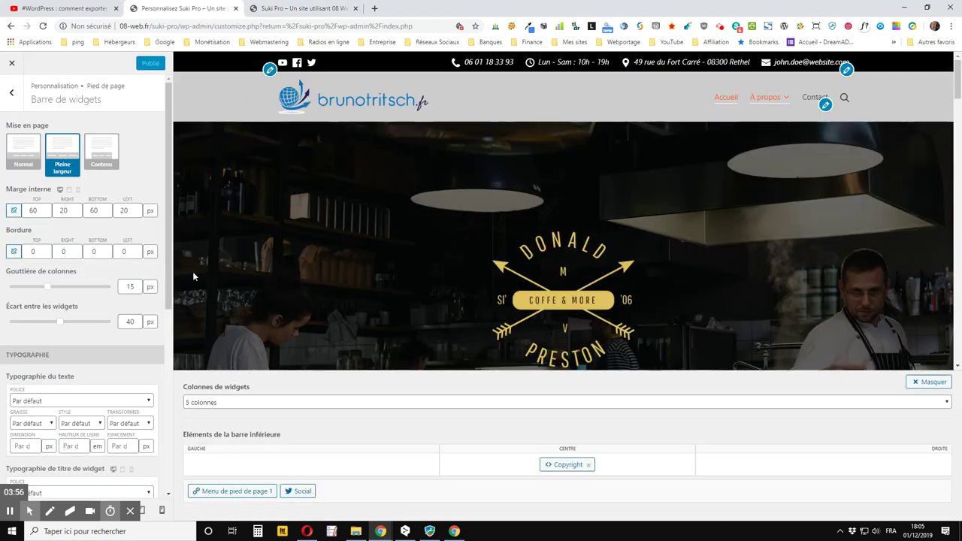
pyautogui.doubleClick(64, 210)
pyautogui.write('5')
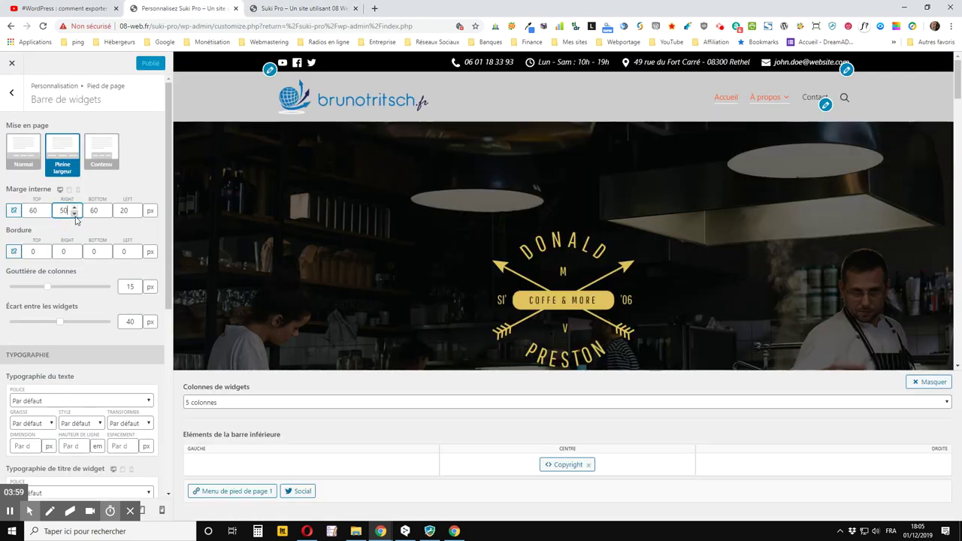
pyautogui.write('0')
pyautogui.press('Tab')
pyautogui.press('Tab')
pyautogui.write('50')
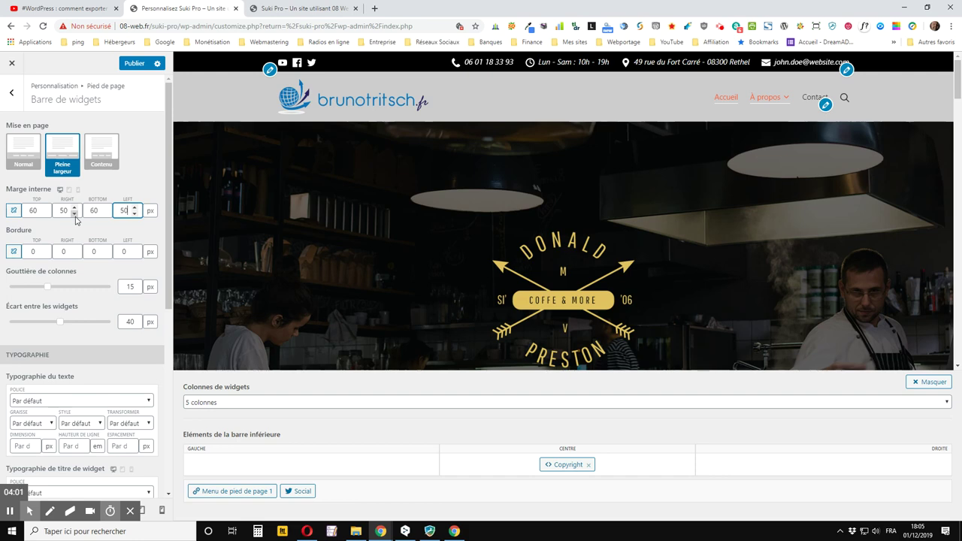
pyautogui.click(136, 64)
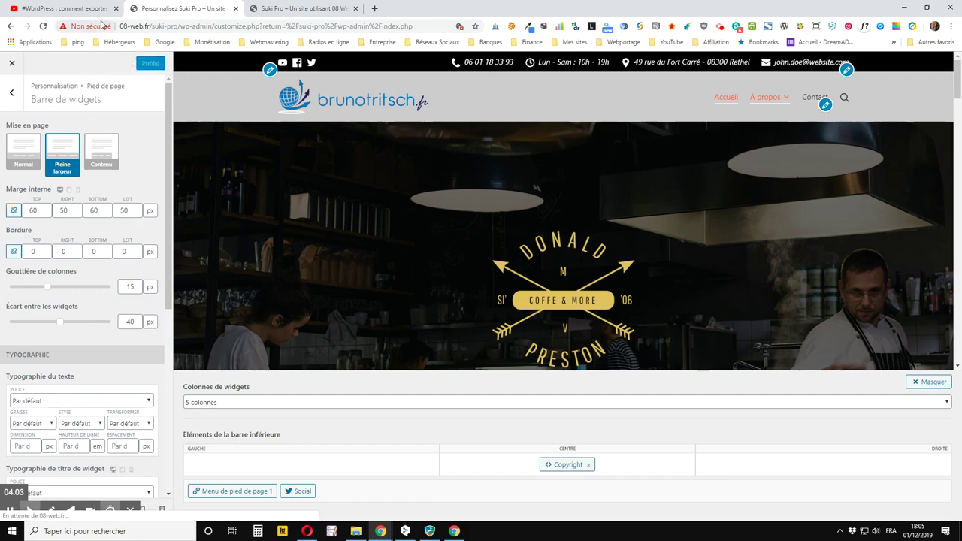
pyautogui.click(362, 15)
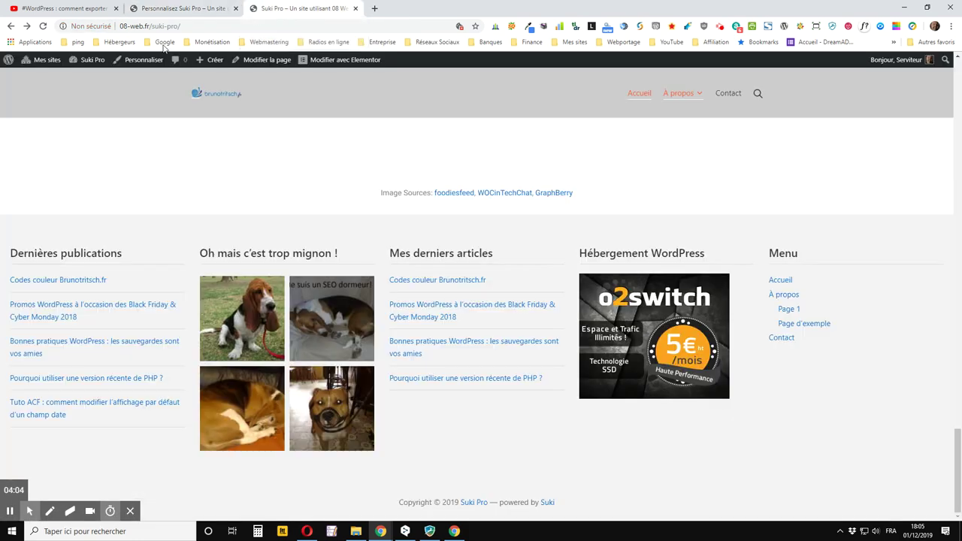
pyautogui.click(43, 27)
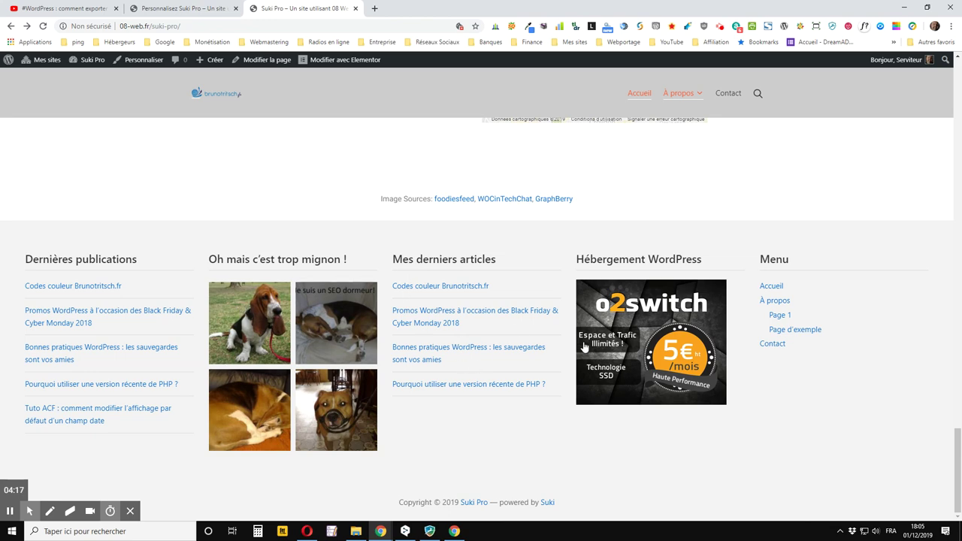
# - Set the widget bar's top, right, bottom and left borders to 2 px, publish the change, and reload the live site
pyautogui.click(180, 8)
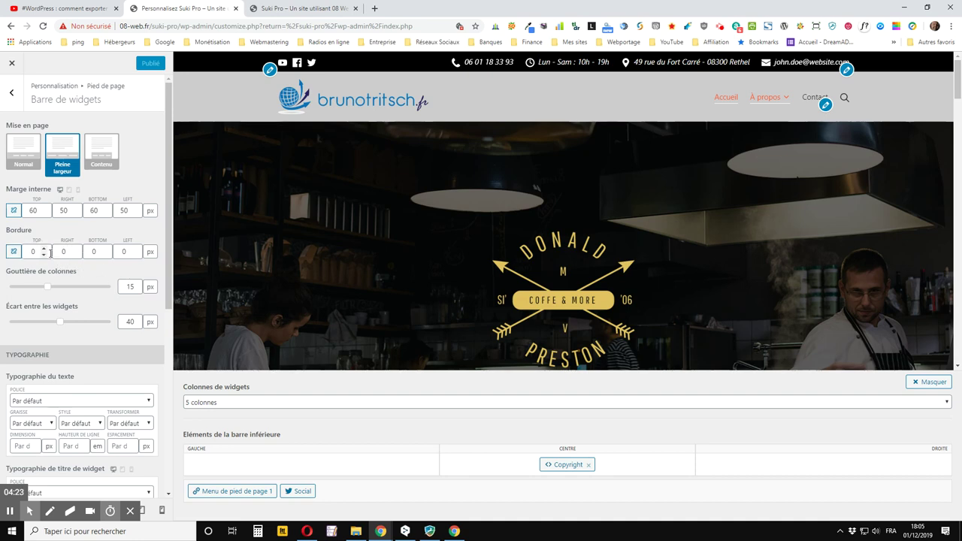
pyautogui.doubleClick(44, 249)
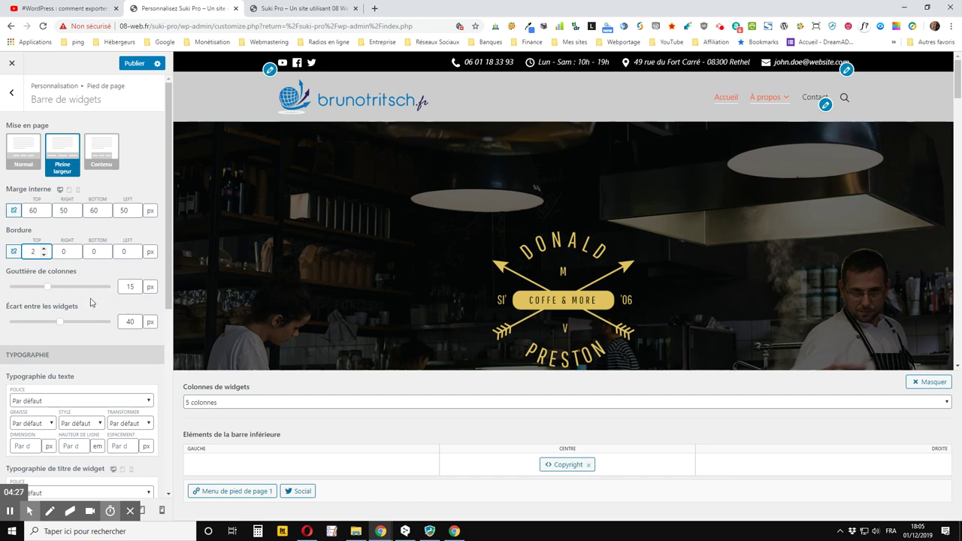
pyautogui.doubleClick(74, 248)
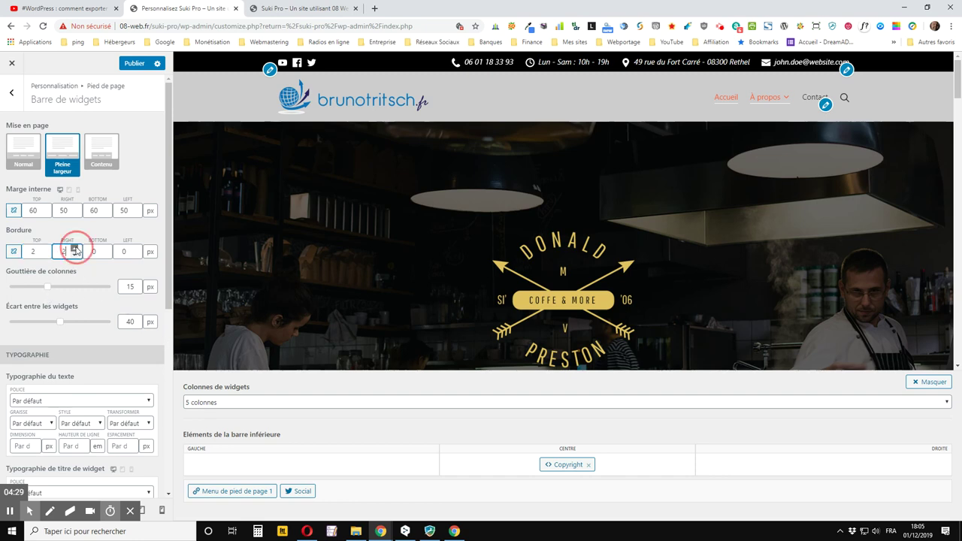
pyautogui.doubleClick(104, 248)
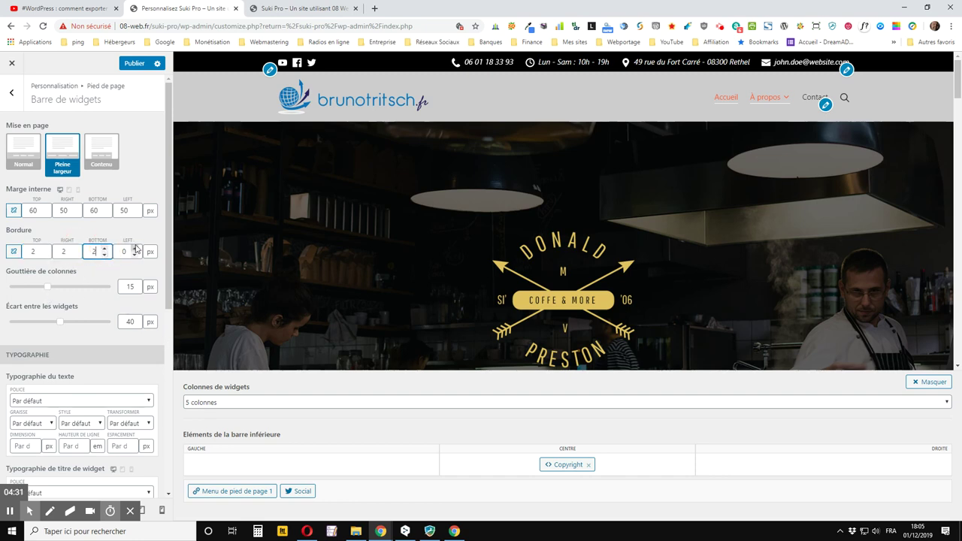
pyautogui.doubleClick(135, 248)
pyautogui.click(134, 64)
pyautogui.click(297, 6)
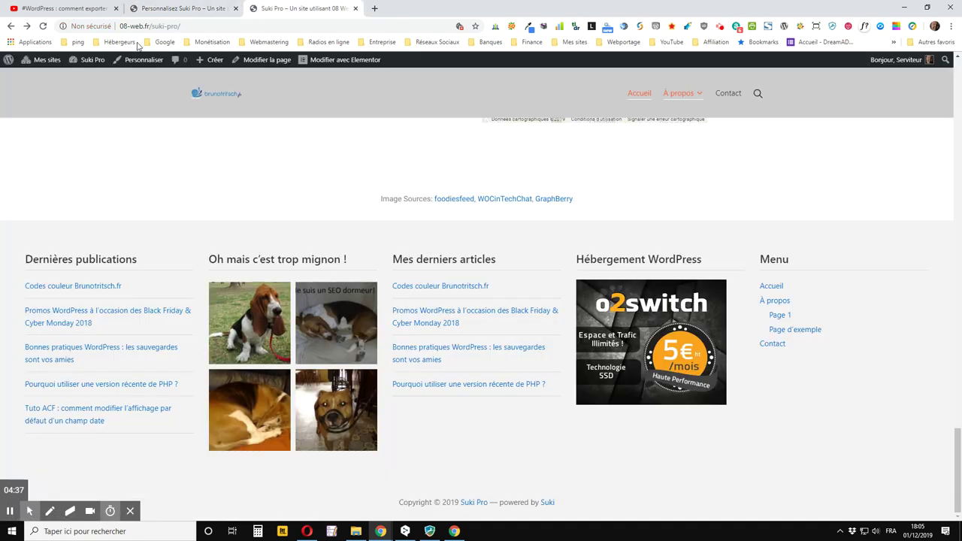
pyautogui.click(43, 26)
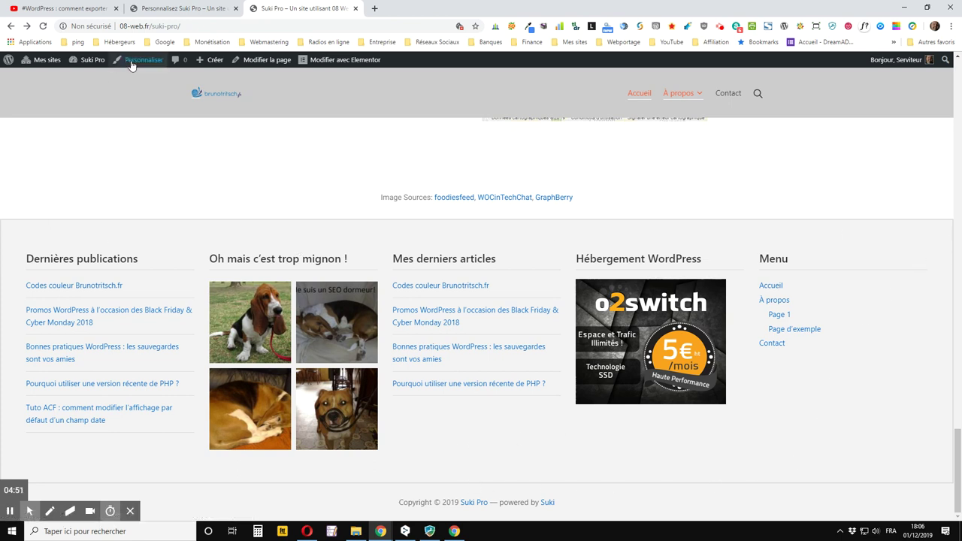
# - Link the widget bar's four border values and reset them all to 0 px
pyautogui.click(199, 9)
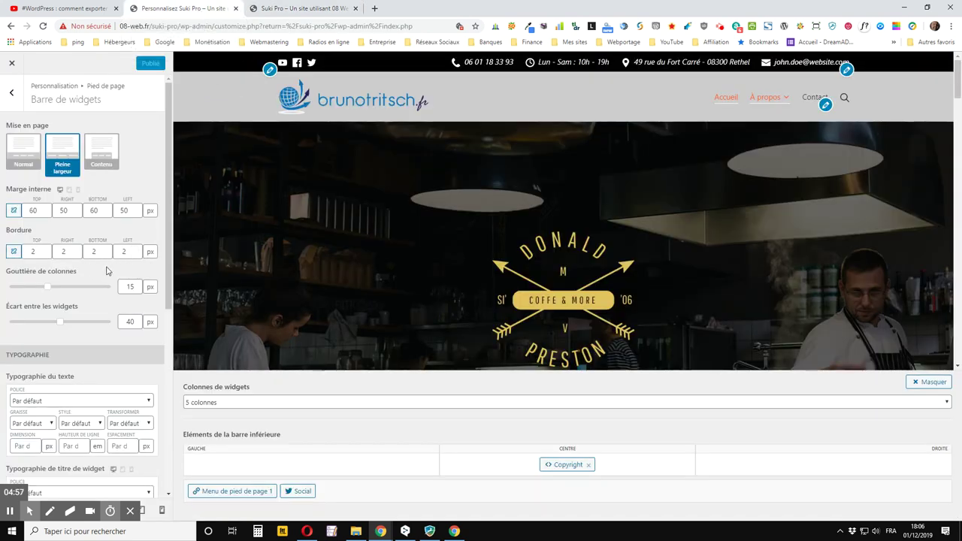
pyautogui.doubleClick(93, 252)
pyautogui.click(12, 251)
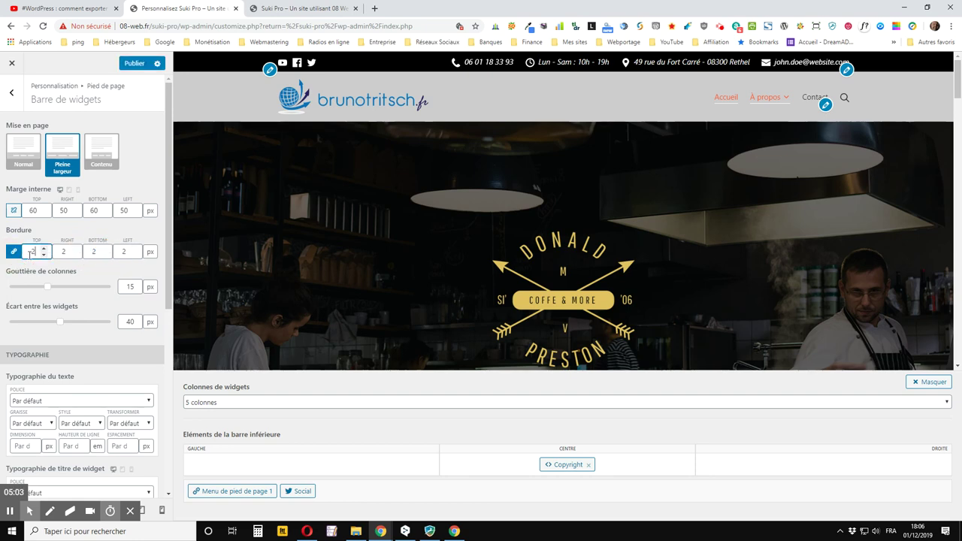
pyautogui.doubleClick(37, 251)
pyautogui.click(73, 256)
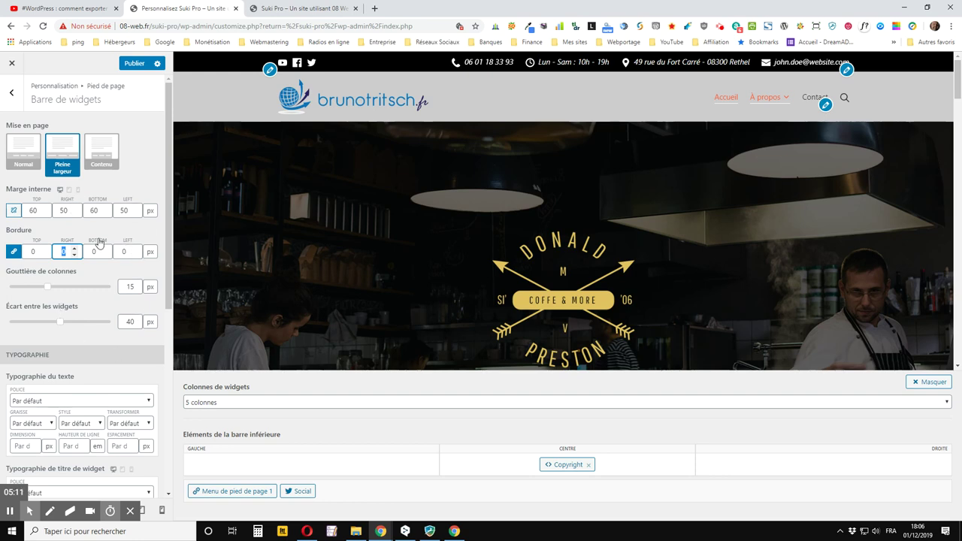
pyautogui.scroll(-3, 101, 252)
pyautogui.scroll(2, 73, 251)
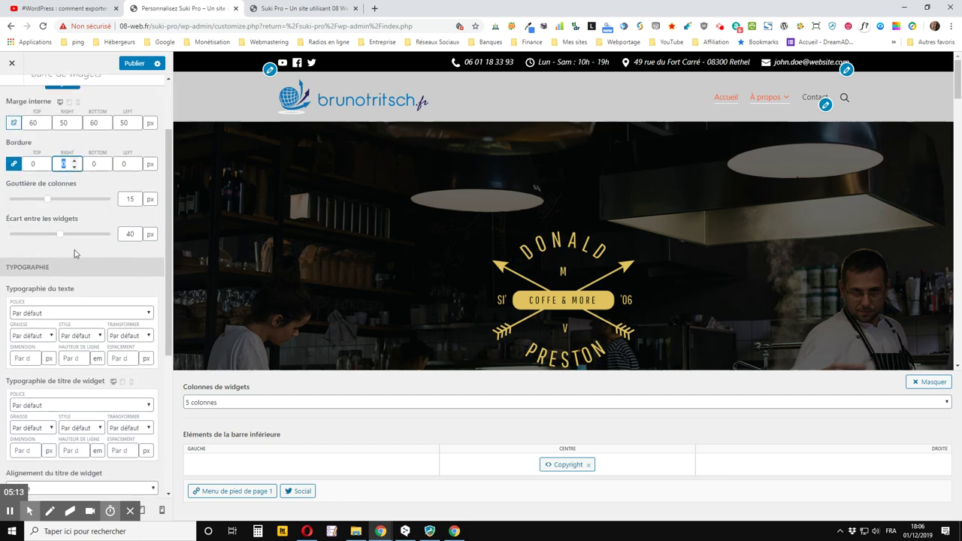
pyautogui.click(302, 13)
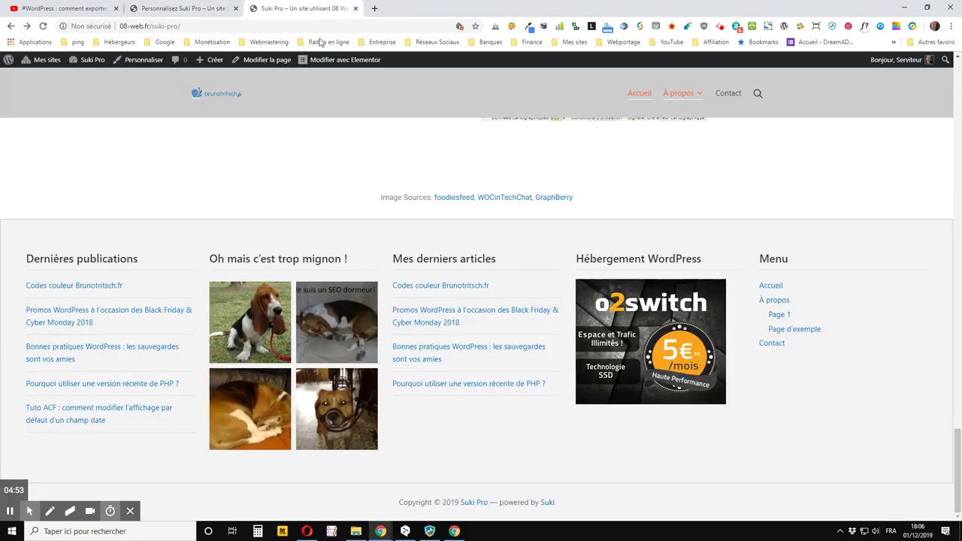
pyautogui.click(179, 10)
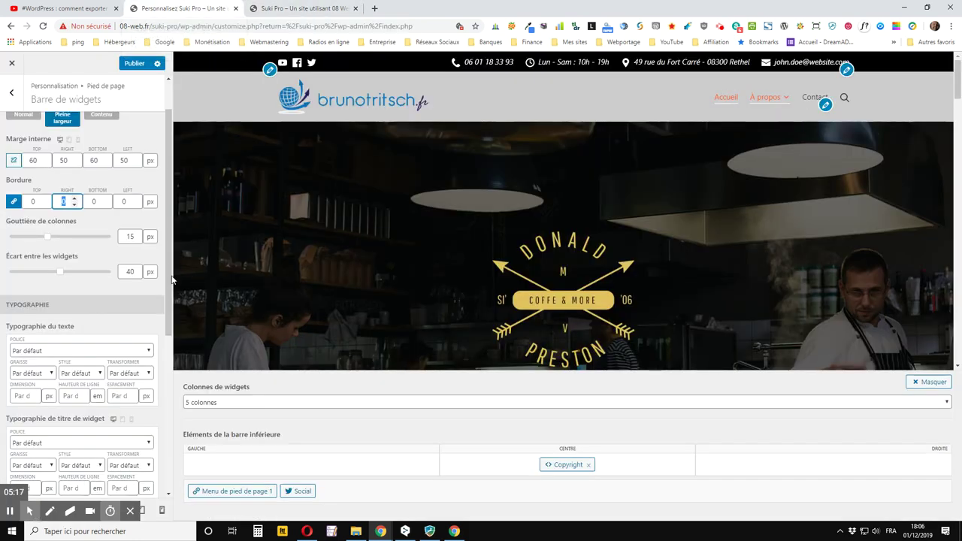
# - Set the widget bar's column gutter to 30 px, publish the change, and reload the live site
pyautogui.doubleClick(128, 236)
pyautogui.write('3')
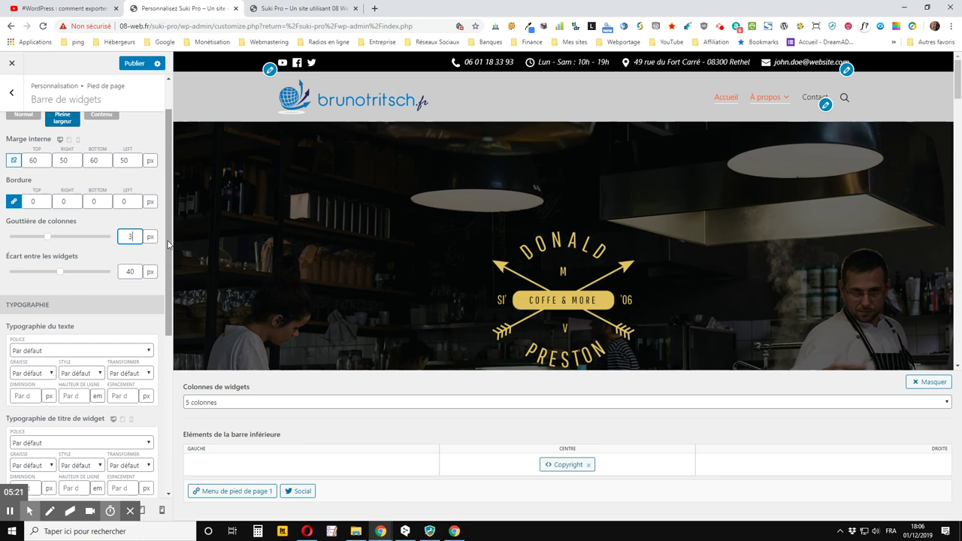
pyautogui.write('0')
pyautogui.click(134, 63)
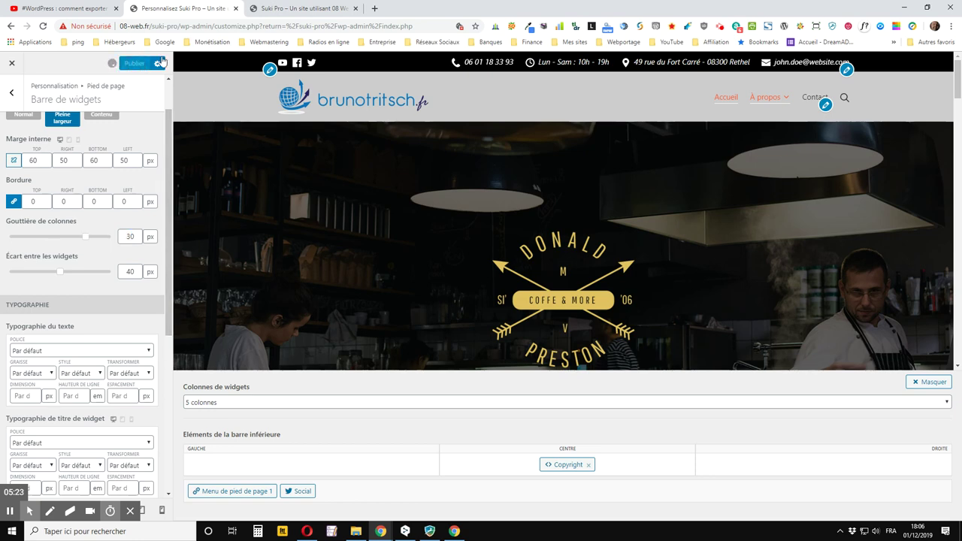
pyautogui.click(281, 7)
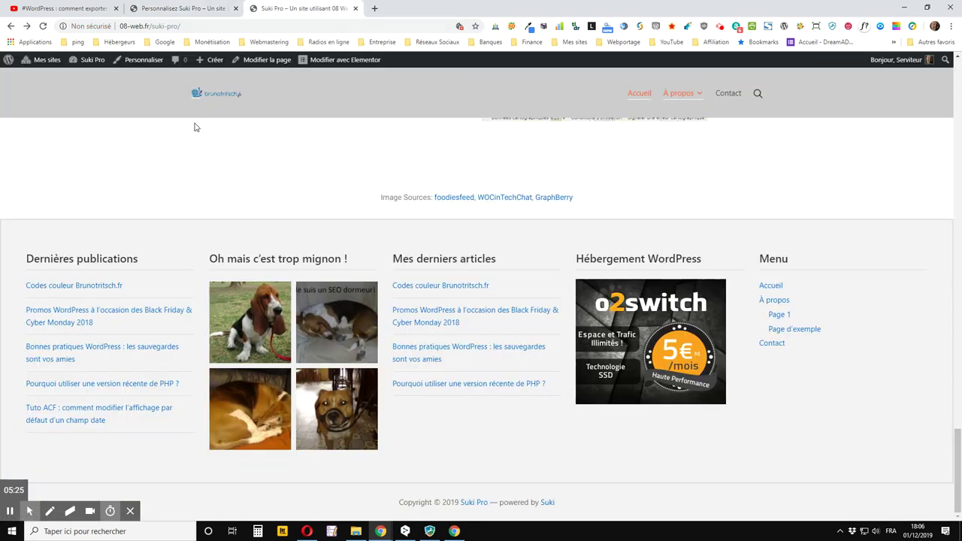
pyautogui.click(42, 25)
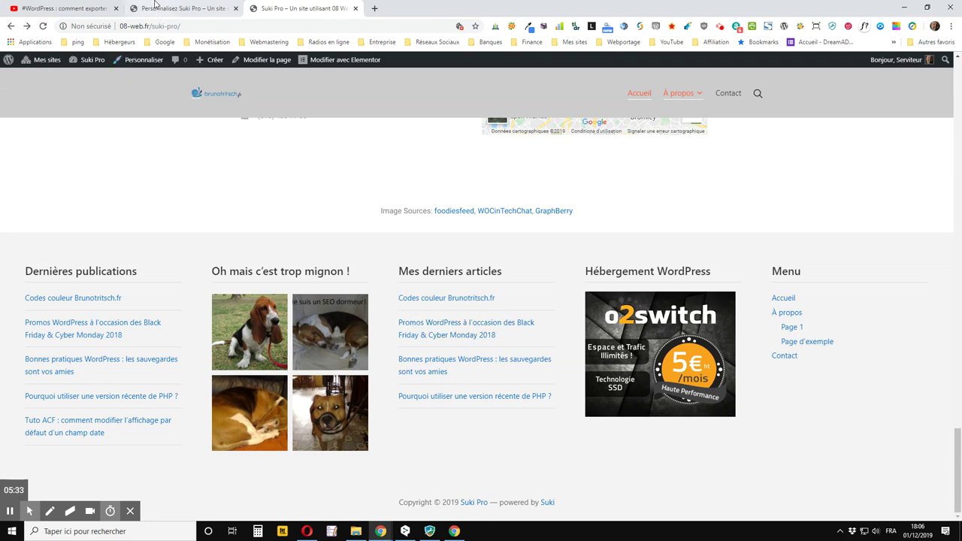
# - Set the widget bar's column gutter to 20 px and look at the footer on the live site
pyautogui.click(177, 9)
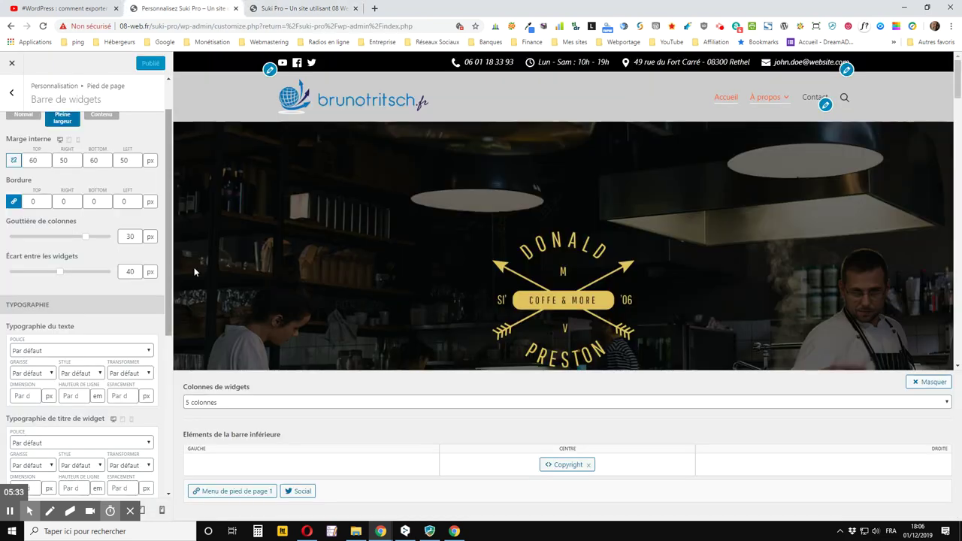
pyautogui.doubleClick(130, 237)
pyautogui.write('2')
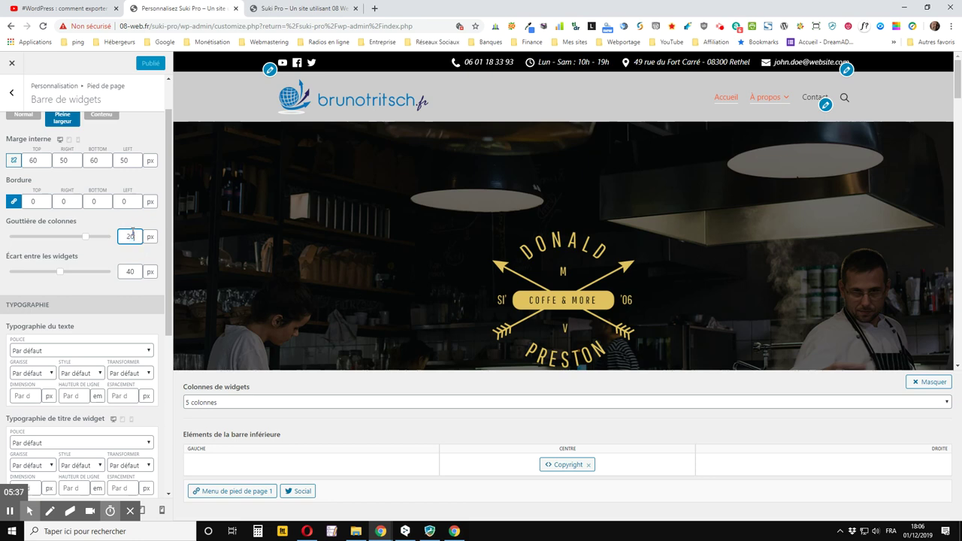
pyautogui.click(304, 8)
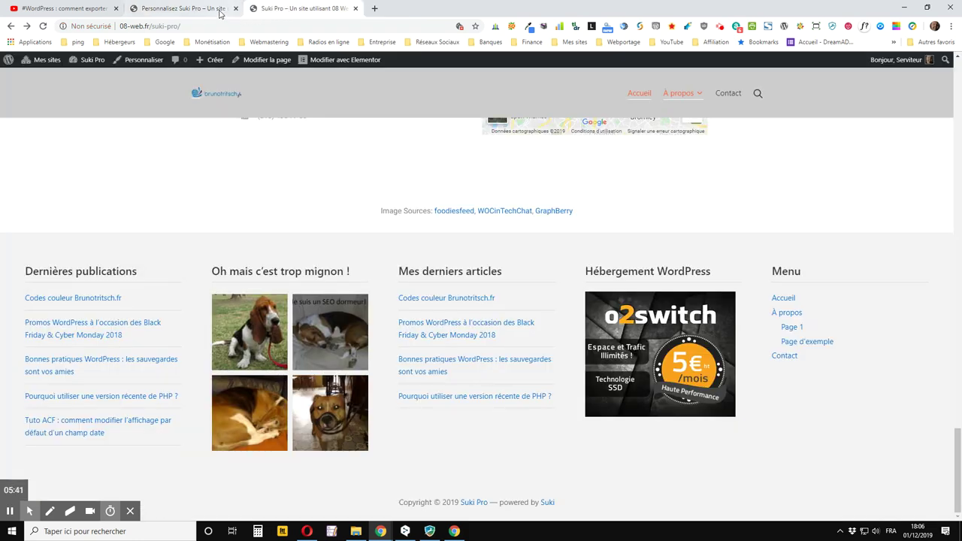
pyautogui.click(190, 9)
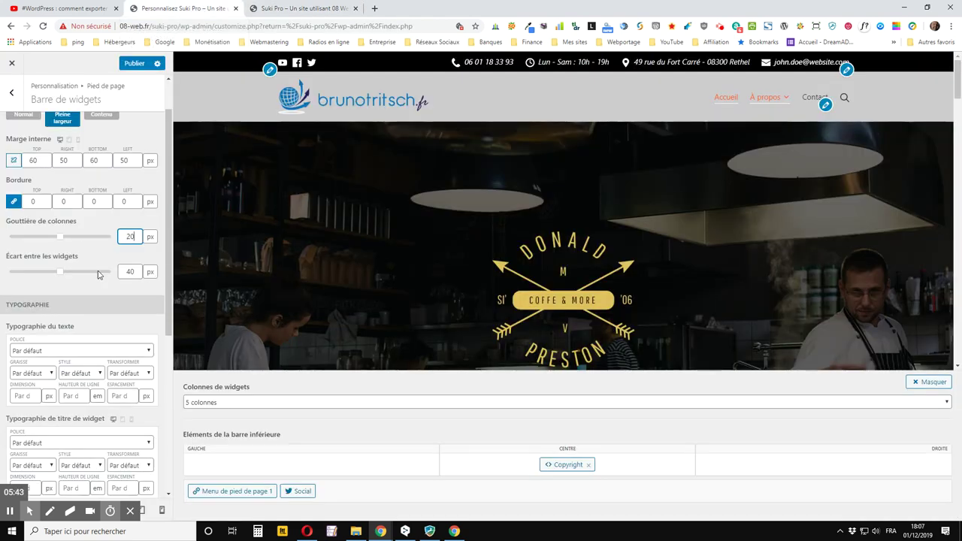
# - Raise the gap between widgets to 80 px, publish the change, and reload the live site
pyautogui.doubleClick(129, 272)
pyautogui.write('100')
pyautogui.click(135, 63)
pyautogui.click(275, 8)
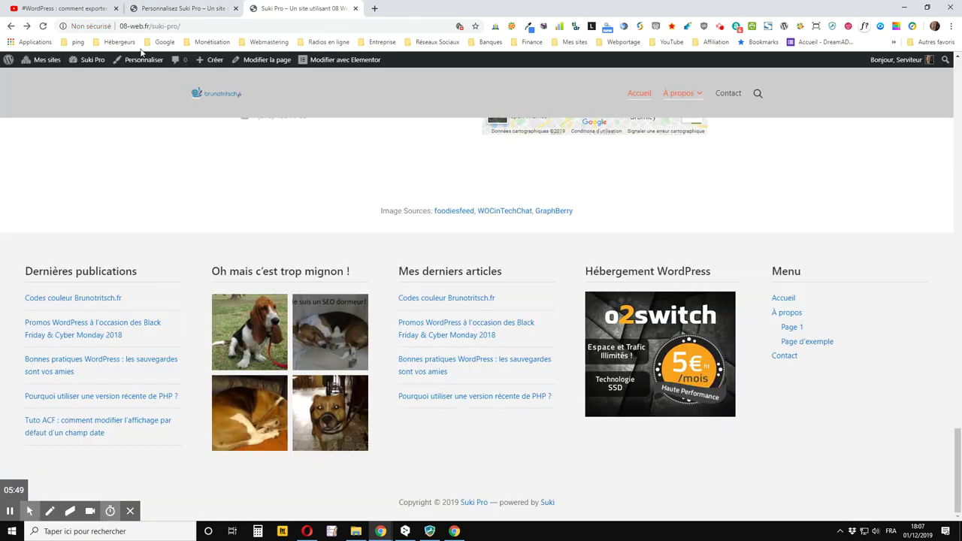
pyautogui.click(44, 27)
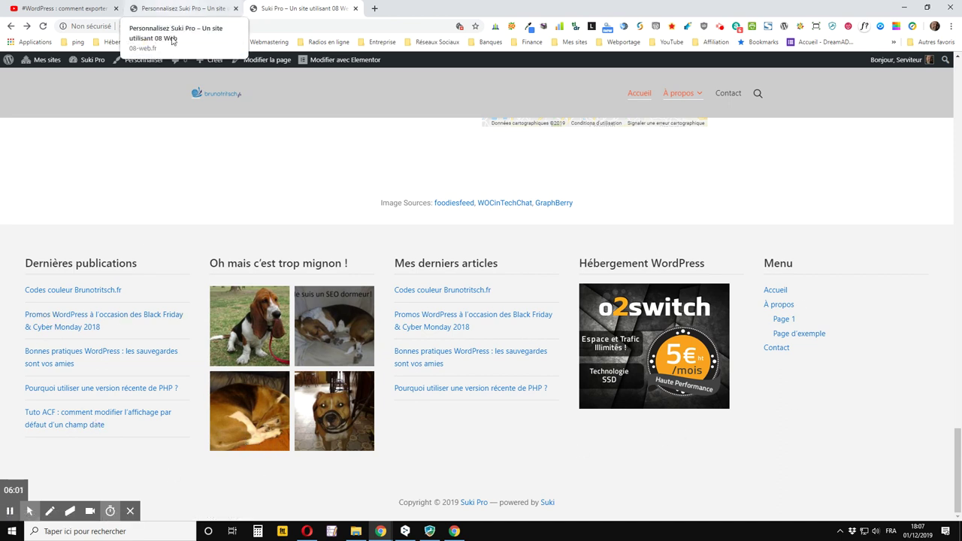
# - Set the gap between widgets back to 40 px and publish the change
pyautogui.click(163, 8)
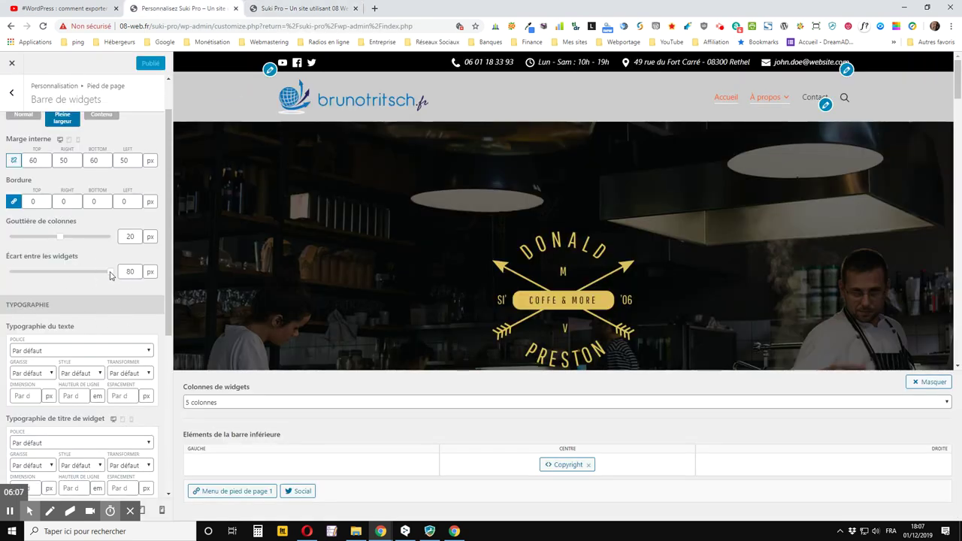
pyautogui.moveTo(109, 275); pyautogui.dragTo(60, 275)
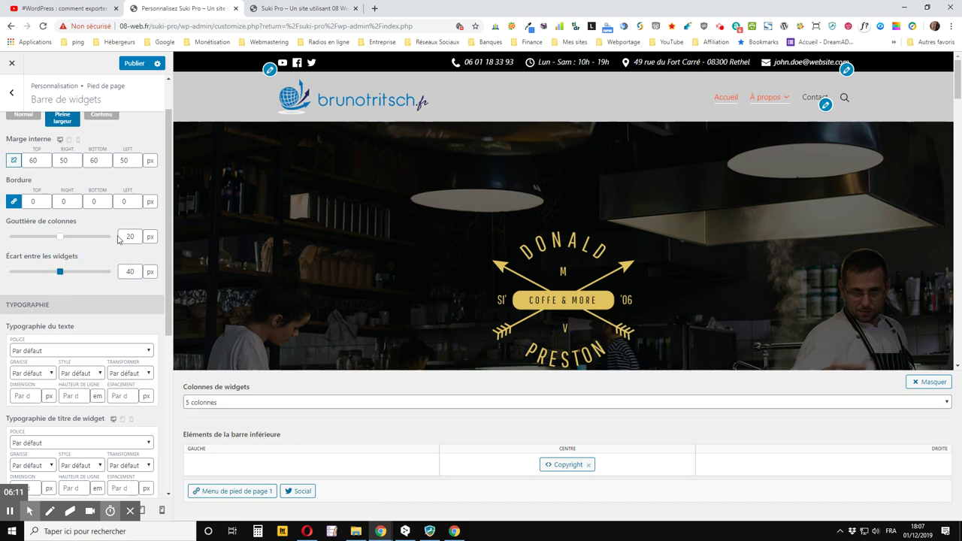
pyautogui.click(134, 63)
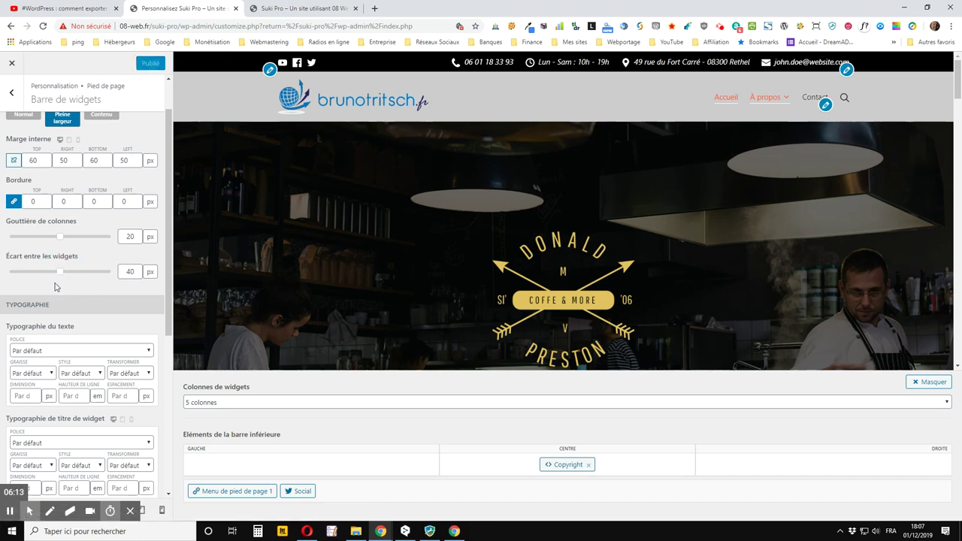
# - Review the widget bar's text and widget title typography settings, including the list of available text fonts, without changing them
pyautogui.scroll(-2, 45, 303)
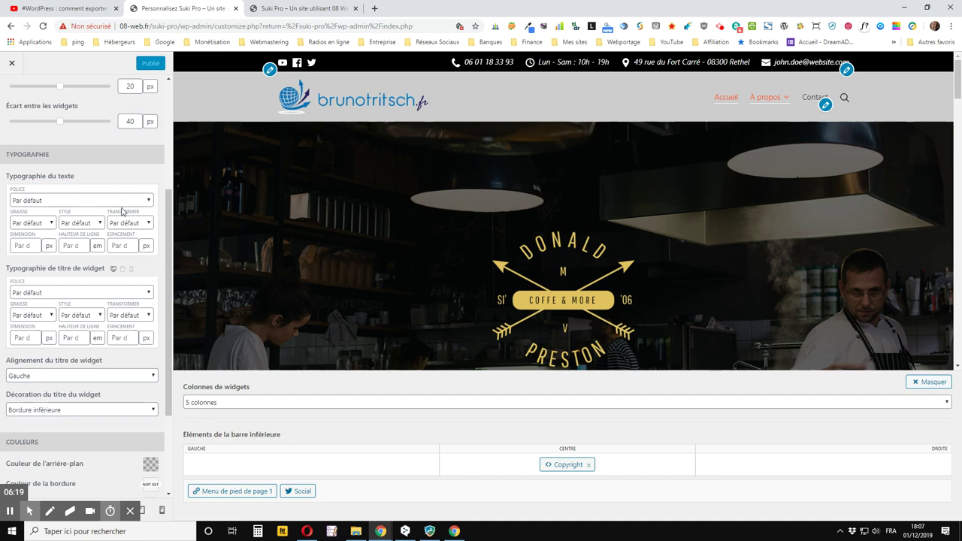
pyautogui.click(75, 202)
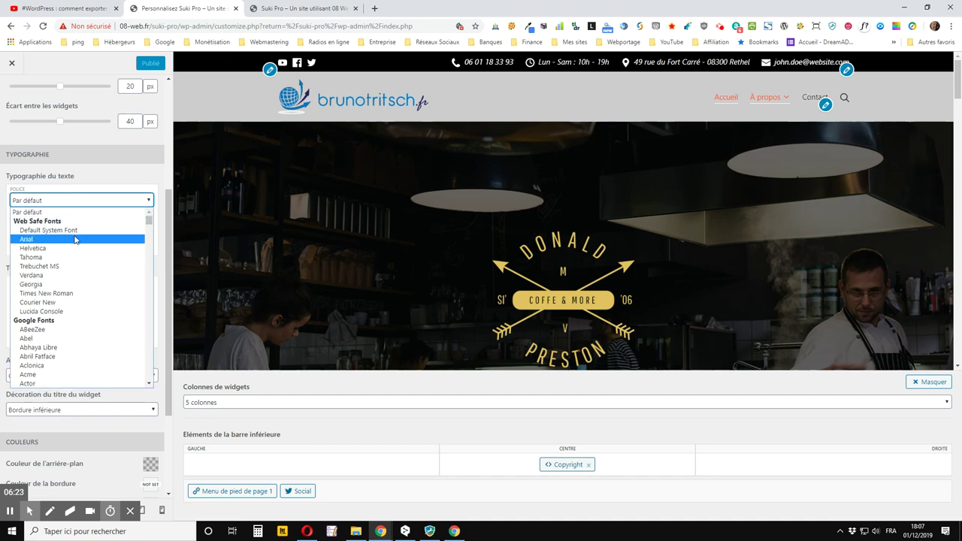
pyautogui.click(73, 202)
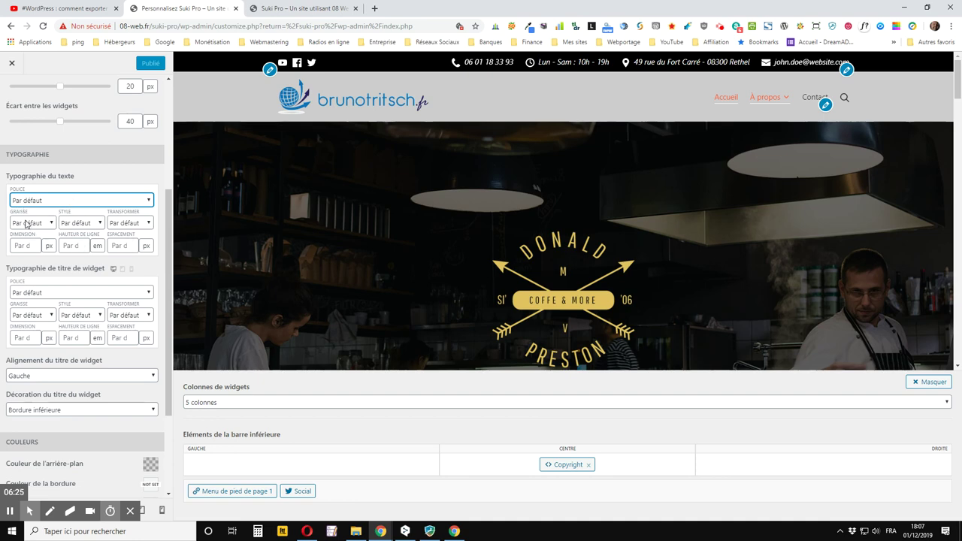
pyautogui.scroll(-1, 27, 208)
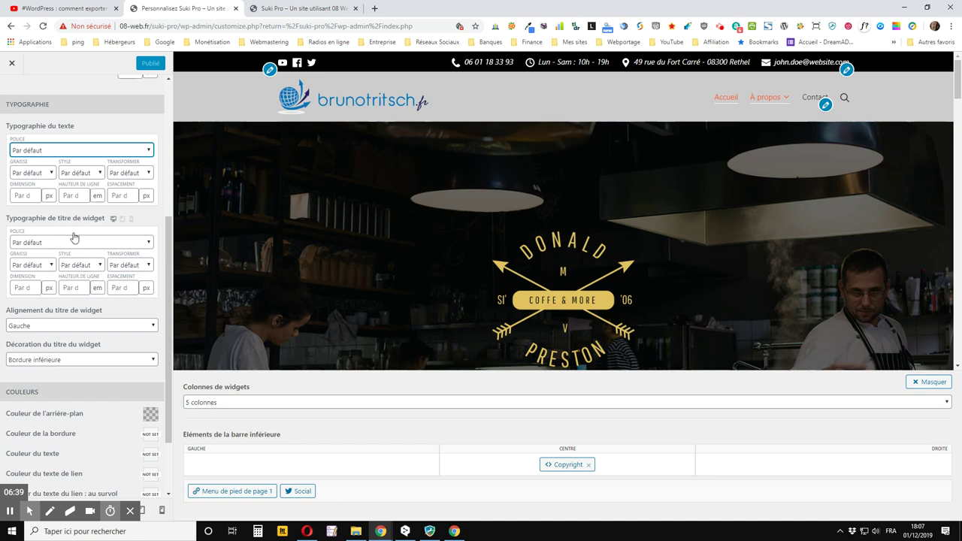
pyautogui.click(305, 6)
# - Set the widget title alignment to Centre and the widget title decoration to Boîte
pyautogui.scroll(-1, 134, 230)
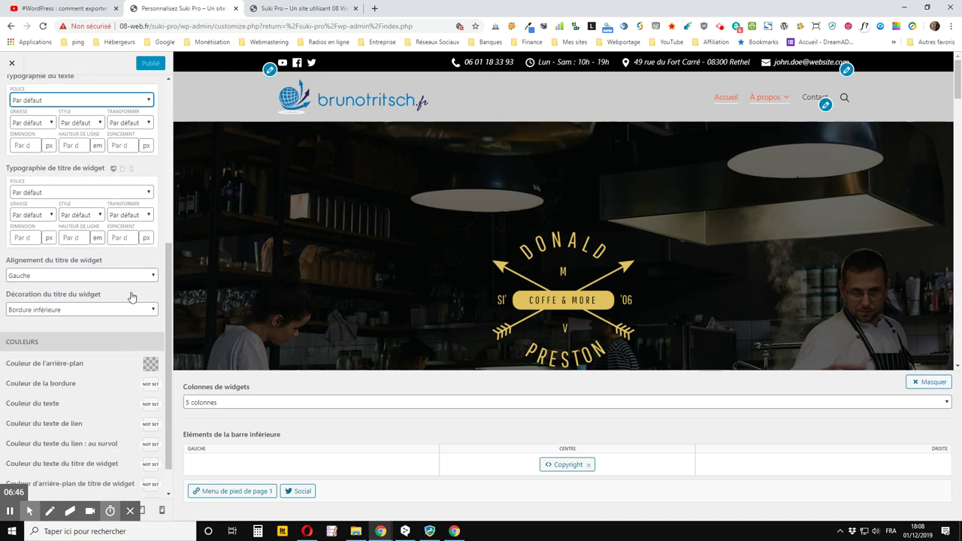
pyautogui.click(73, 277)
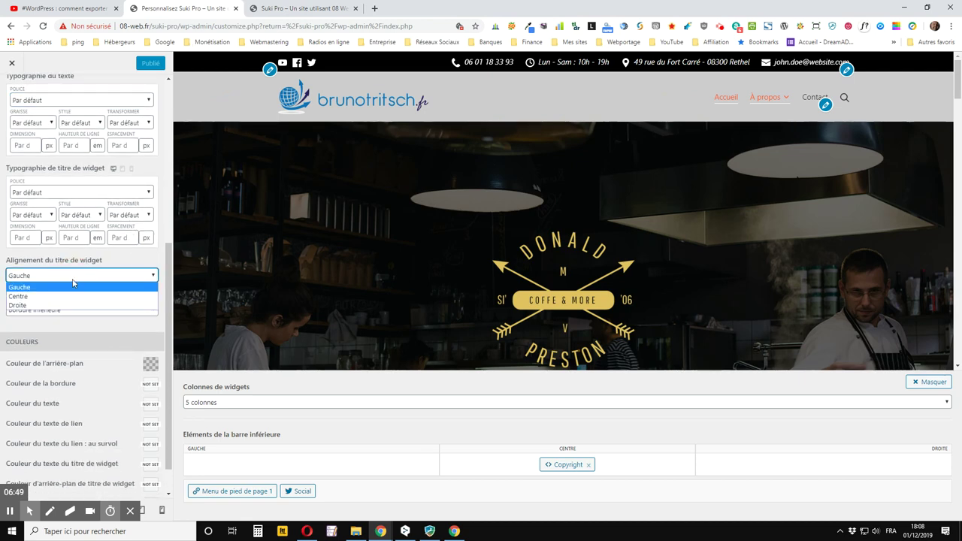
pyautogui.click(63, 296)
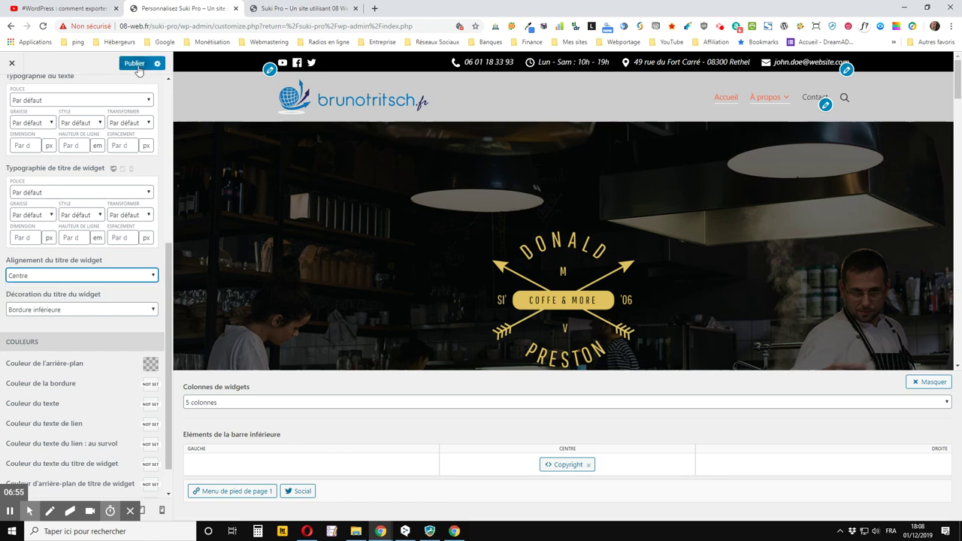
pyautogui.click(78, 310)
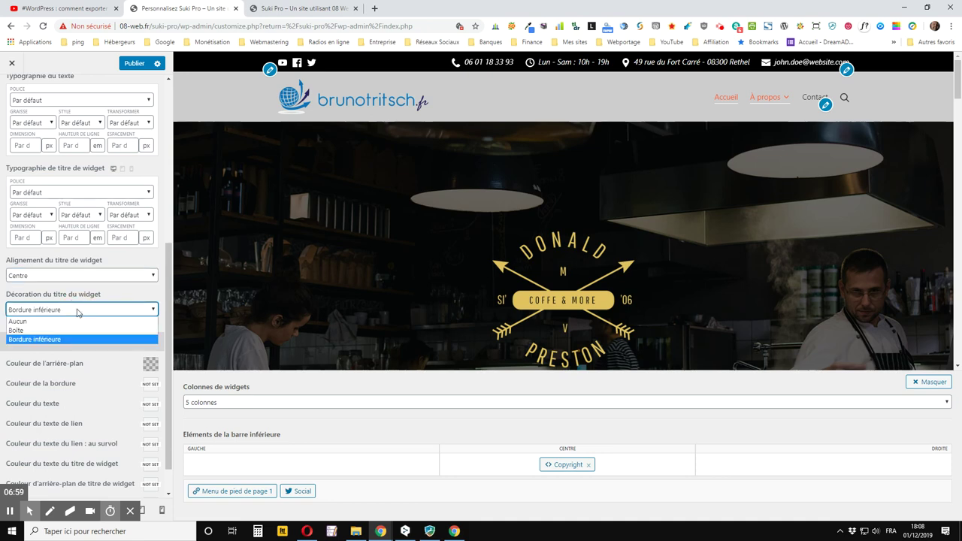
pyautogui.click(78, 311)
pyautogui.click(78, 310)
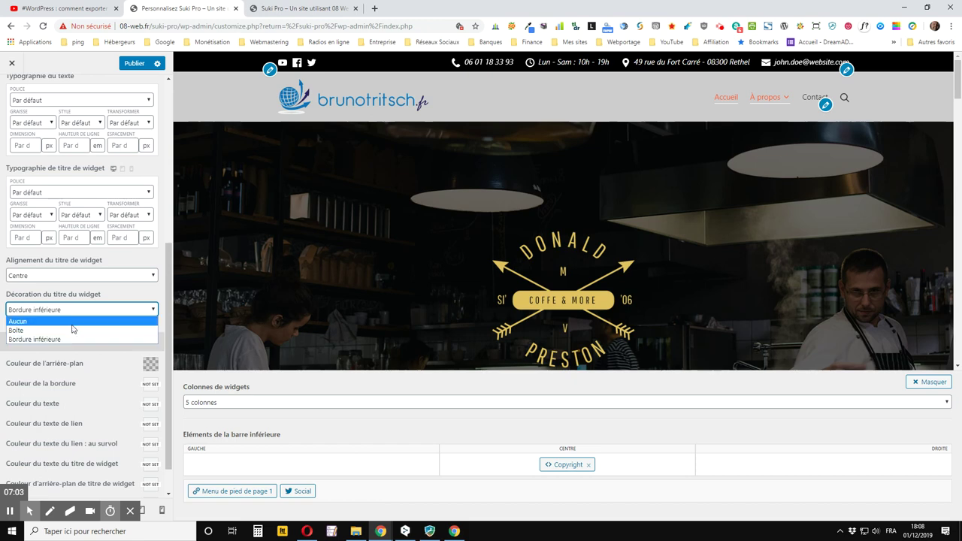
pyautogui.click(74, 330)
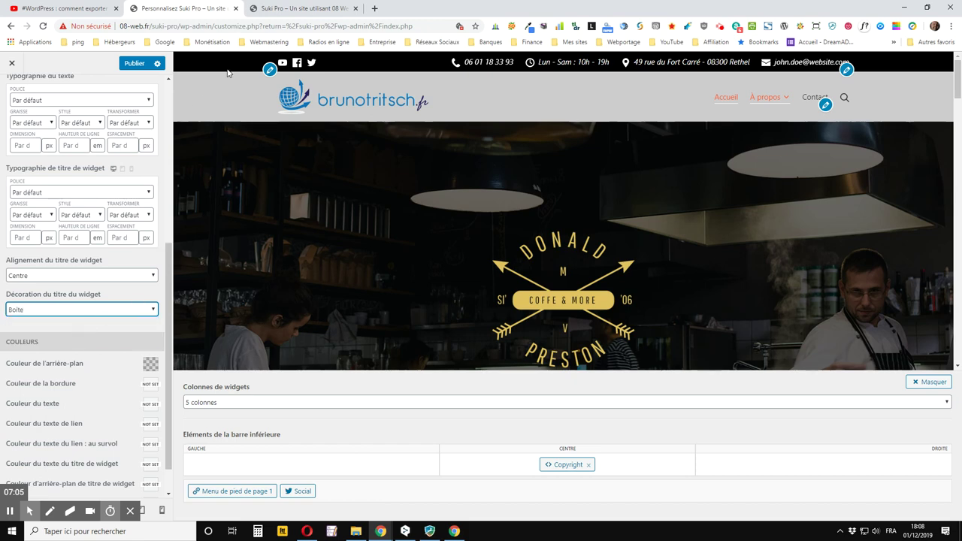
# - Publish the widget title alignment and decoration changes, and reload the live site to check the footer
pyautogui.click(134, 63)
pyautogui.click(297, 11)
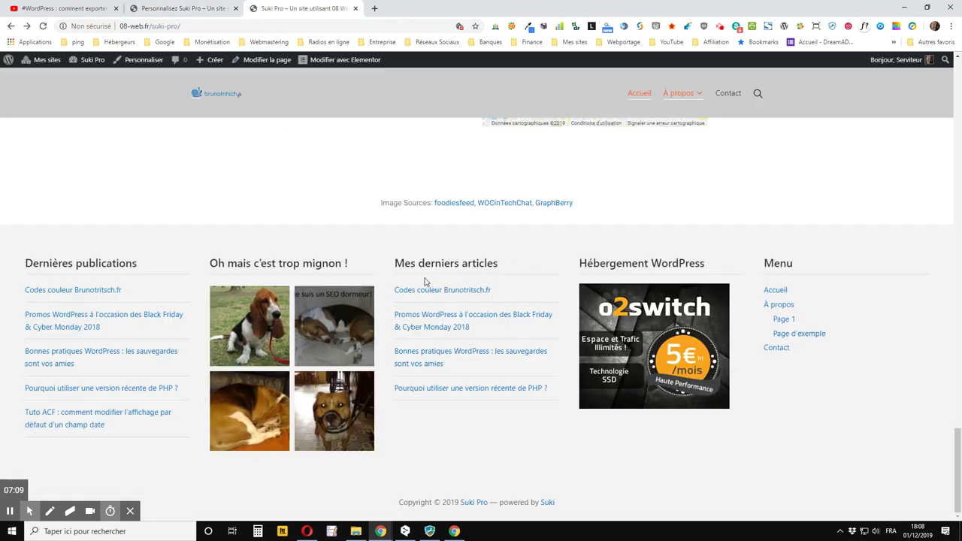
pyautogui.click(43, 27)
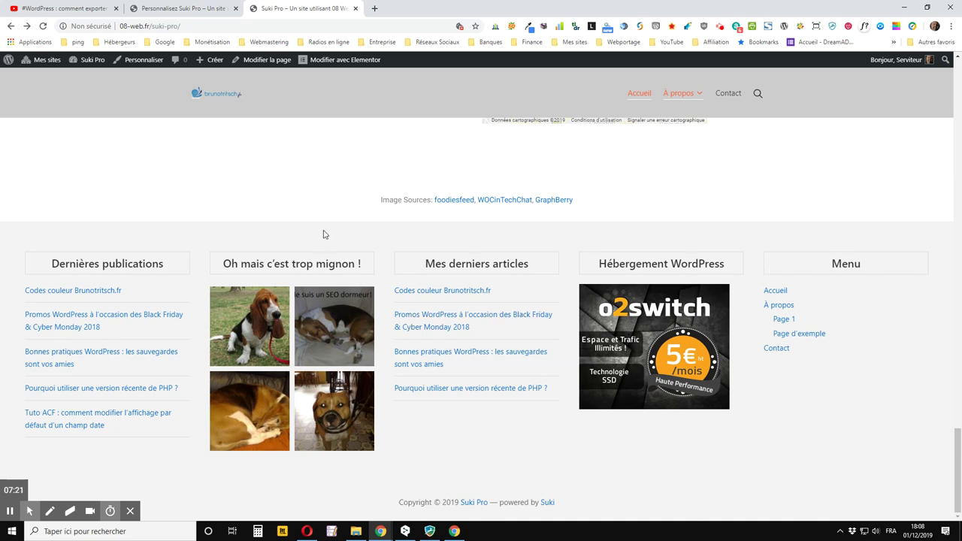
# - Set the widget title alignment to Gauche and its decoration to Aucun, publish the change, and reload the live site
pyautogui.click(181, 7)
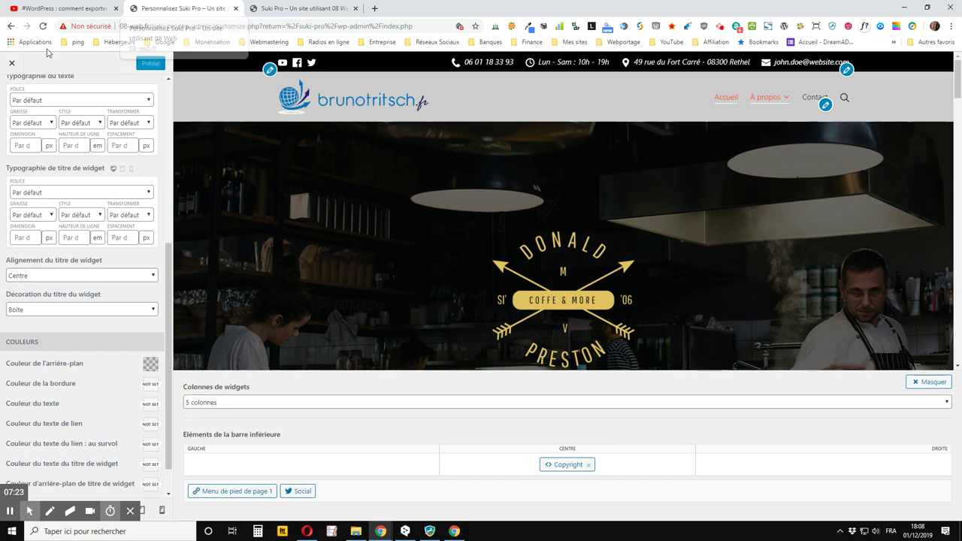
pyautogui.click(110, 275)
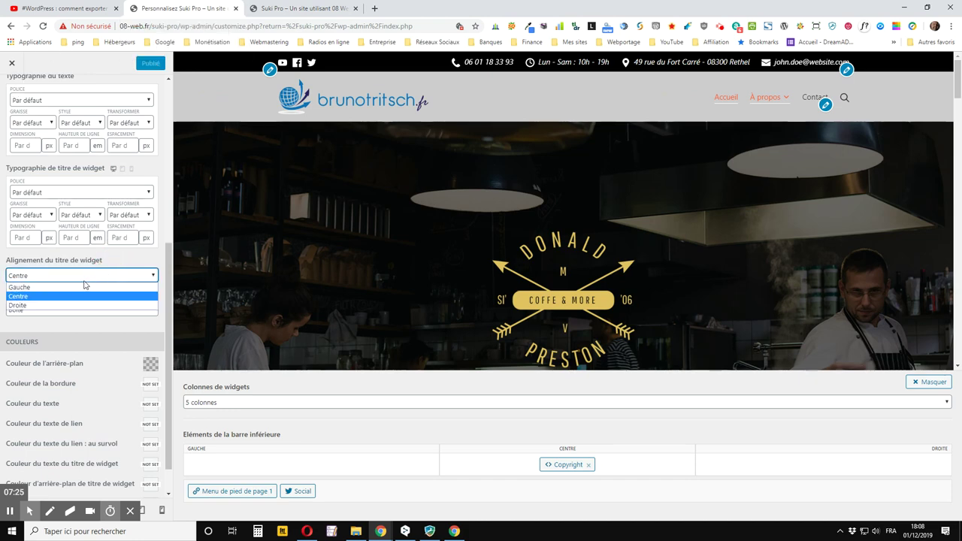
pyautogui.click(43, 289)
pyautogui.click(48, 309)
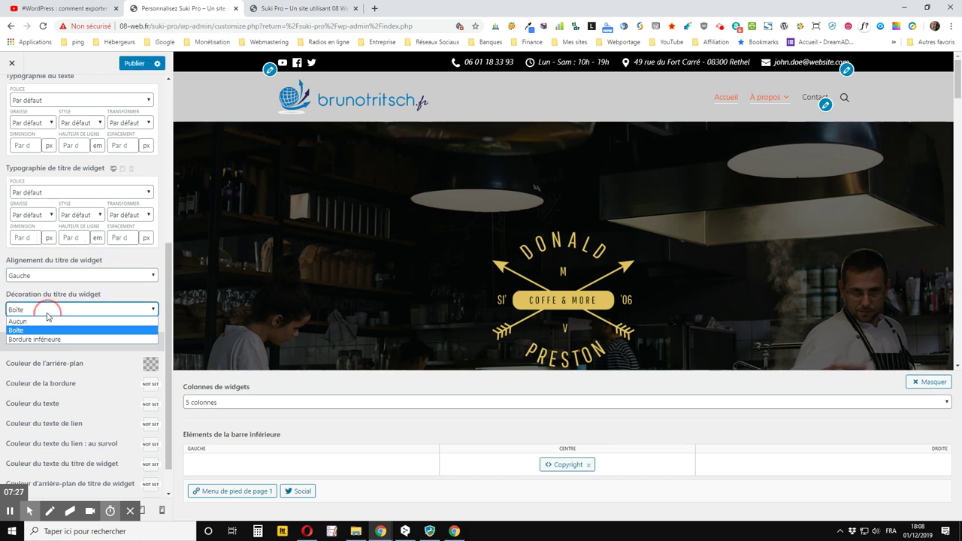
pyautogui.click(39, 324)
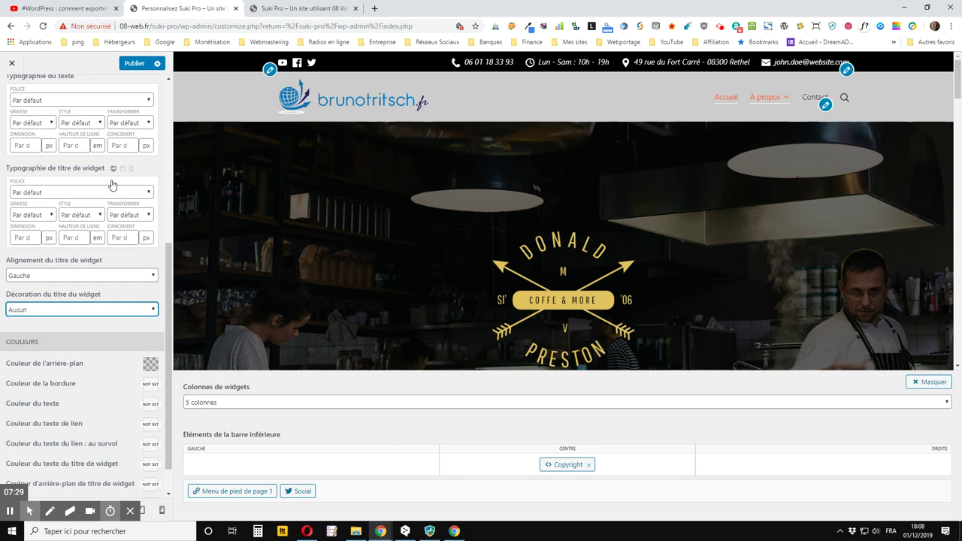
pyautogui.click(140, 65)
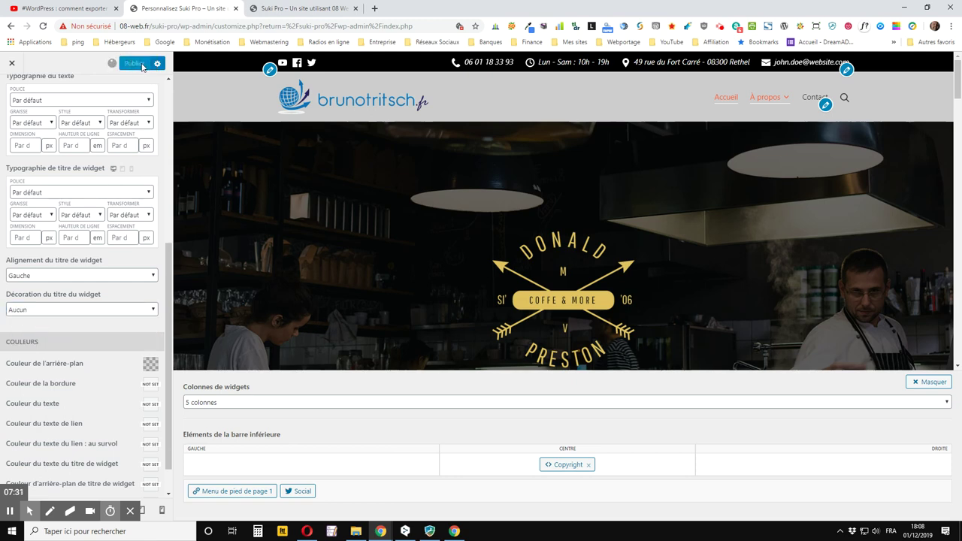
pyautogui.click(282, 6)
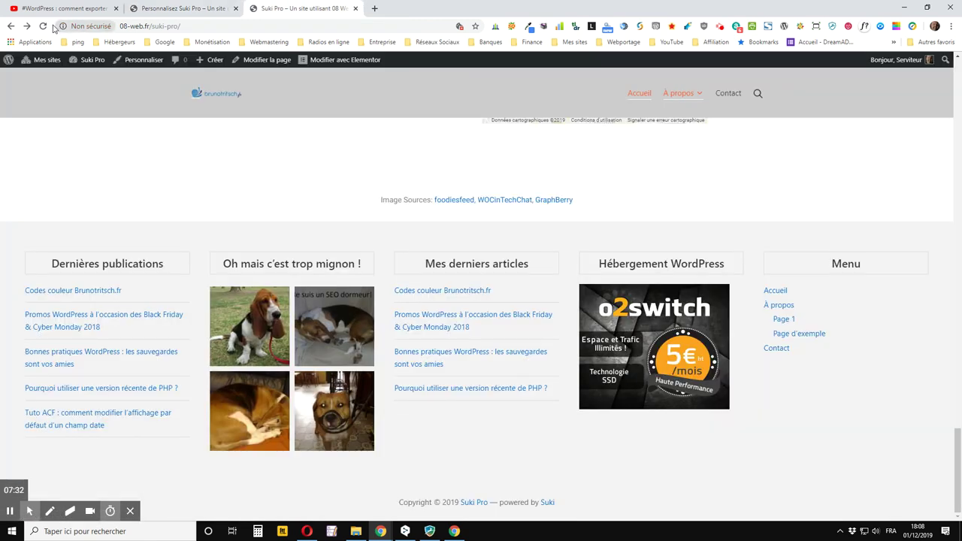
pyautogui.click(43, 26)
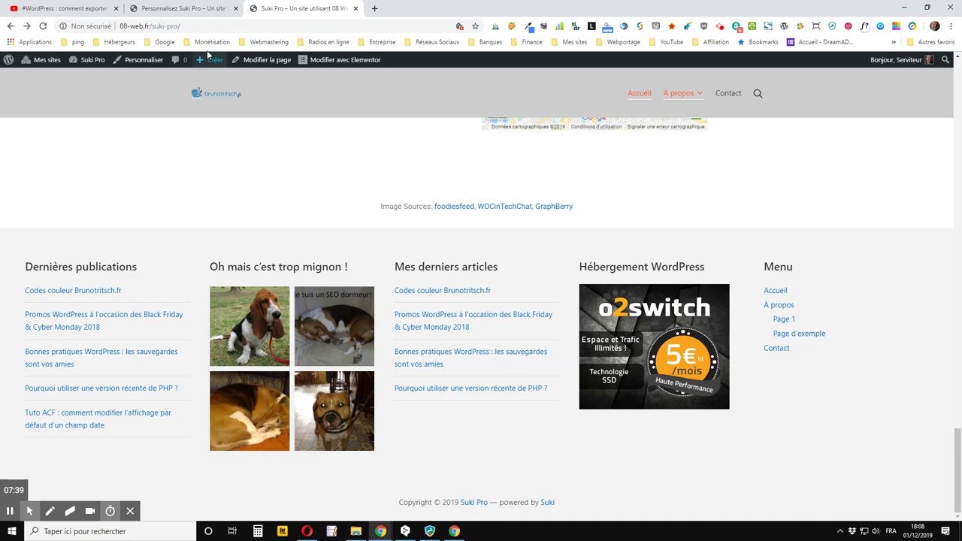
# - Set the widget bar's background colour to black (#000000) in the customizer and publish the change
pyautogui.click(190, 13)
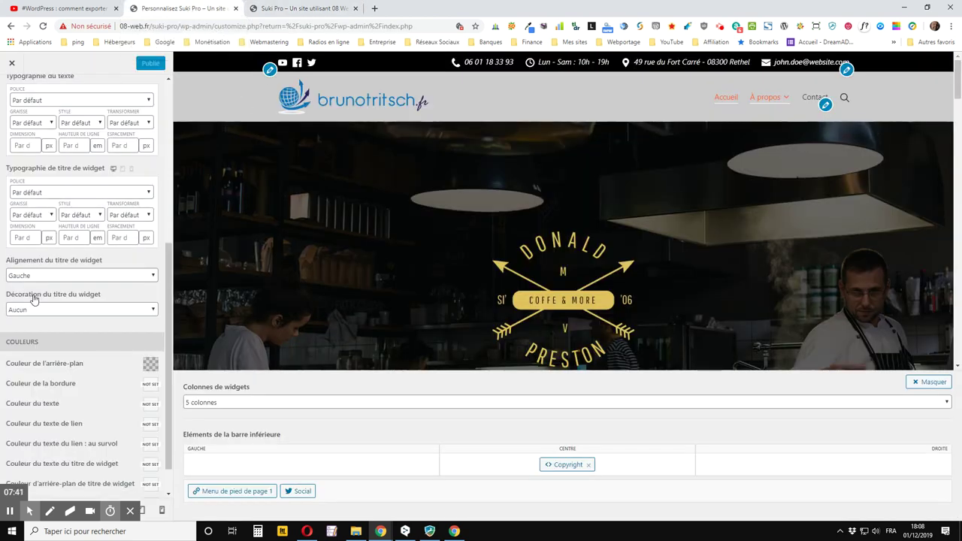
pyautogui.scroll(-1, 30, 294)
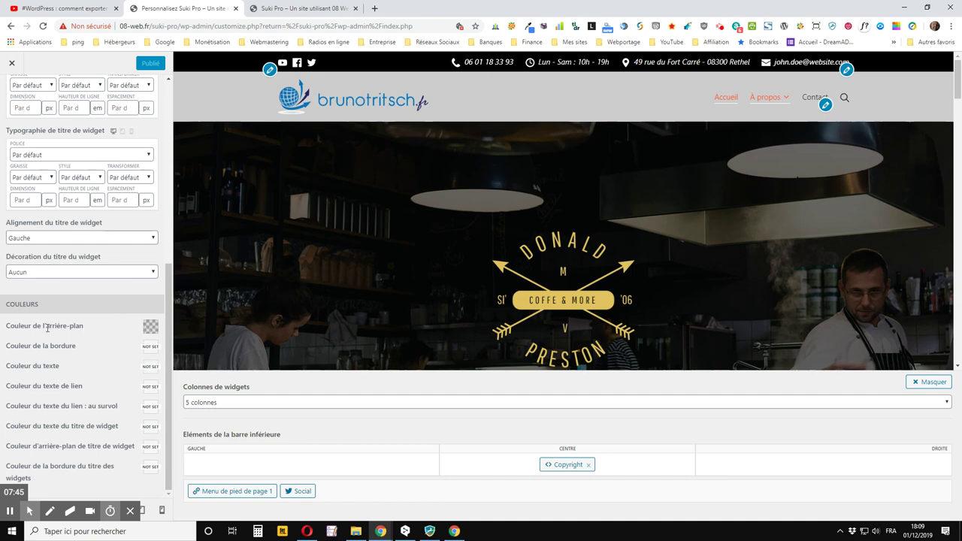
pyautogui.click(150, 329)
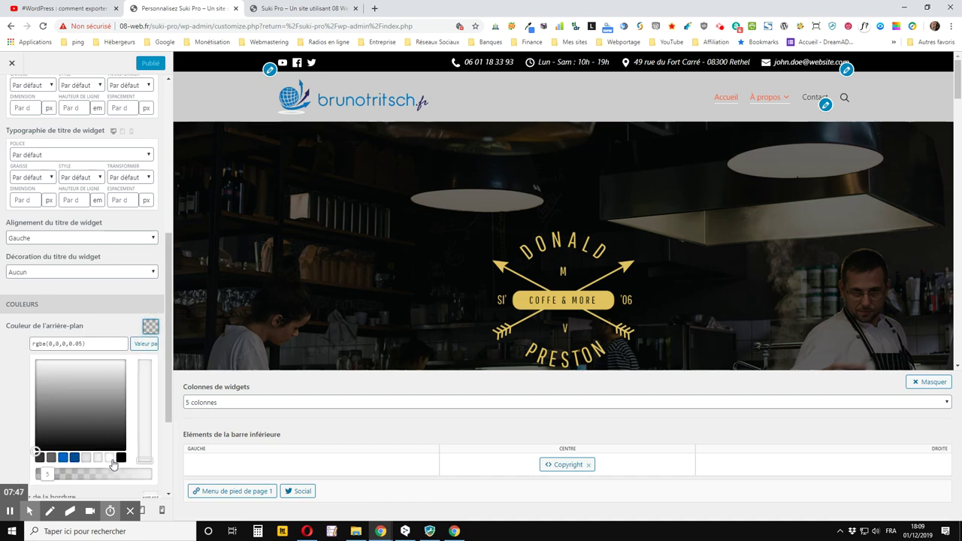
pyautogui.click(120, 458)
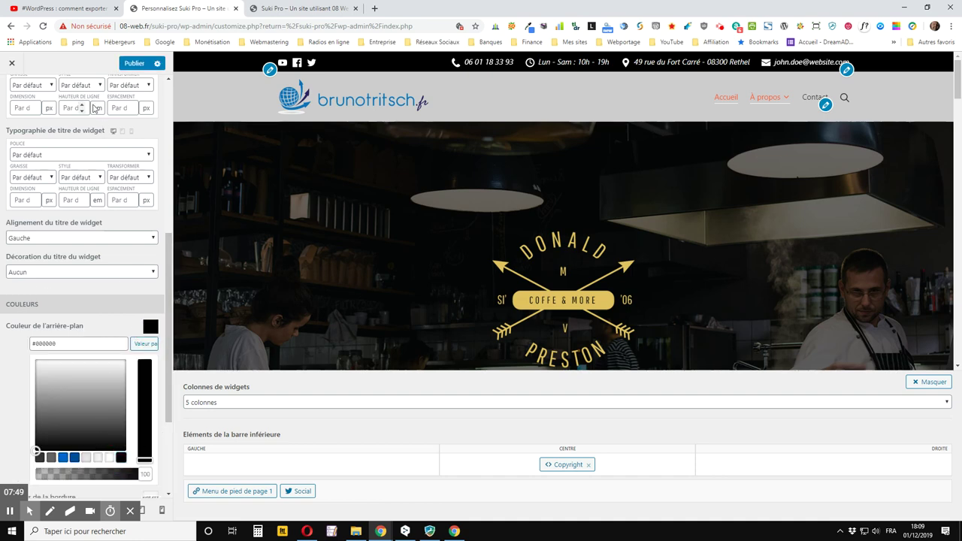
pyautogui.click(134, 63)
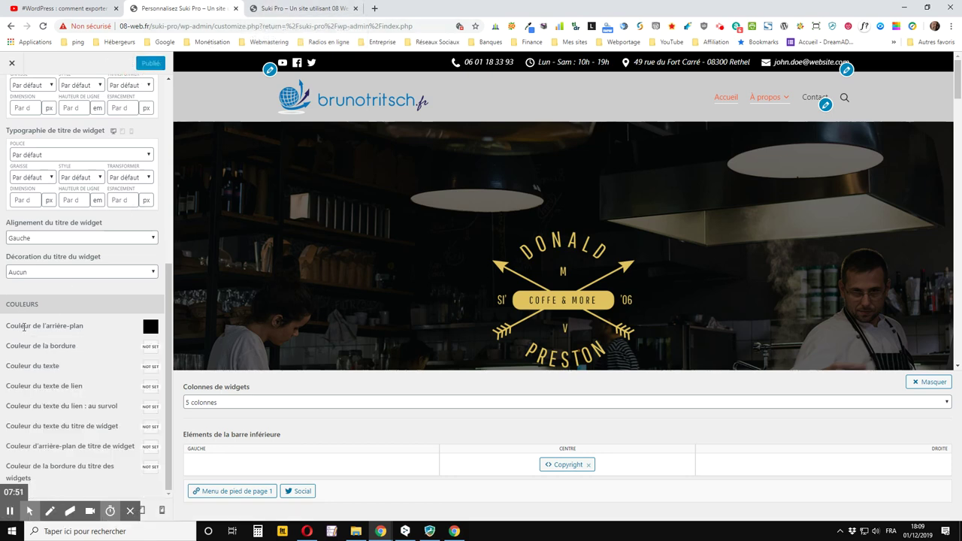
# - Set the widget bar's border colour and text colour to white
pyautogui.click(150, 348)
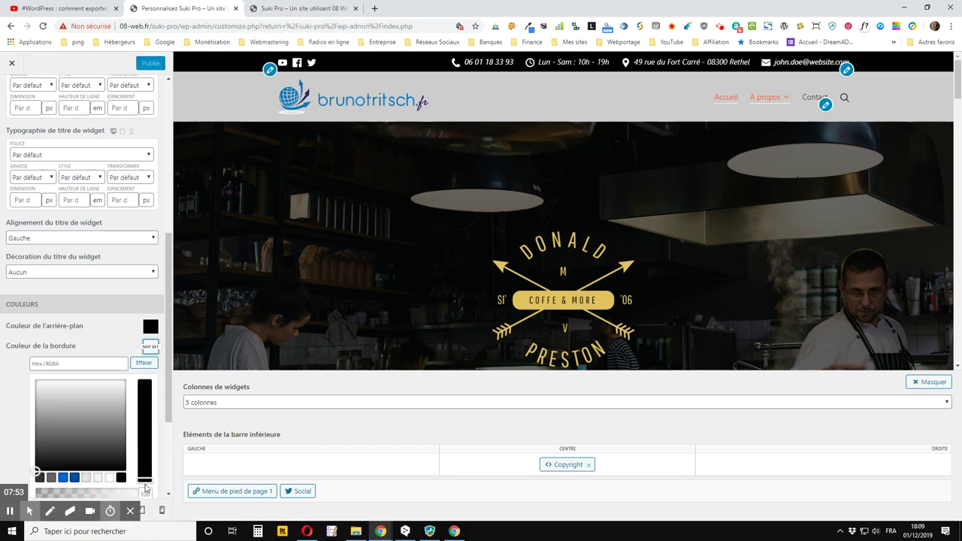
pyautogui.click(110, 477)
pyautogui.click(151, 348)
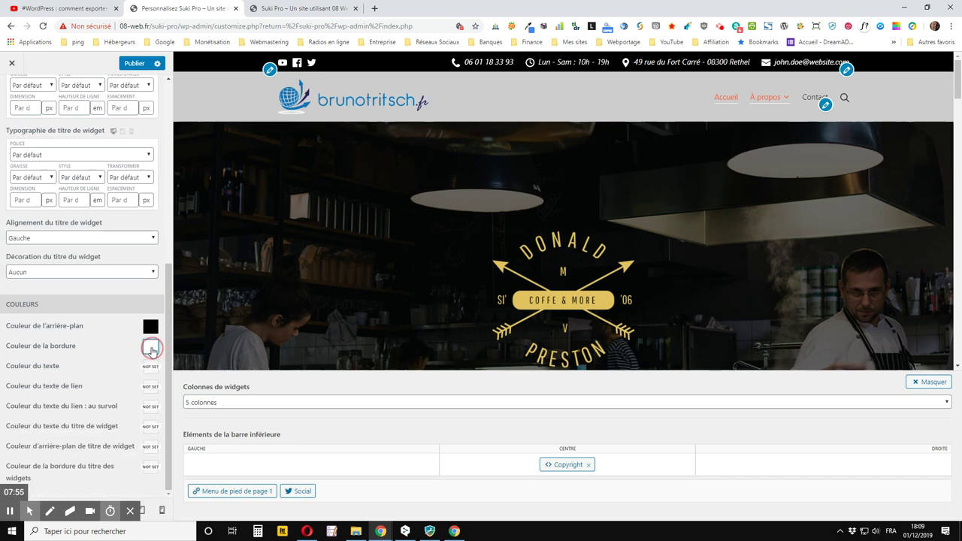
pyautogui.click(149, 368)
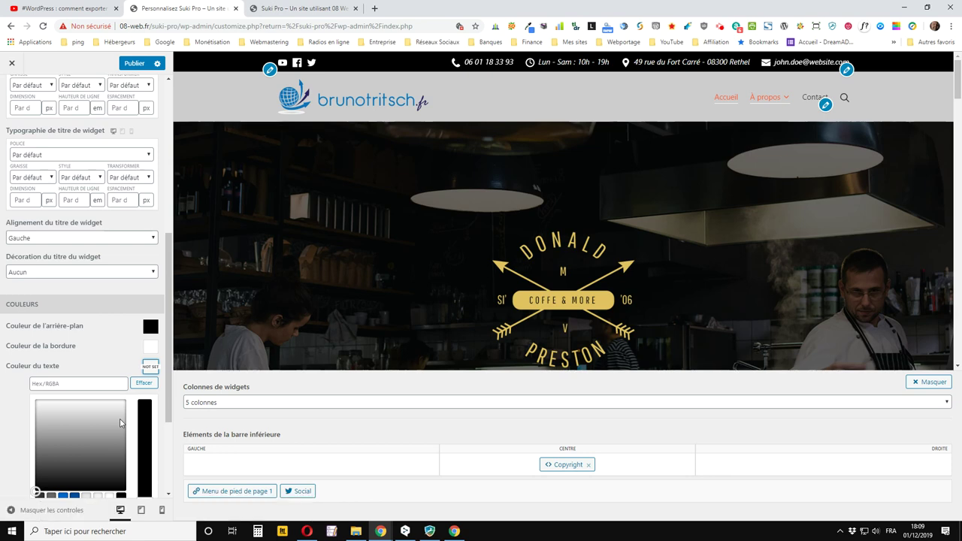
pyautogui.scroll(-2, 118, 422)
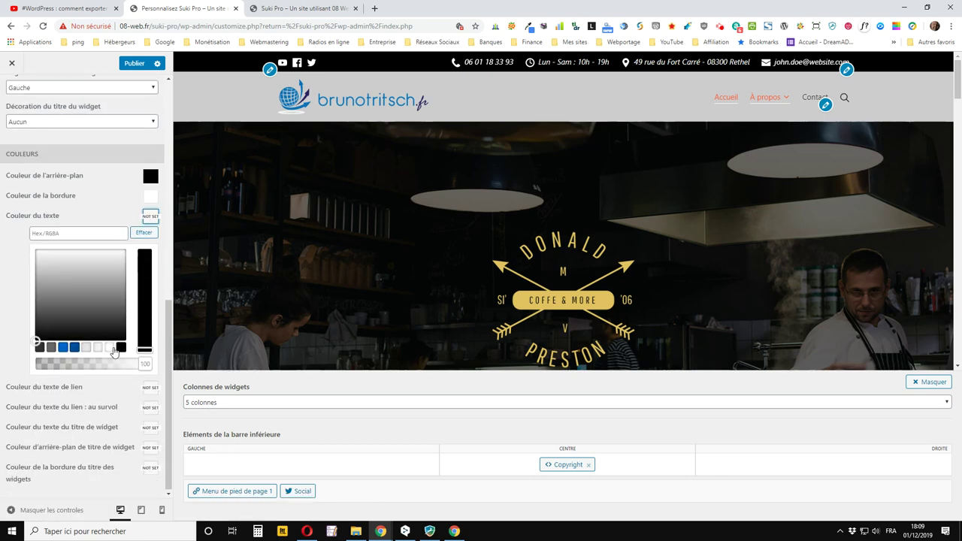
pyautogui.click(110, 347)
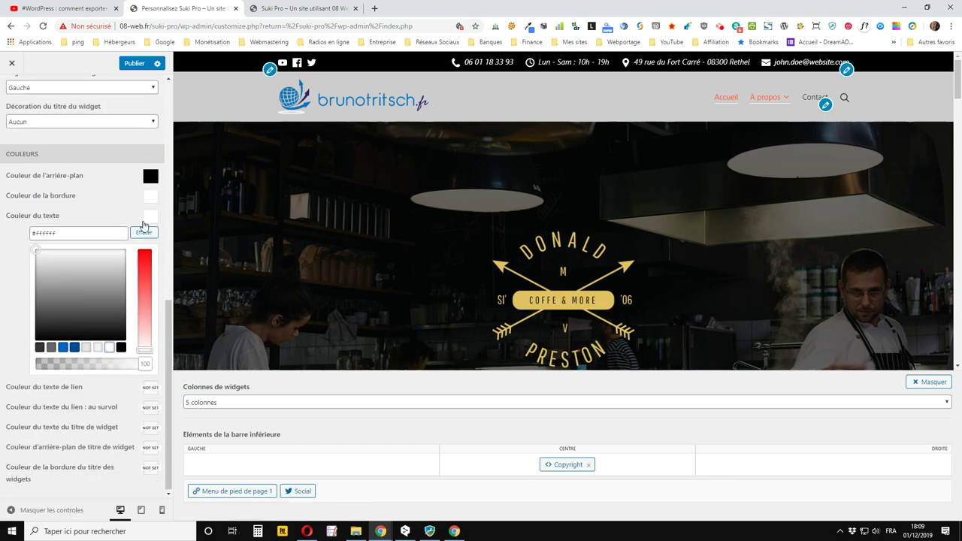
pyautogui.click(144, 216)
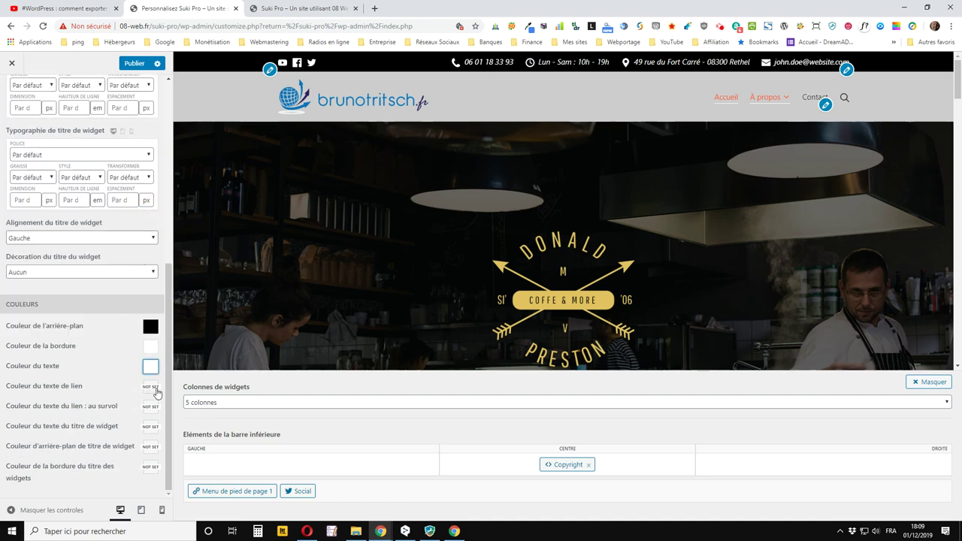
# - Set the widget bar's link text colour and link hover text colour to white (#ffffff)
pyautogui.click(151, 389)
pyautogui.scroll(-2, 105, 440)
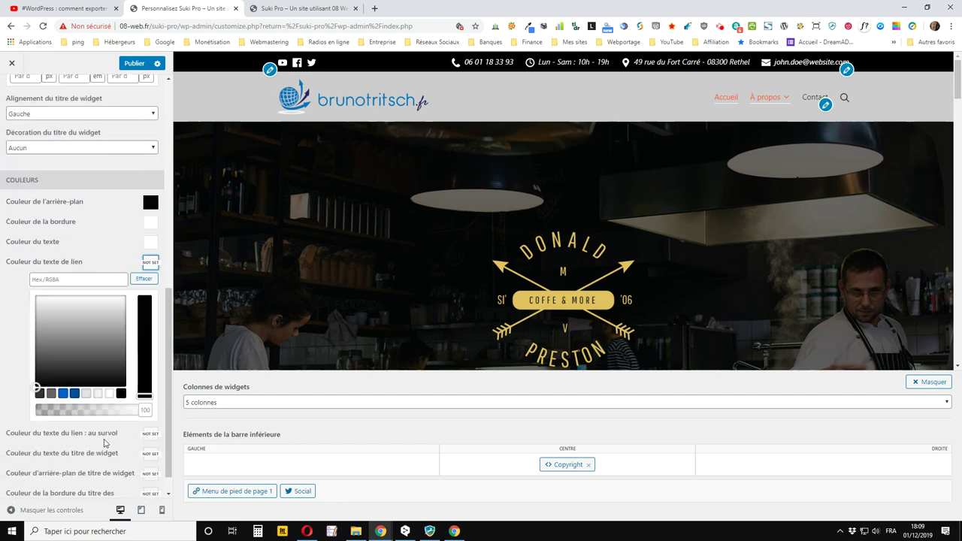
pyautogui.click(111, 367)
pyautogui.click(151, 236)
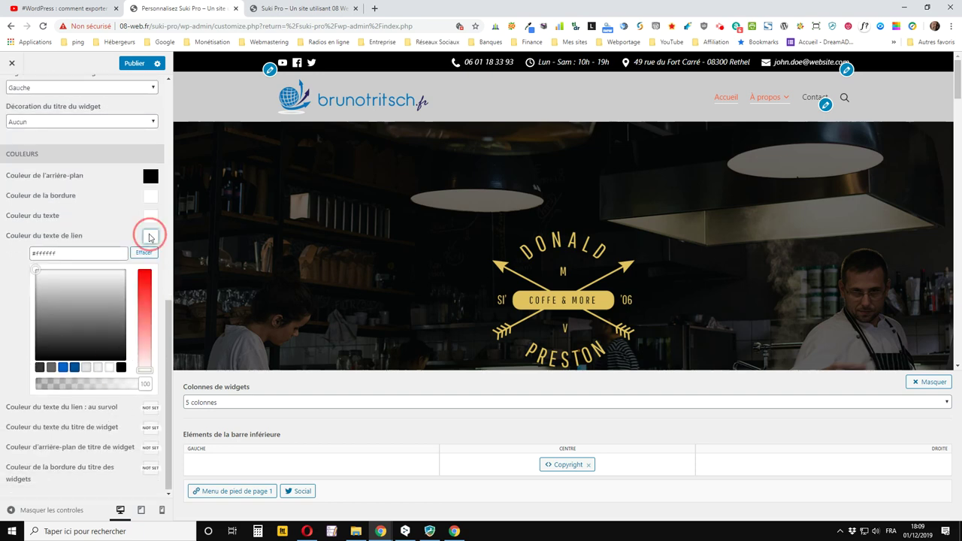
pyautogui.click(150, 406)
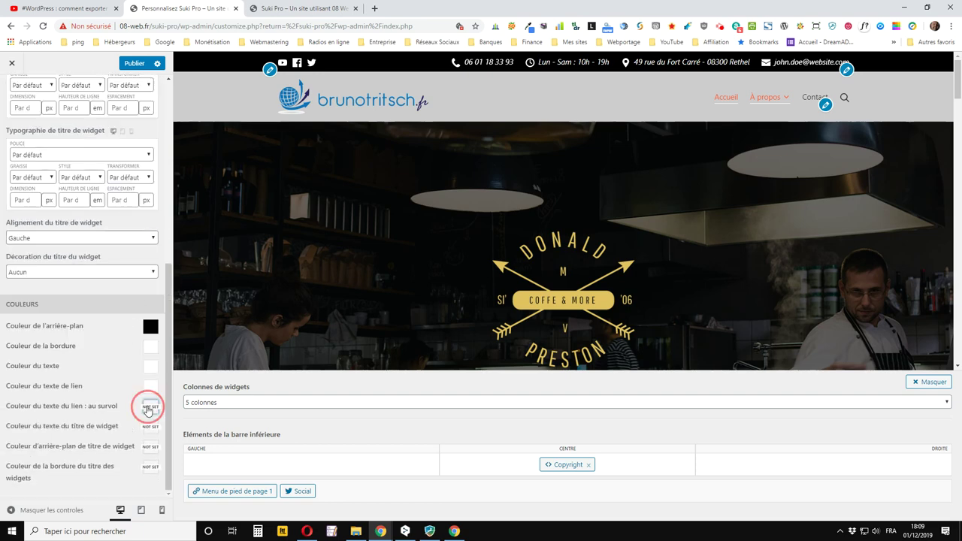
pyautogui.scroll(-2, 128, 440)
pyautogui.click(109, 387)
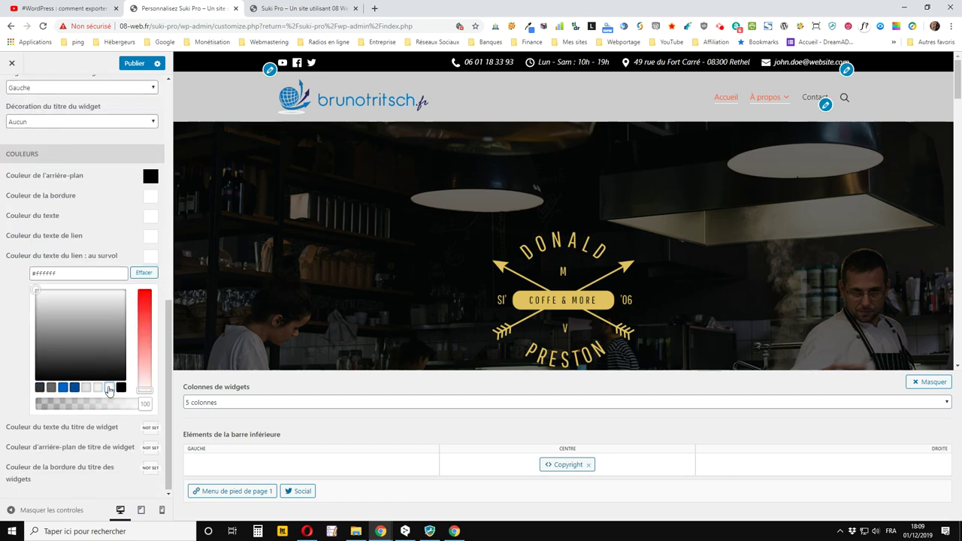
pyautogui.click(150, 255)
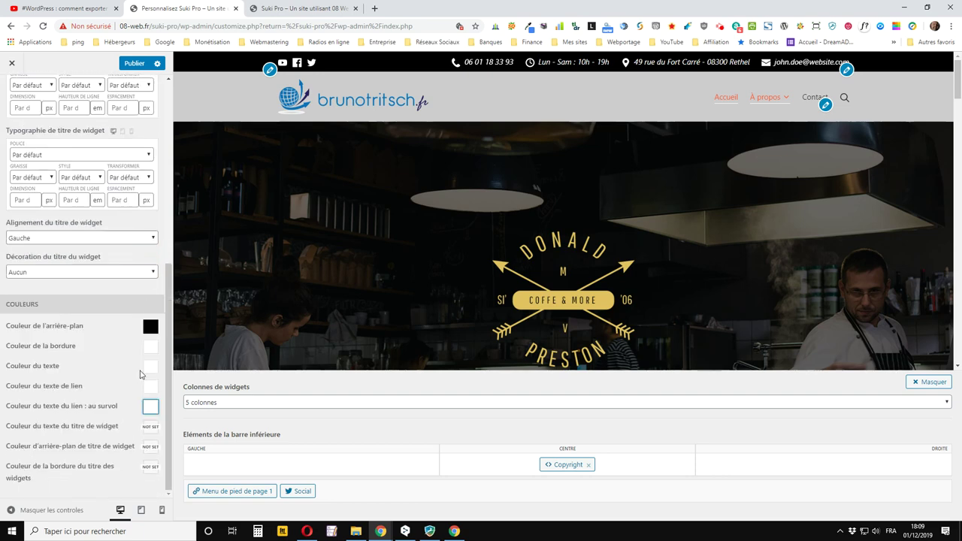
# - Set the widget title text colour and the widget title border colour to white, leaving the title background colour unset
pyautogui.click(149, 426)
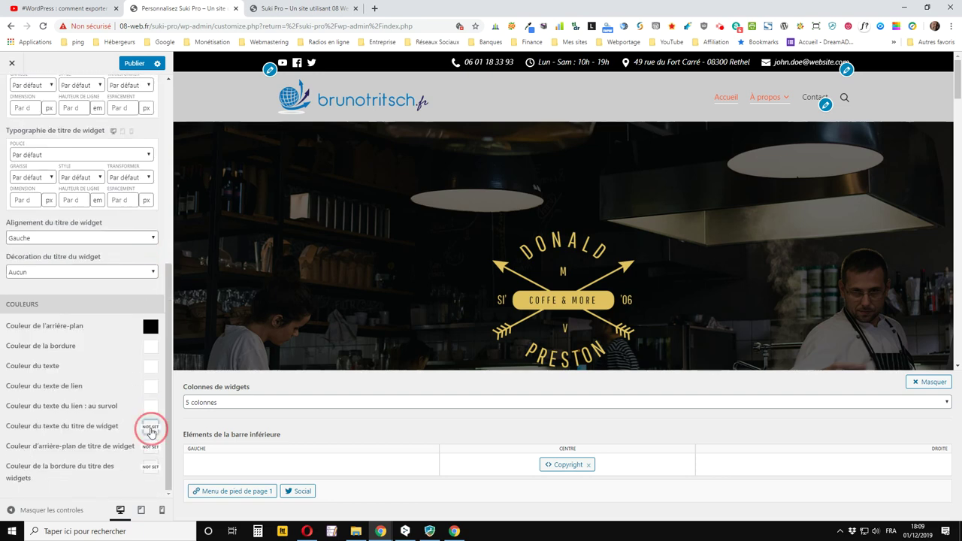
pyautogui.scroll(-2, 140, 443)
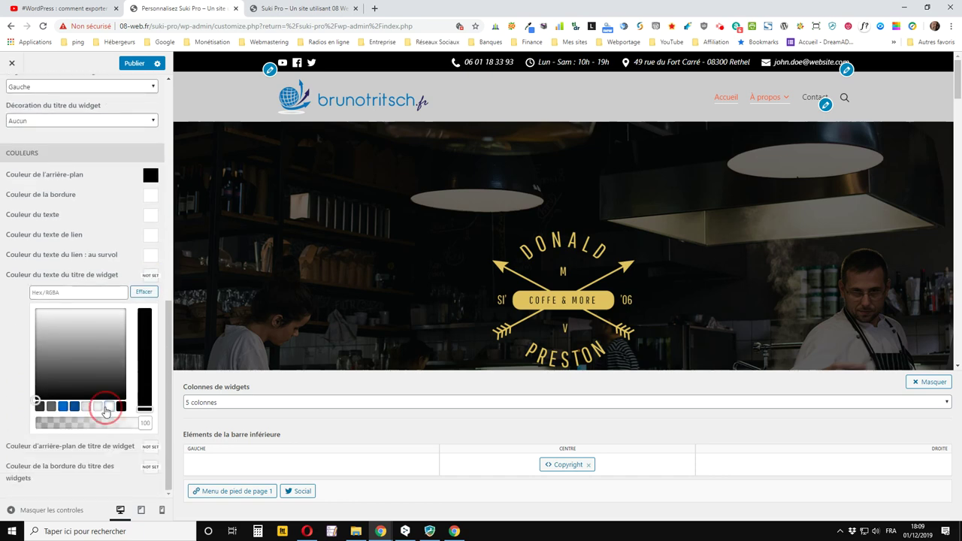
pyautogui.click(109, 405)
pyautogui.click(150, 276)
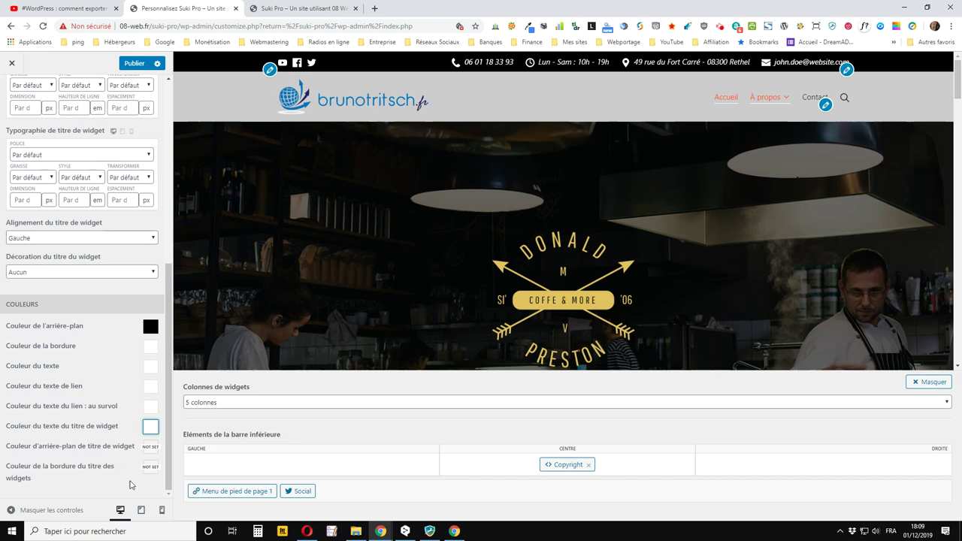
pyautogui.click(151, 467)
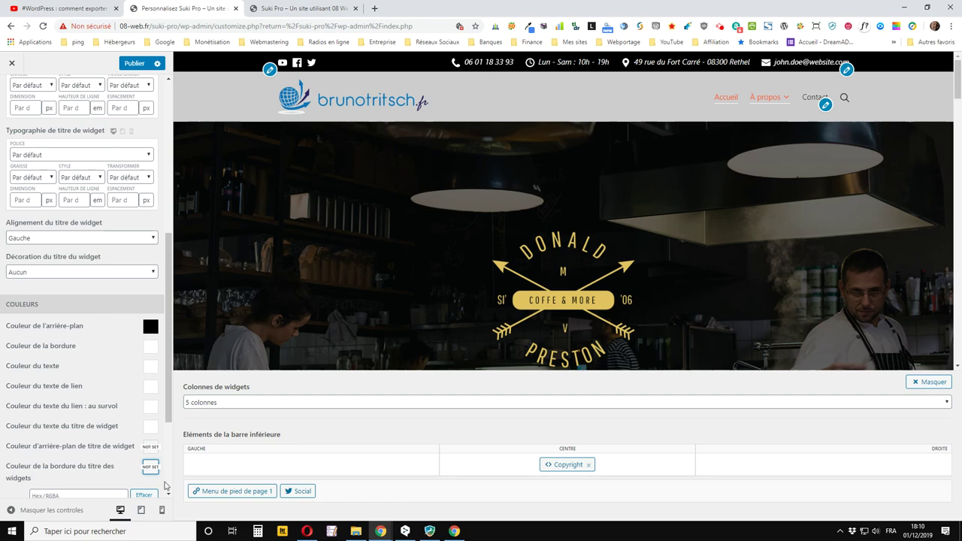
pyautogui.scroll(-2, 162, 486)
pyautogui.click(110, 458)
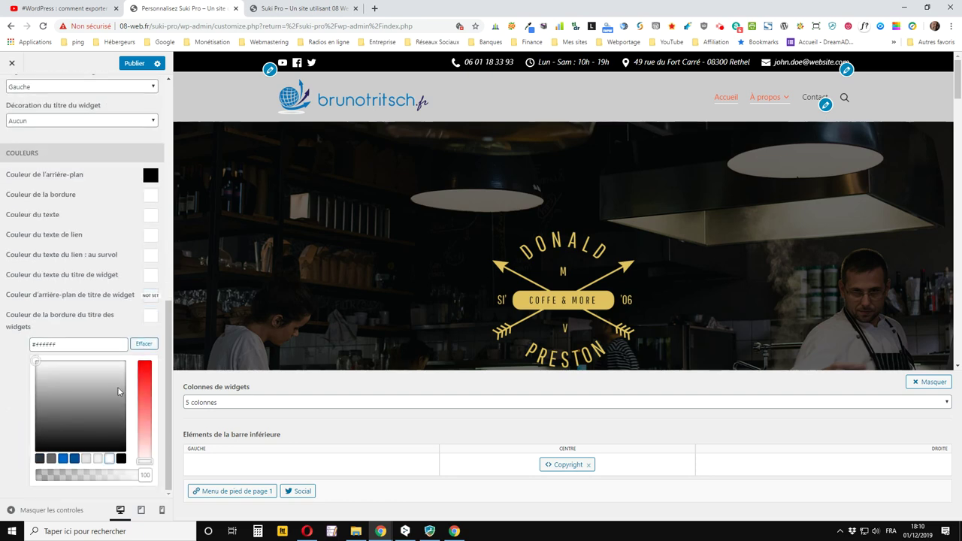
# - Publish the widget bar colour changes and reload the live site to check the footer
pyautogui.click(134, 63)
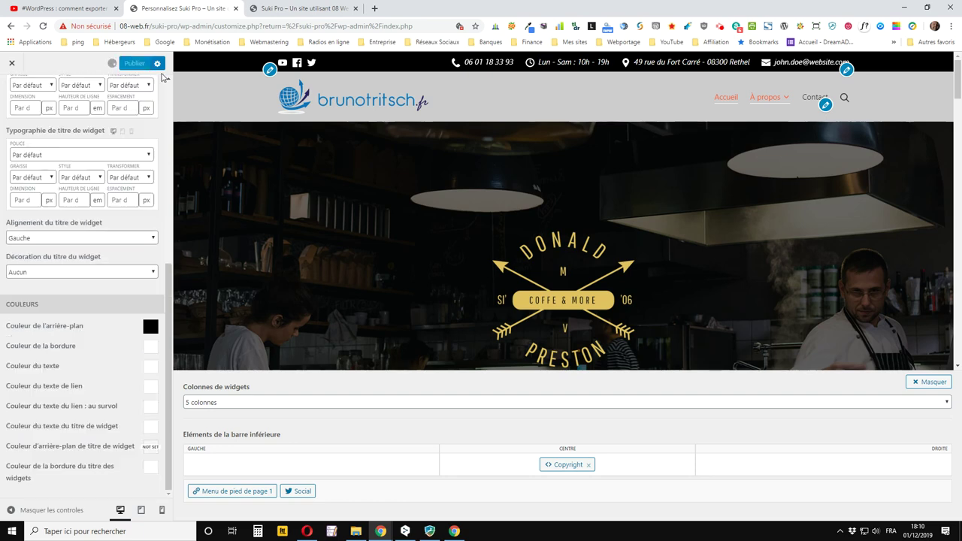
pyautogui.click(282, 8)
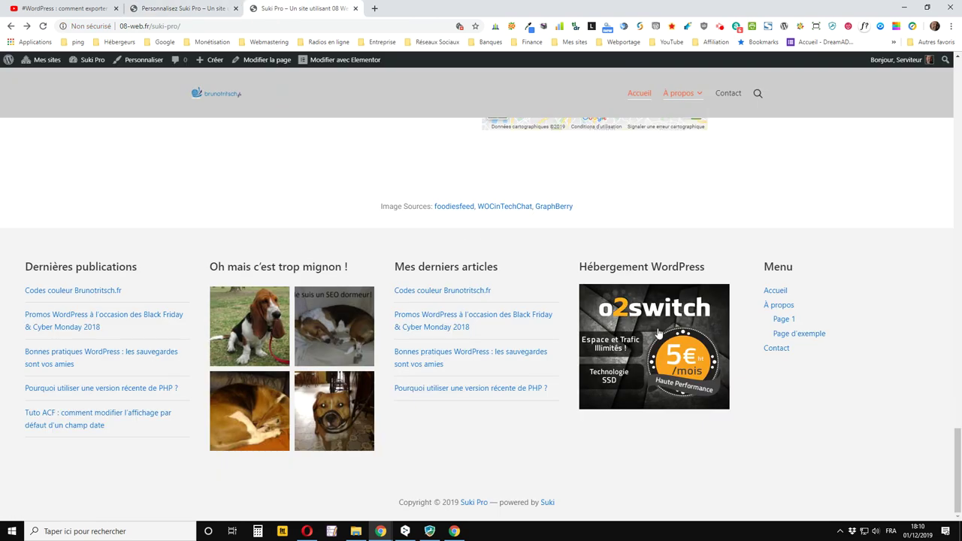
pyautogui.click(43, 26)
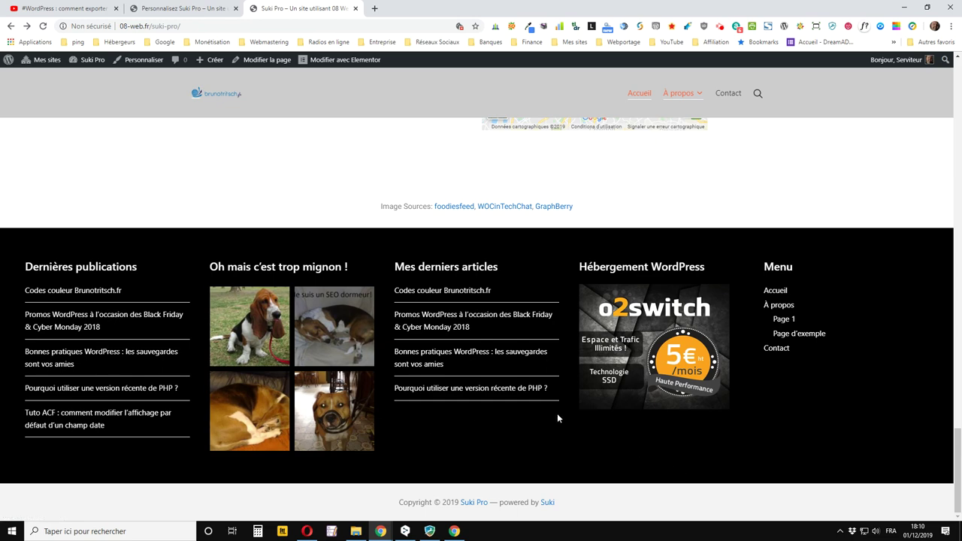
# - Open the footer's bottom bar settings in the customizer and look at the current bottom bar on the live site
pyautogui.click(153, 9)
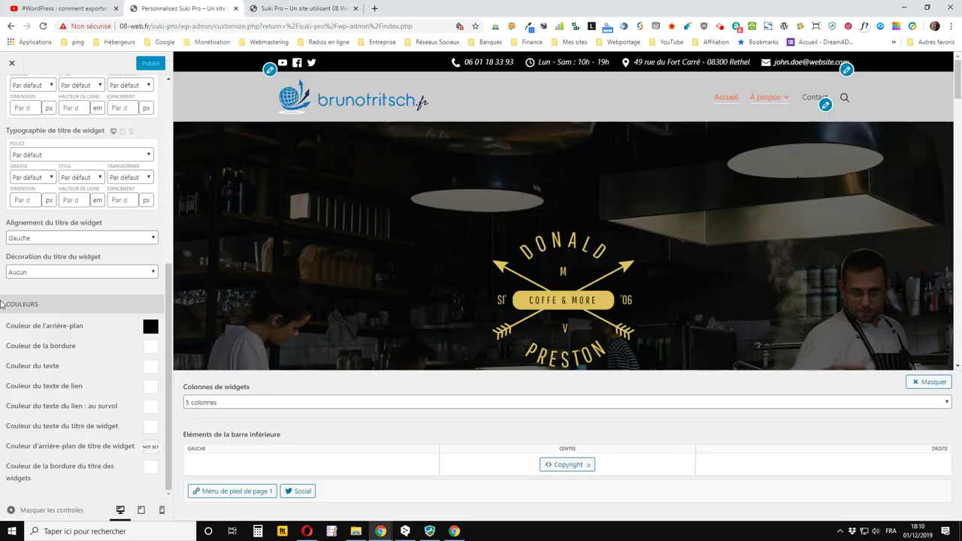
pyautogui.scroll(5, 35, 343)
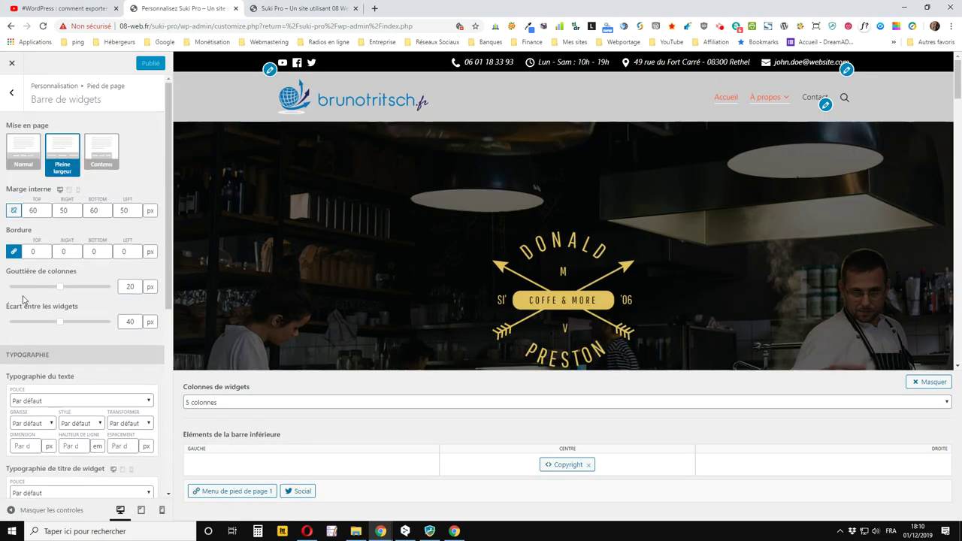
pyautogui.click(14, 94)
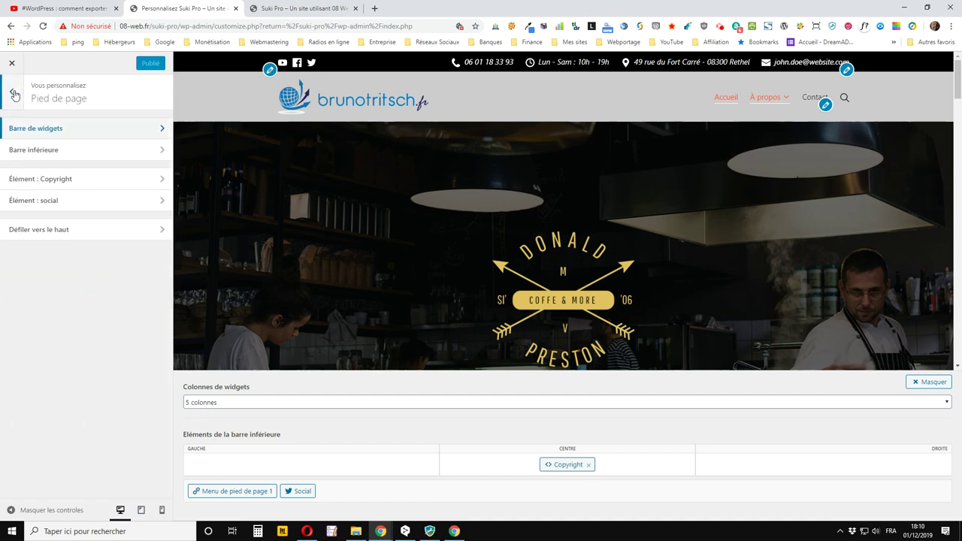
pyautogui.click(35, 153)
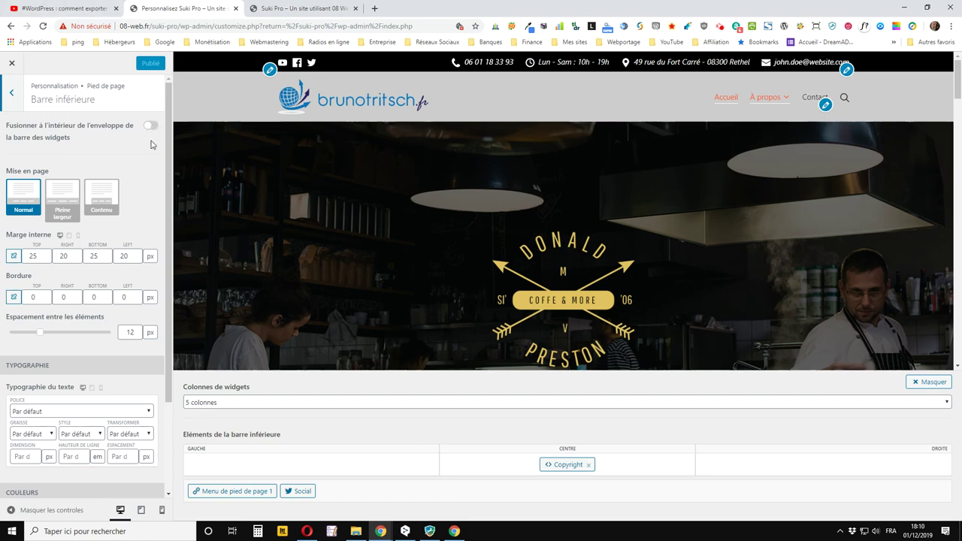
pyautogui.click(280, 14)
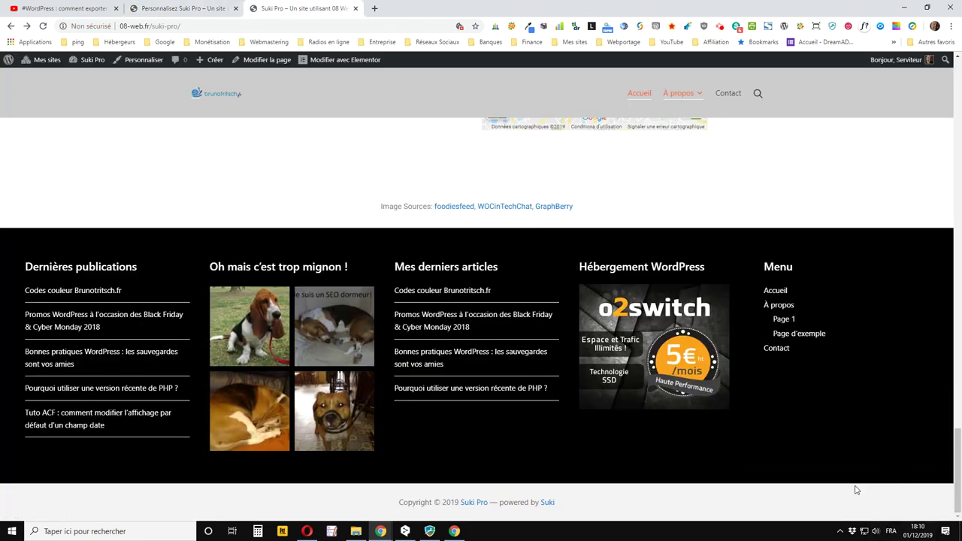
# - Enable merging the bottom bar inside the widget bar wrapper, publish it, and check the footer on the reloaded live site
pyautogui.click(162, 10)
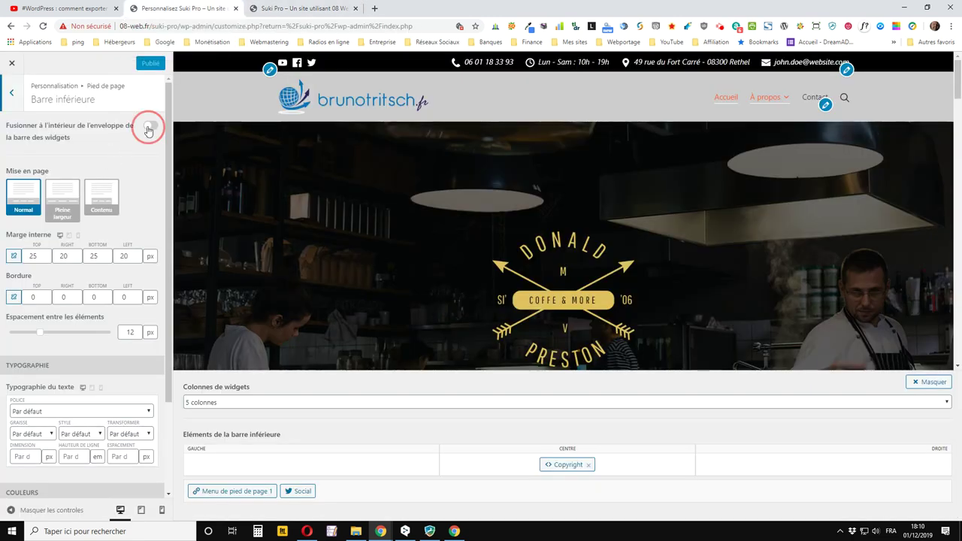
pyautogui.click(136, 64)
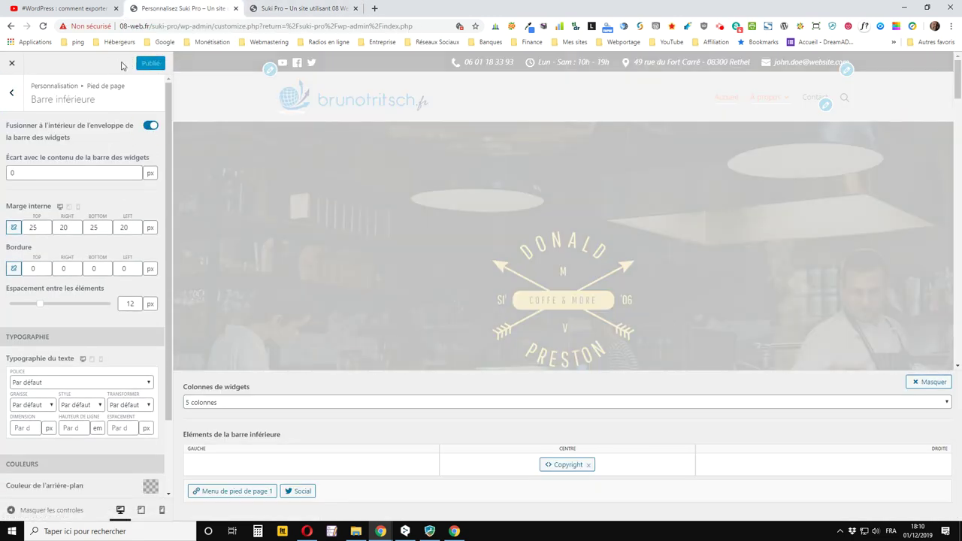
pyautogui.click(299, 8)
pyautogui.click(43, 27)
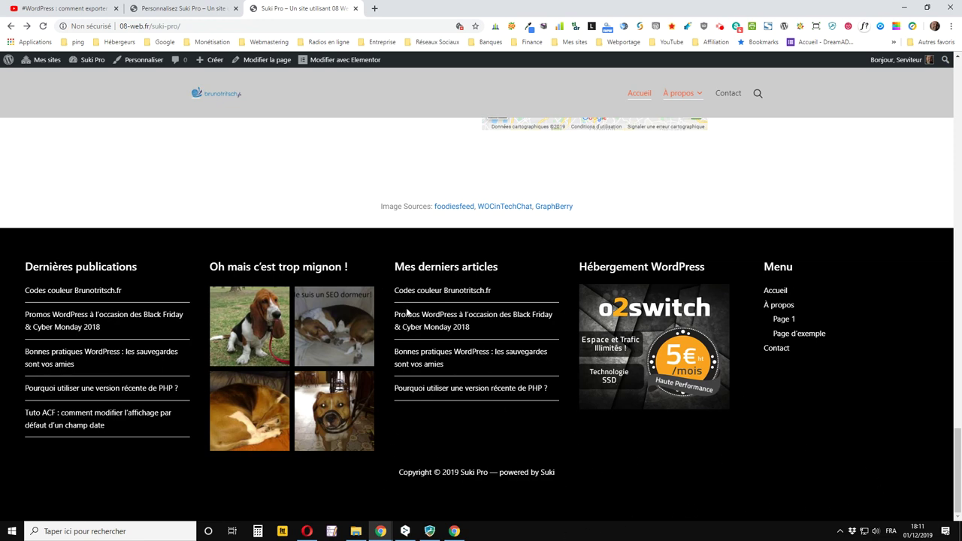
pyautogui.scroll(3, 407, 313)
pyautogui.scroll(-3, 408, 318)
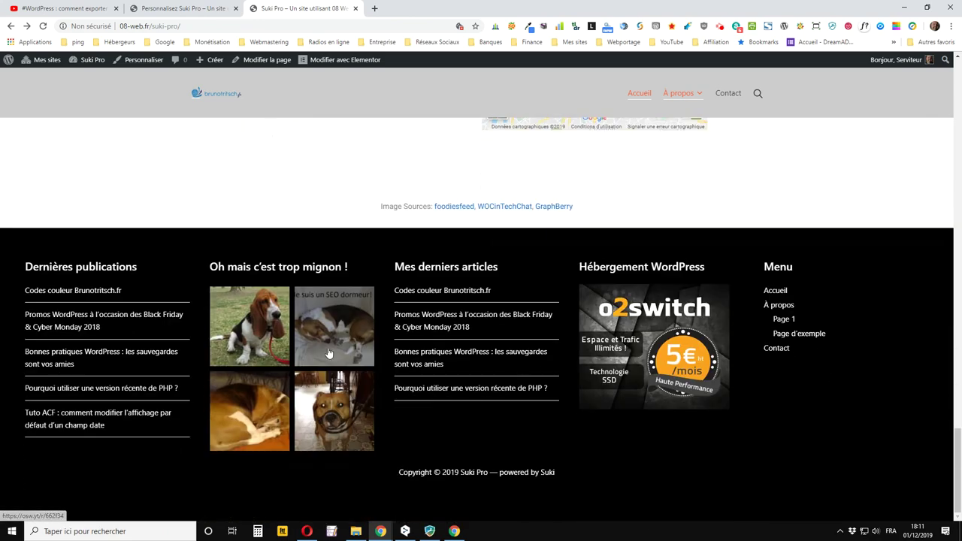
pyautogui.scroll(2, 393, 490)
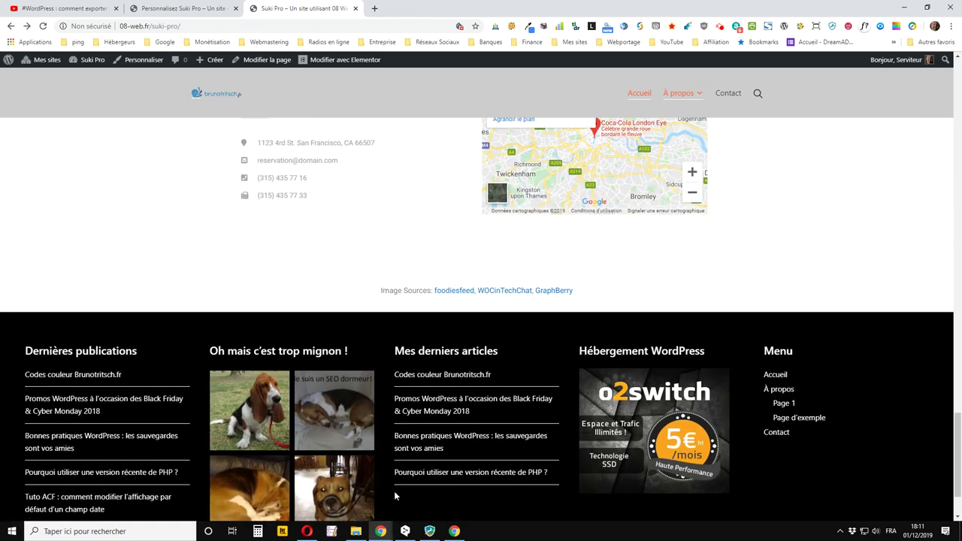
pyautogui.scroll(-2, 393, 489)
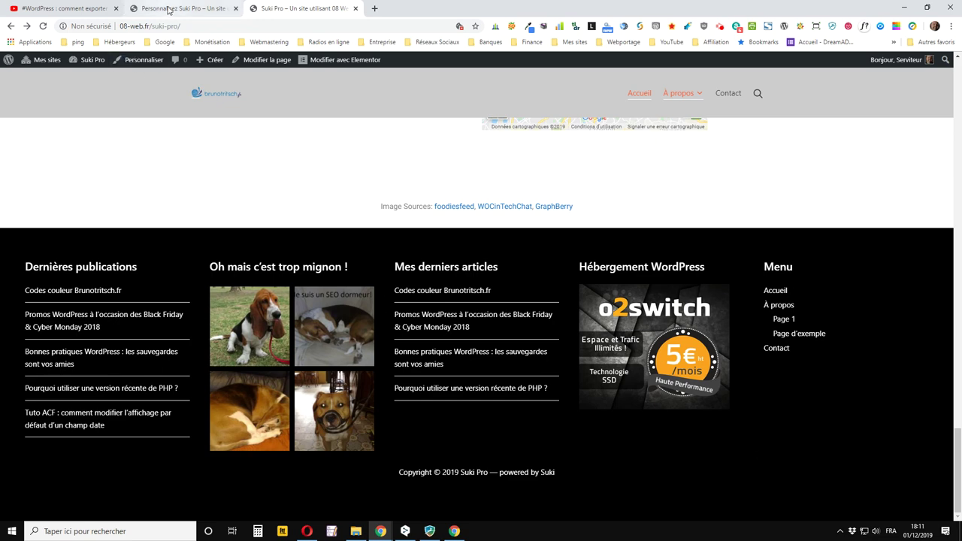
# - Set the bottom bar's gap with the widget bar content to 50 px, publish, and reload the live site
pyautogui.click(167, 8)
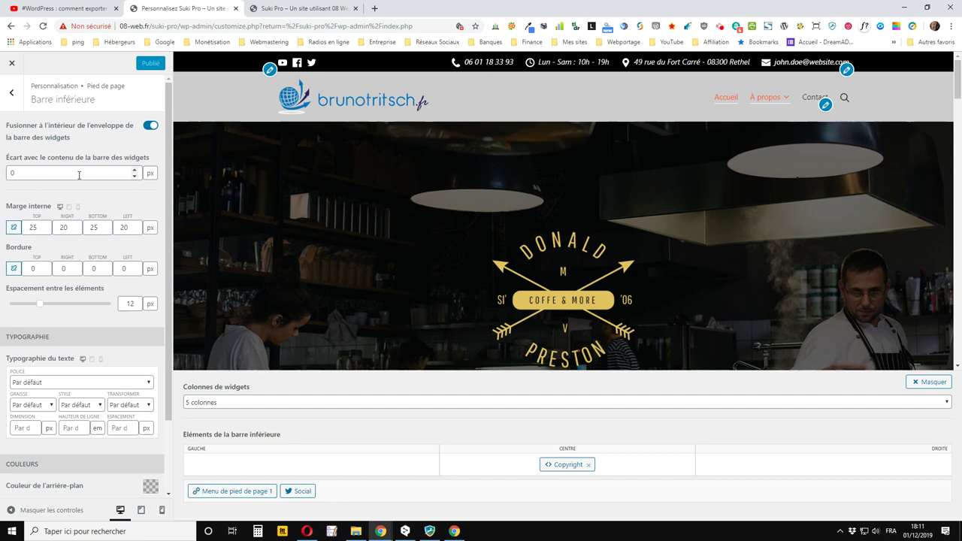
pyautogui.click(11, 173)
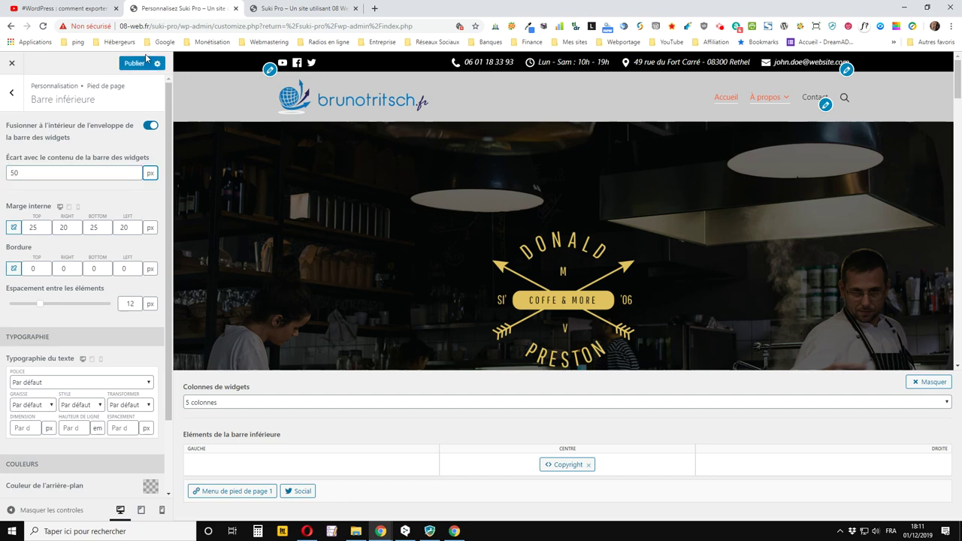
pyautogui.click(142, 63)
pyautogui.click(297, 8)
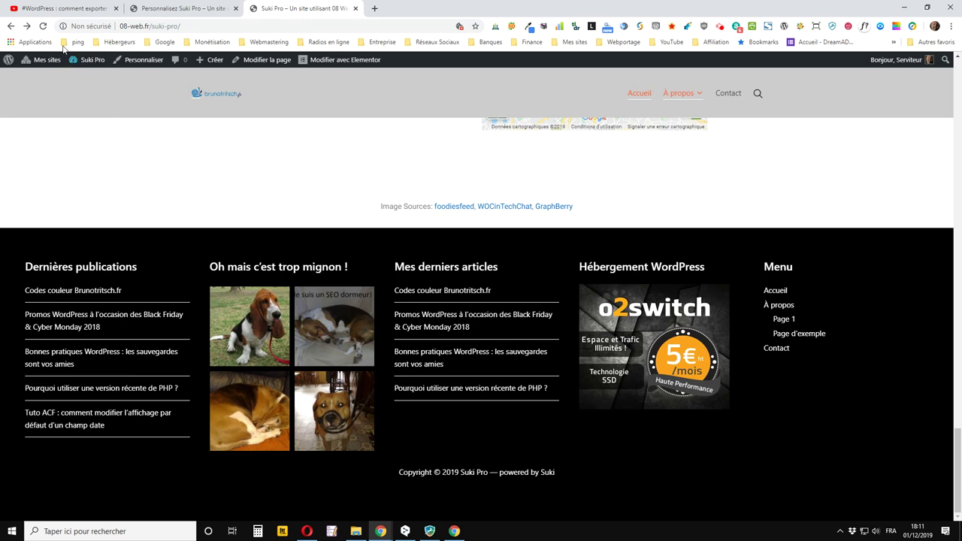
pyautogui.click(44, 27)
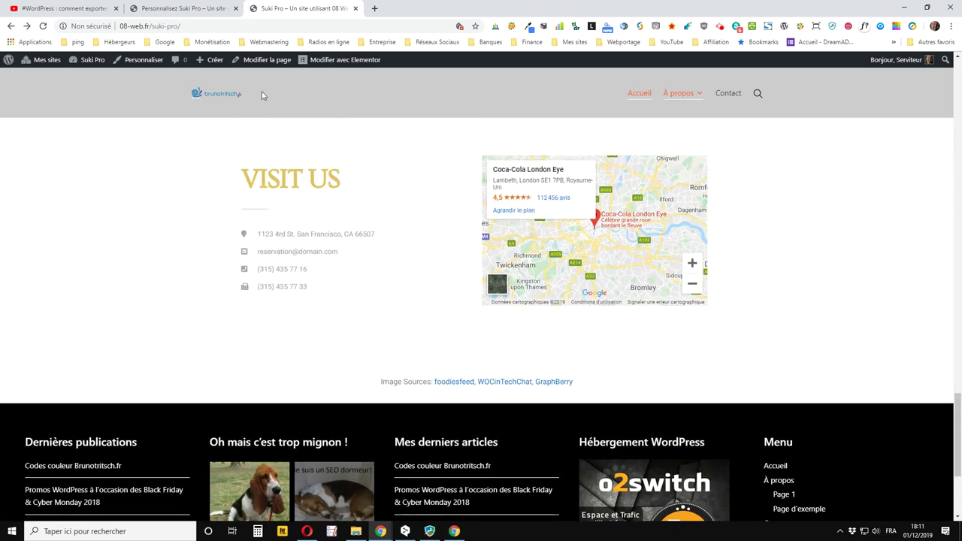
# - Disable merging the bottom bar into the widget bar wrapper, publish, and check the footer on the reloaded live site
pyautogui.click(199, 7)
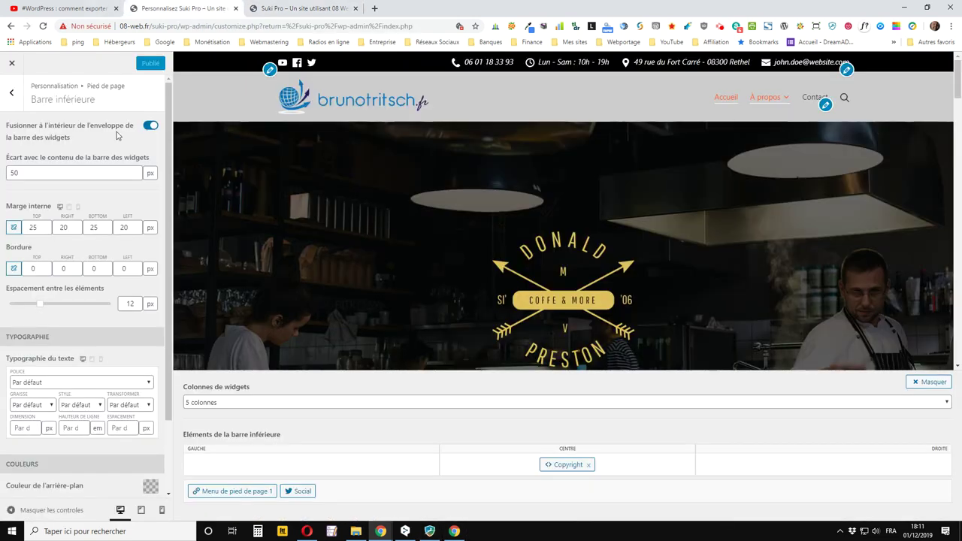
pyautogui.scroll(-1, 80, 186)
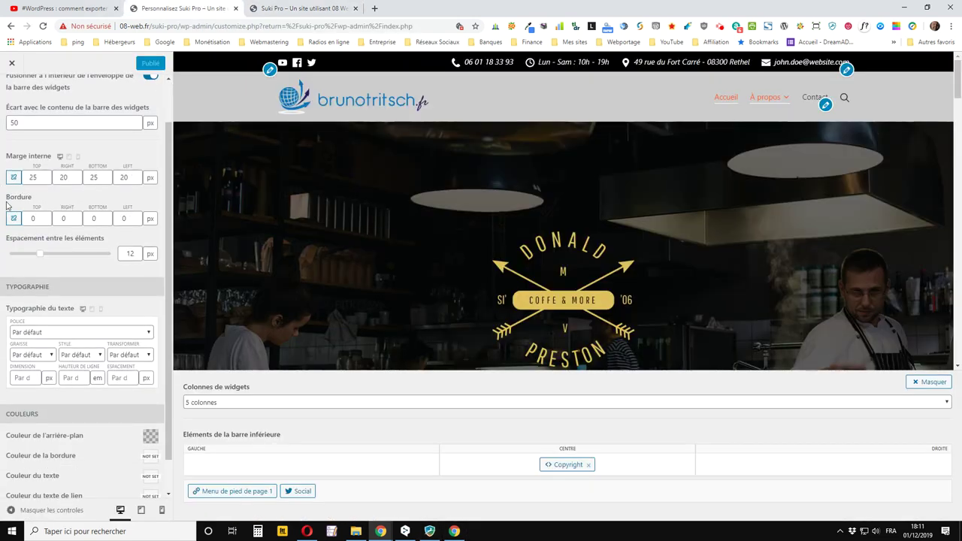
pyautogui.scroll(1, 112, 197)
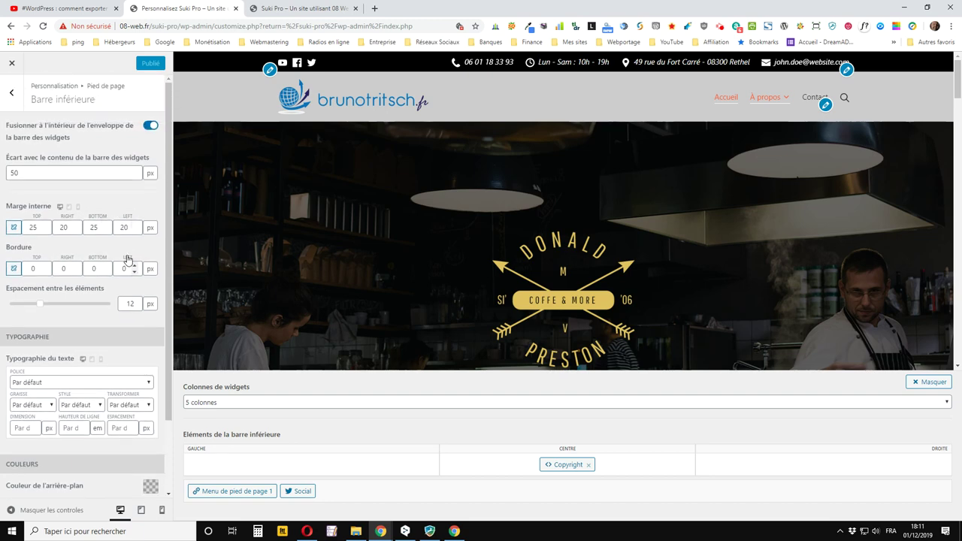
pyautogui.click(151, 125)
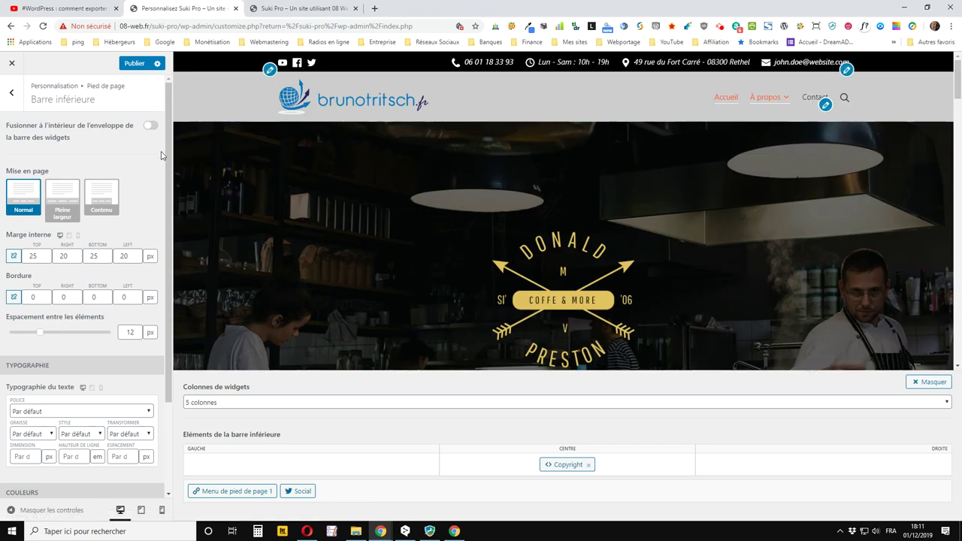
pyautogui.click(134, 63)
pyautogui.click(282, 8)
pyautogui.click(43, 26)
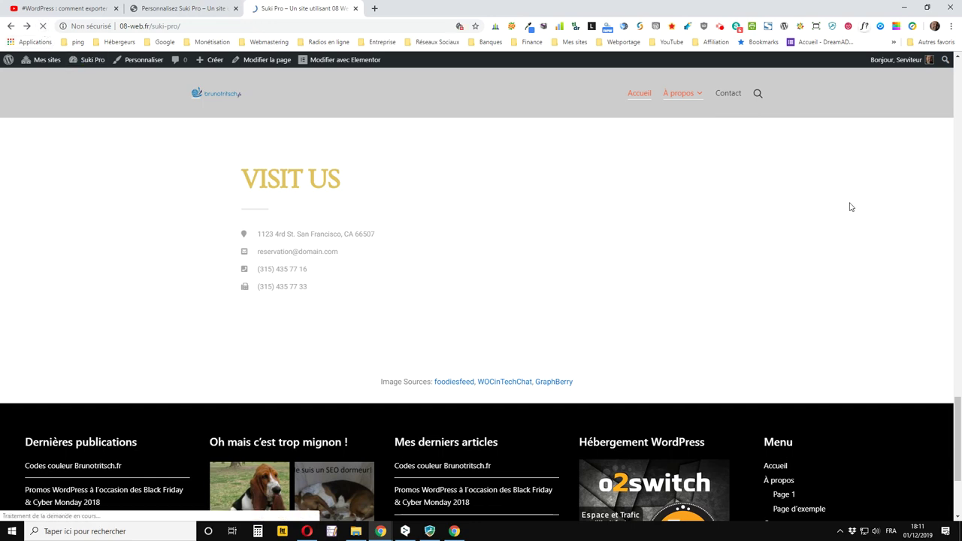
pyautogui.scroll(-3, 831, 225)
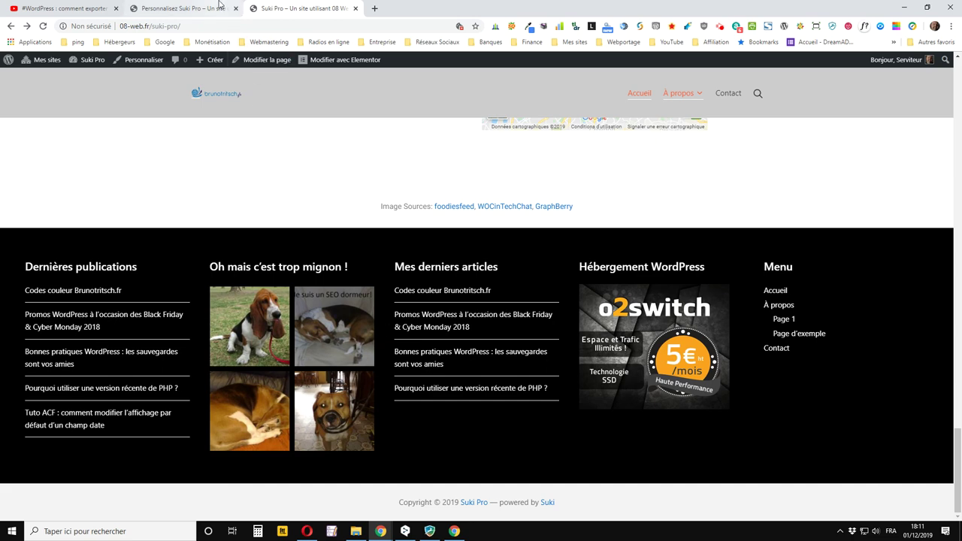
# - Review the bottom bar's layout, padding, border, spacing, typography and colour settings against the bottom bar on the live site
pyautogui.click(181, 8)
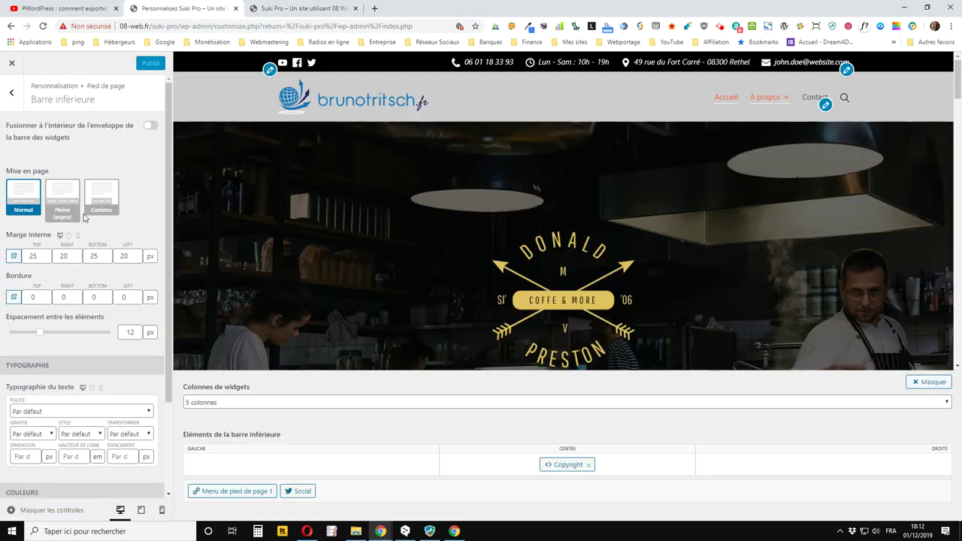
pyautogui.scroll(-1, 50, 248)
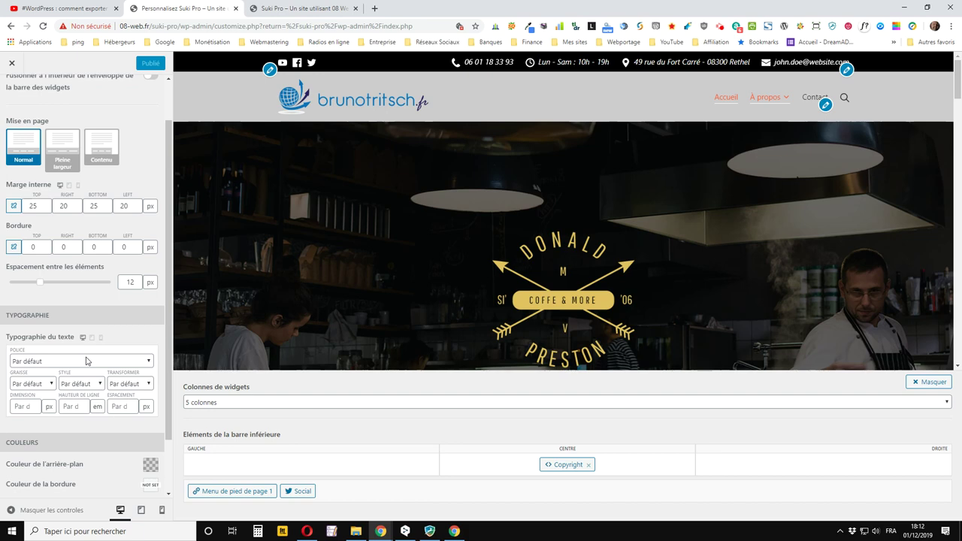
pyautogui.scroll(-1, 97, 365)
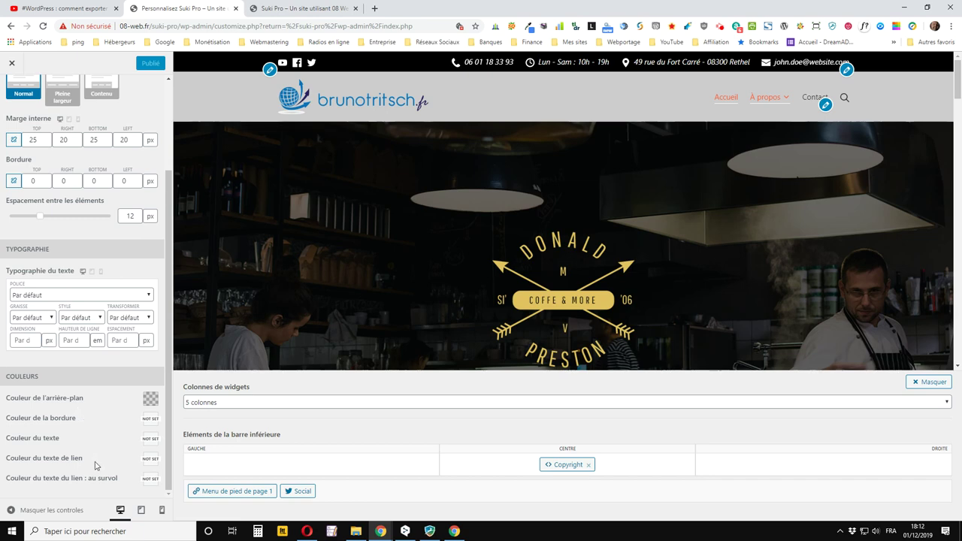
pyautogui.scroll(2, 96, 466)
pyautogui.scroll(-1, 111, 342)
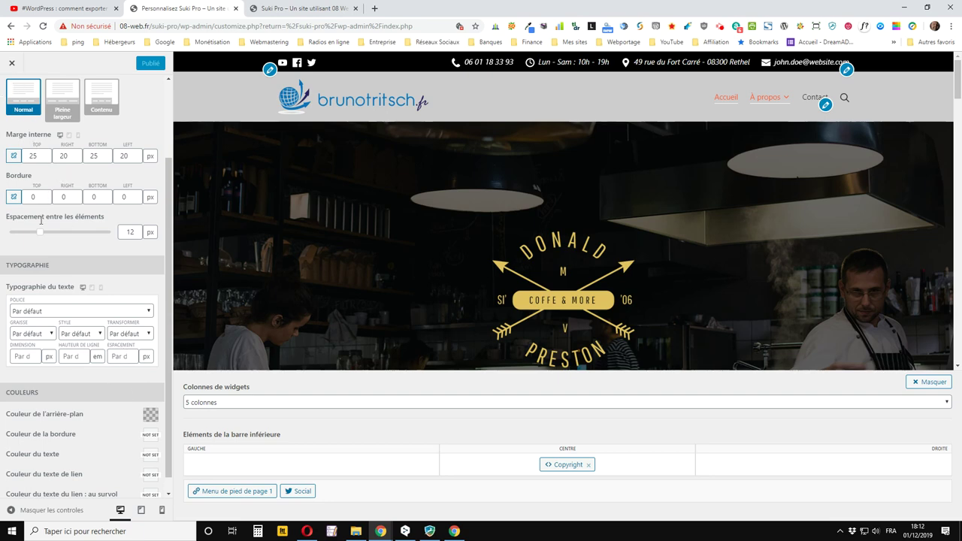
pyautogui.scroll(2, 40, 220)
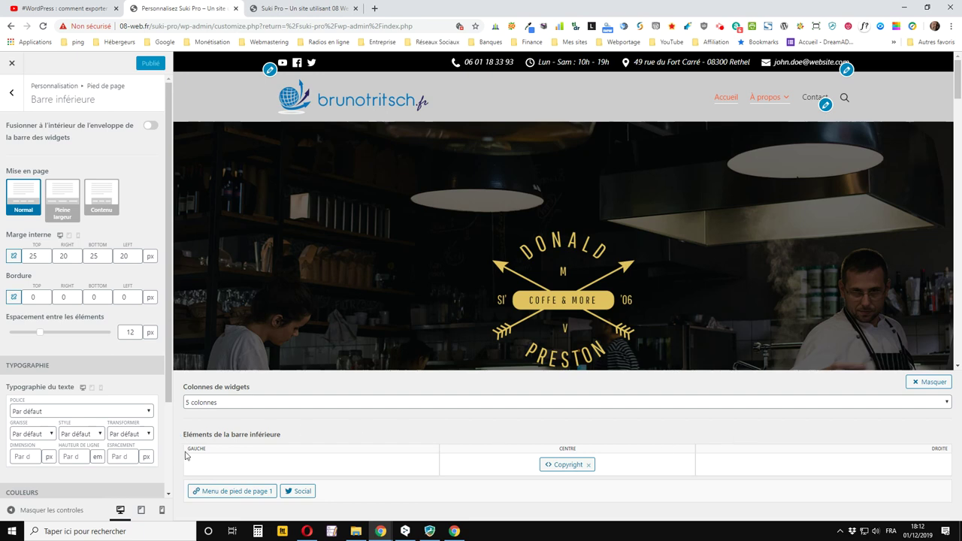
pyautogui.scroll(-3, 163, 384)
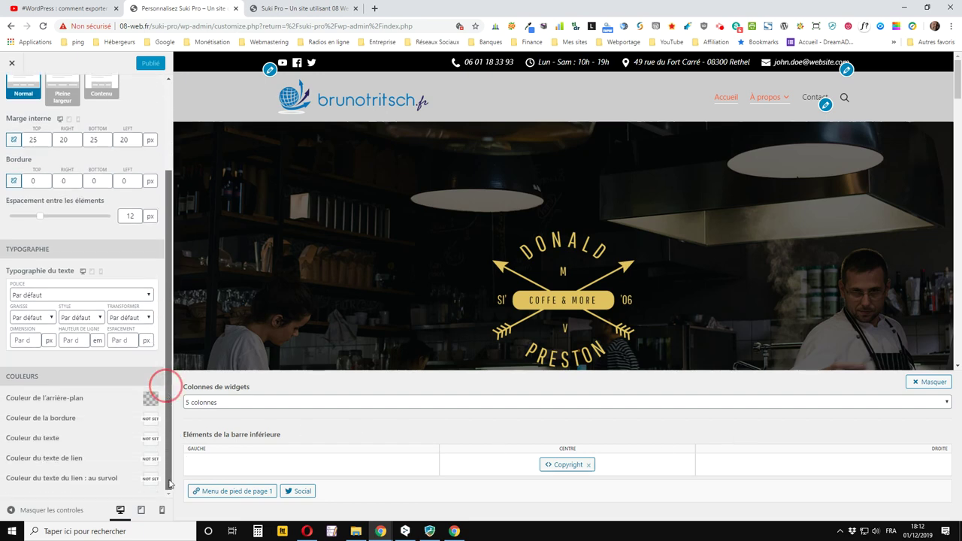
pyautogui.click(322, 7)
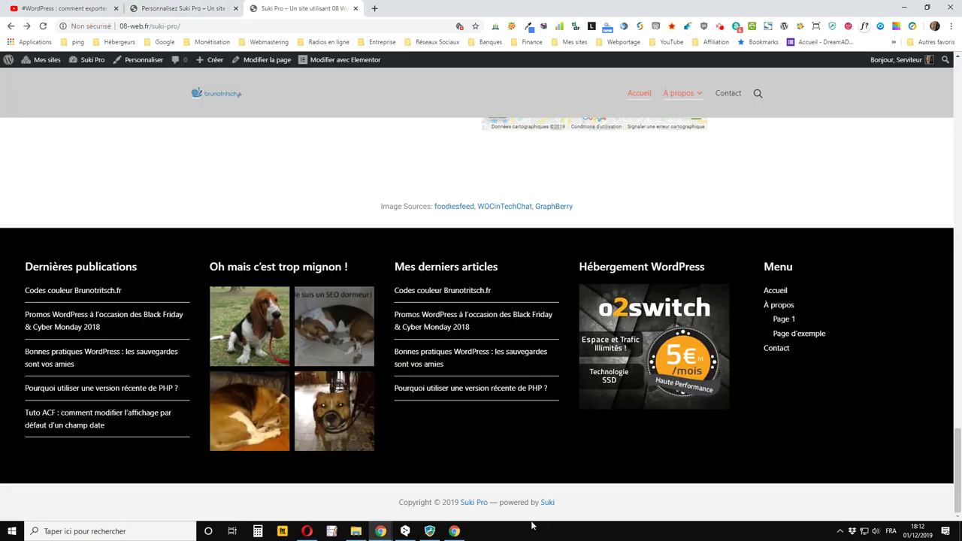
pyautogui.click(201, 9)
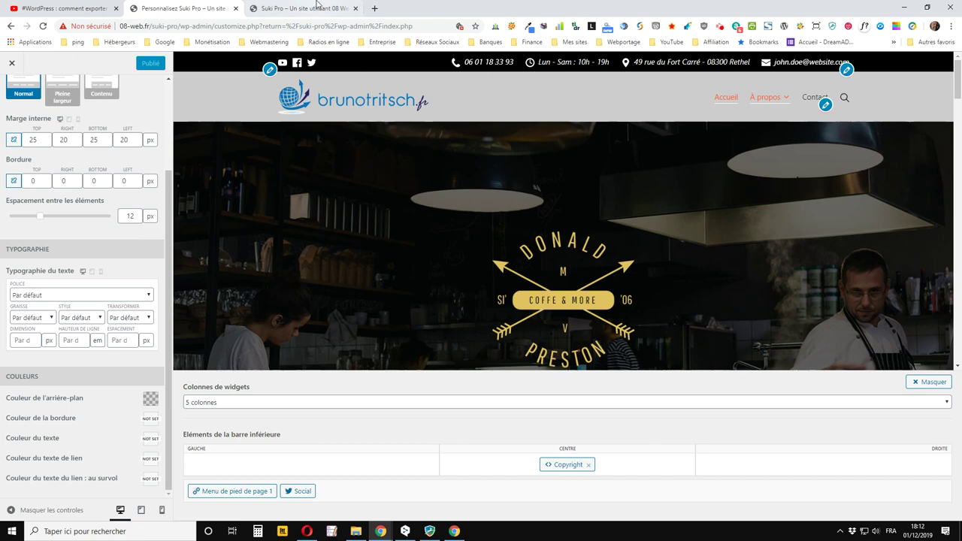
pyautogui.click(318, 7)
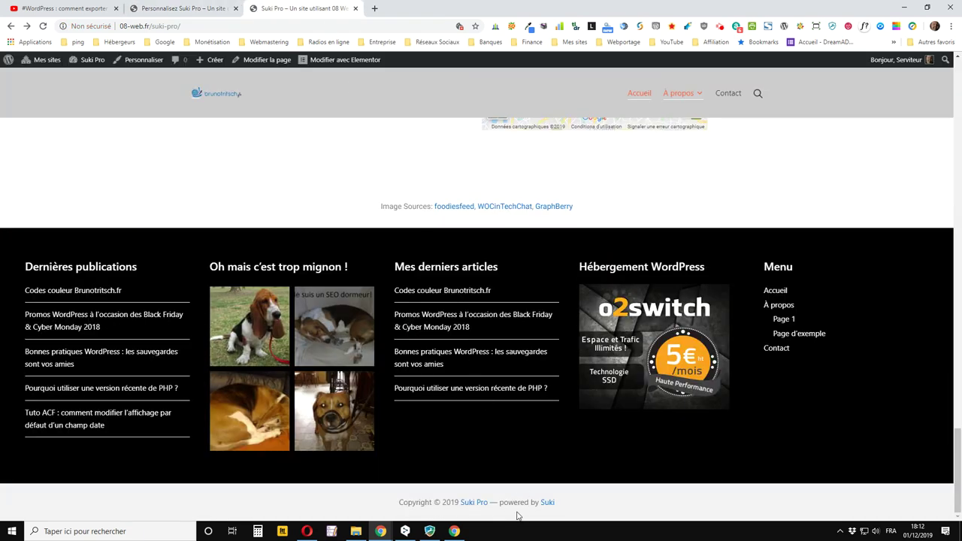
# - Place the Social element in the bottom bar's left area (Gauche) and Menu de pied de page 1 in its right area (Droite)
pyautogui.click(217, 8)
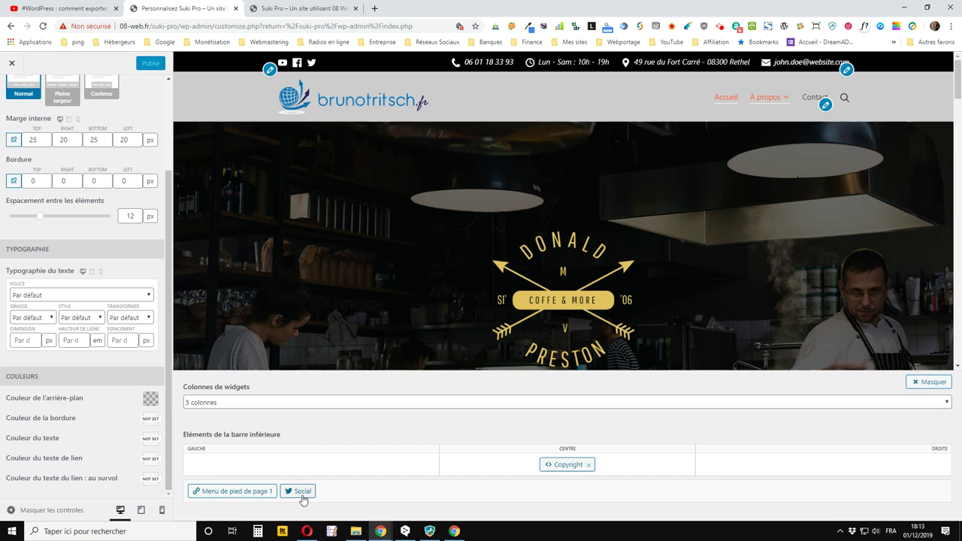
pyautogui.moveTo(301, 492); pyautogui.dragTo(810, 465)
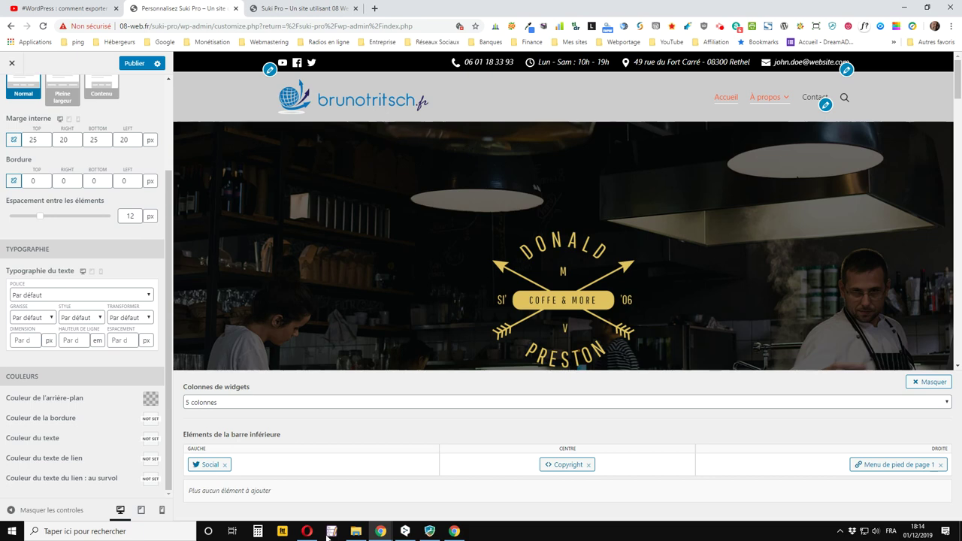
# - Publish the new bottom bar elements, check them on the reloaded live site, and return to the customizer
pyautogui.click(134, 63)
pyautogui.click(311, 8)
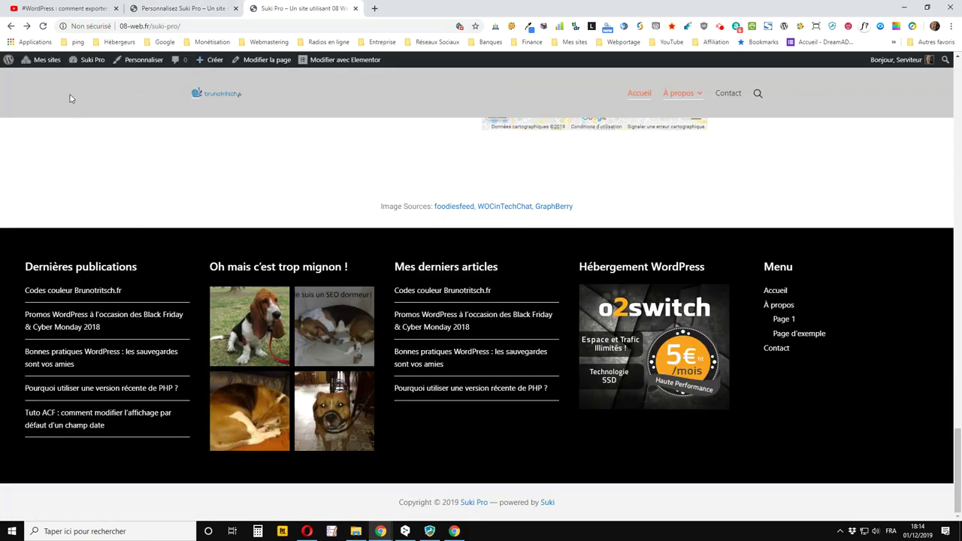
pyautogui.click(43, 26)
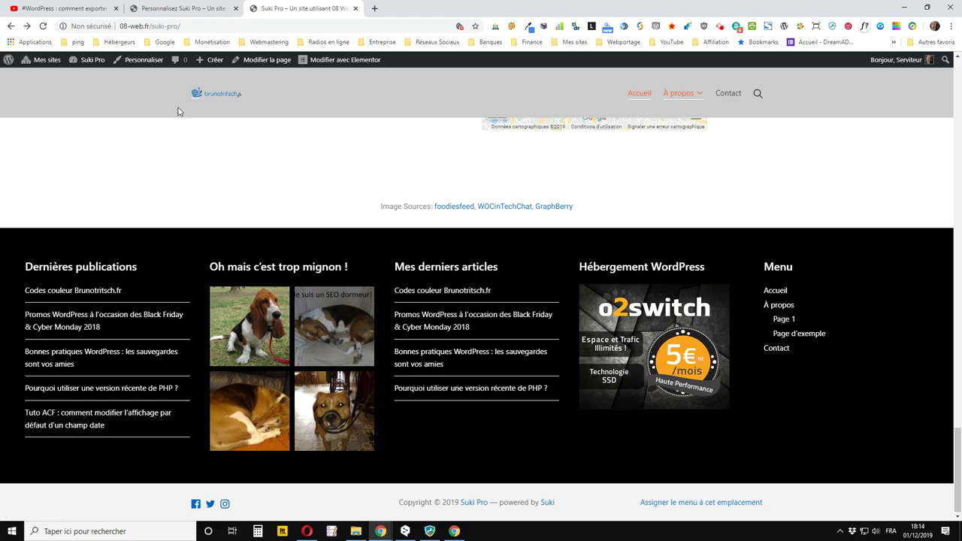
pyautogui.click(188, 15)
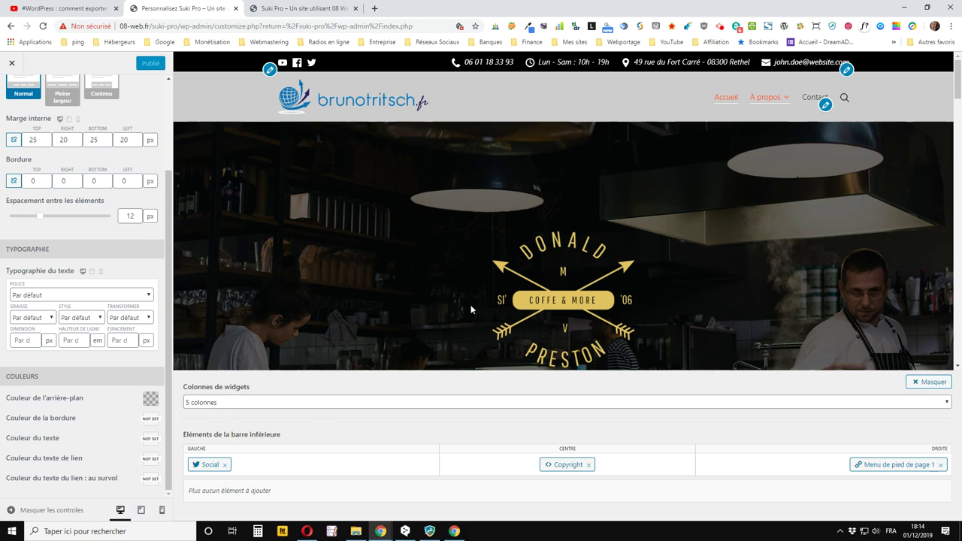
# - Return to the Pied de page settings and review the widget column options against the footer columns on the live site
pyautogui.scroll(3, 21, 161)
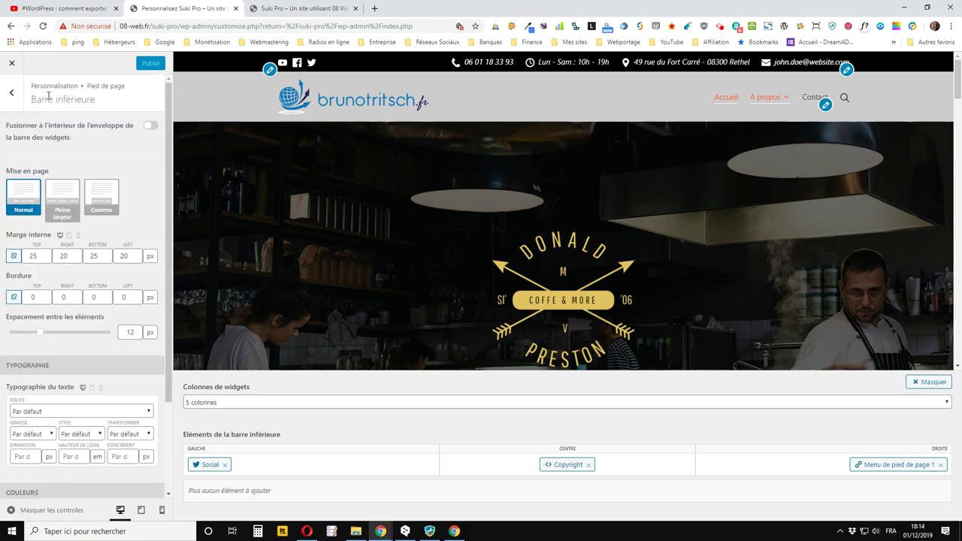
pyautogui.click(12, 92)
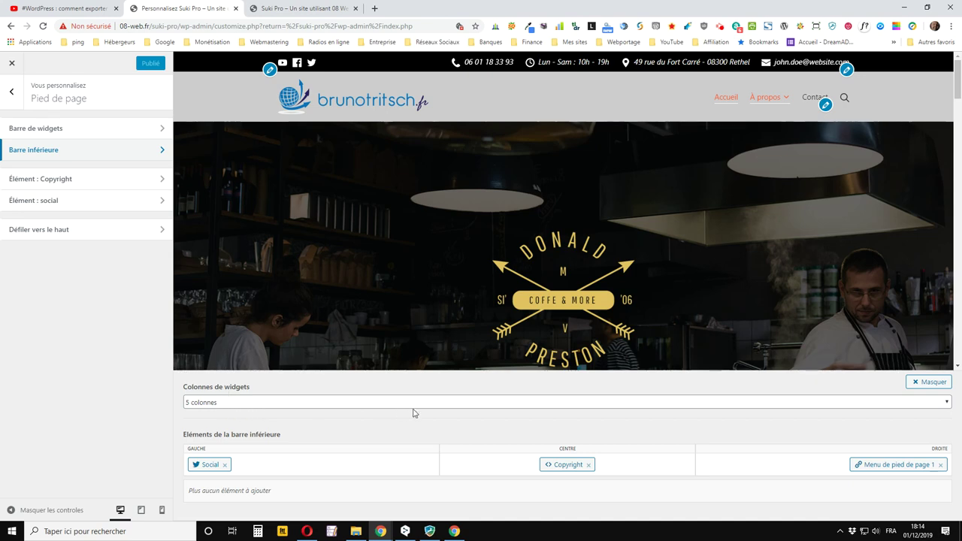
pyautogui.click(243, 402)
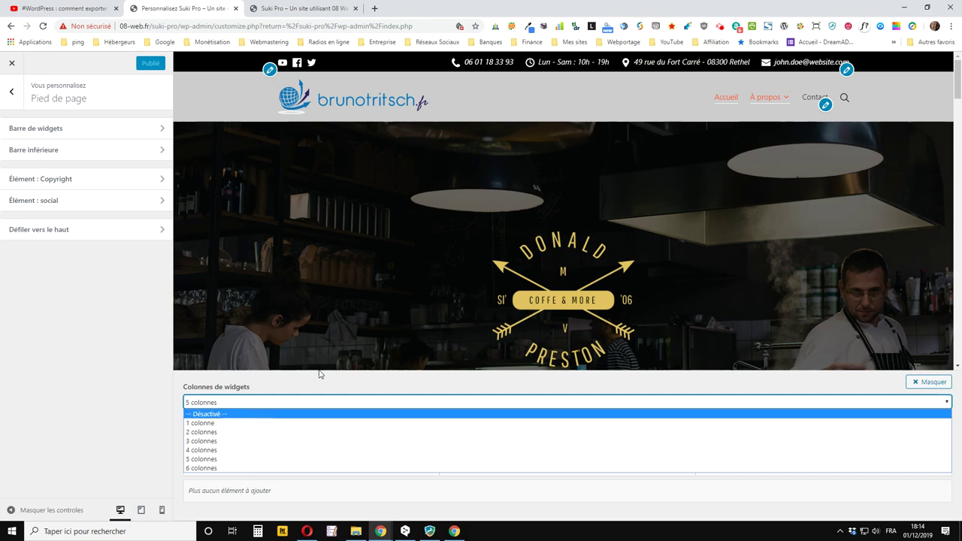
pyautogui.click(392, 391)
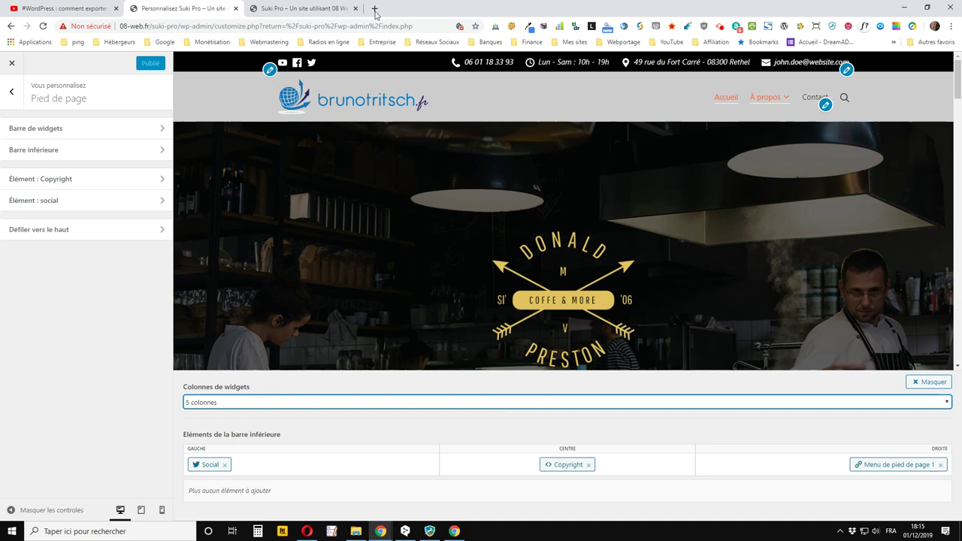
pyautogui.click(299, 10)
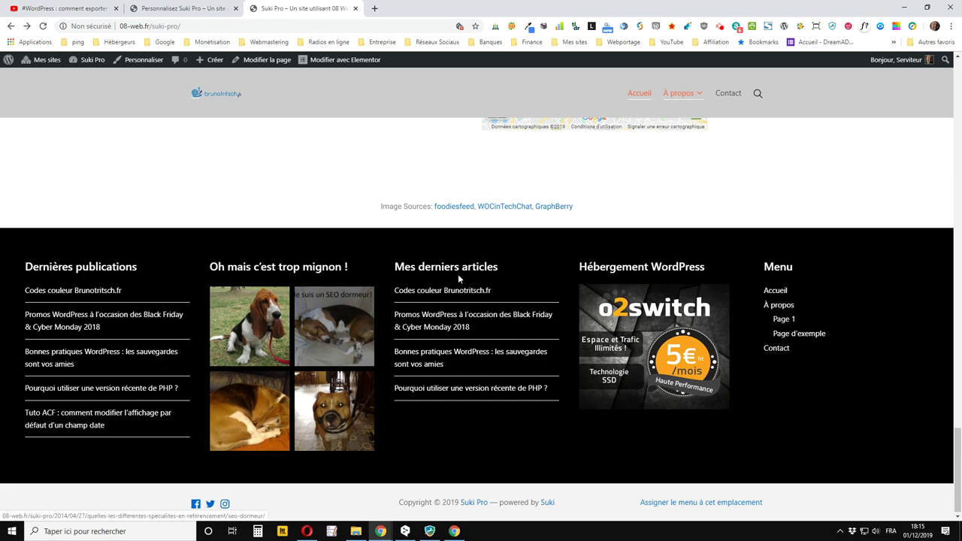
pyautogui.click(175, 6)
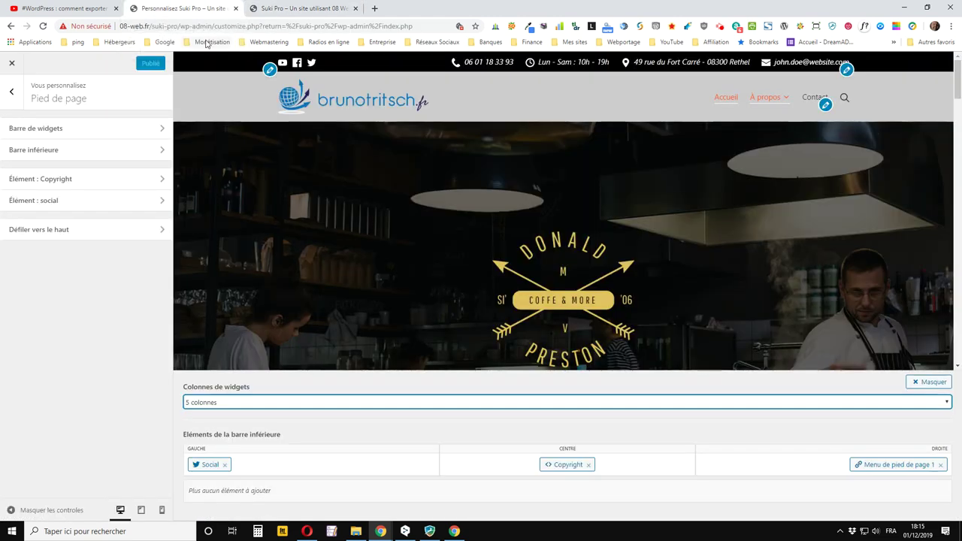
# - Set the footer's widget columns to 3 colonnes, publish, and check the footer on the reloaded live site
pyautogui.click(470, 403)
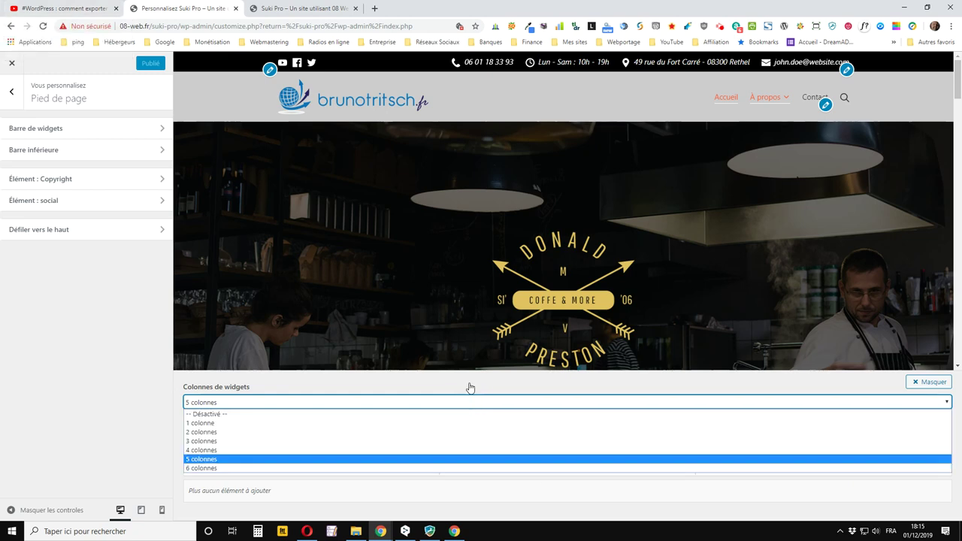
pyautogui.click(373, 441)
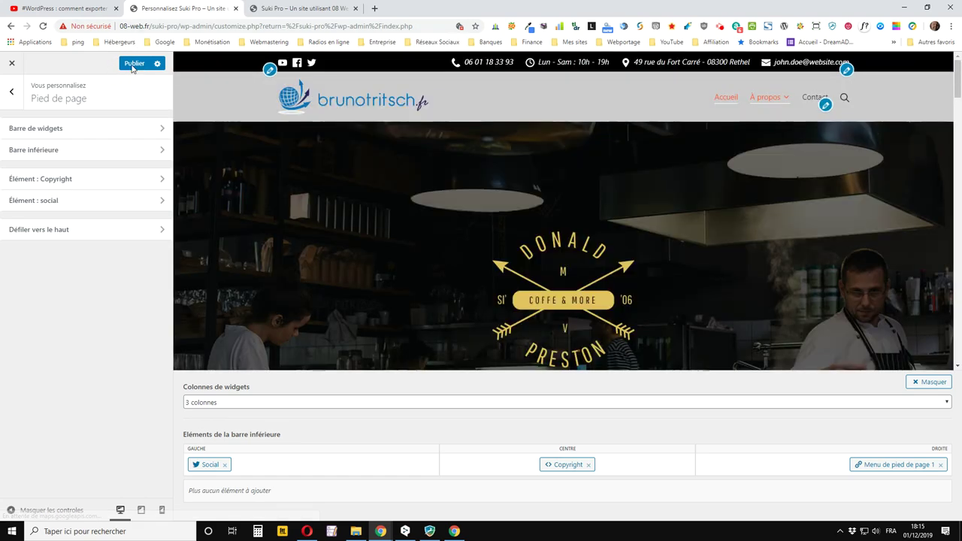
pyautogui.click(134, 65)
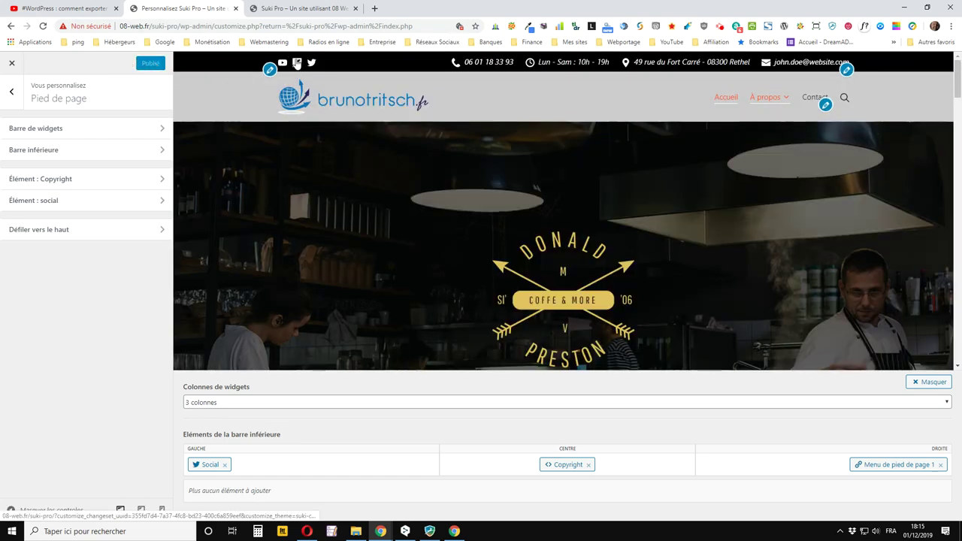
pyautogui.click(294, 9)
pyautogui.click(43, 26)
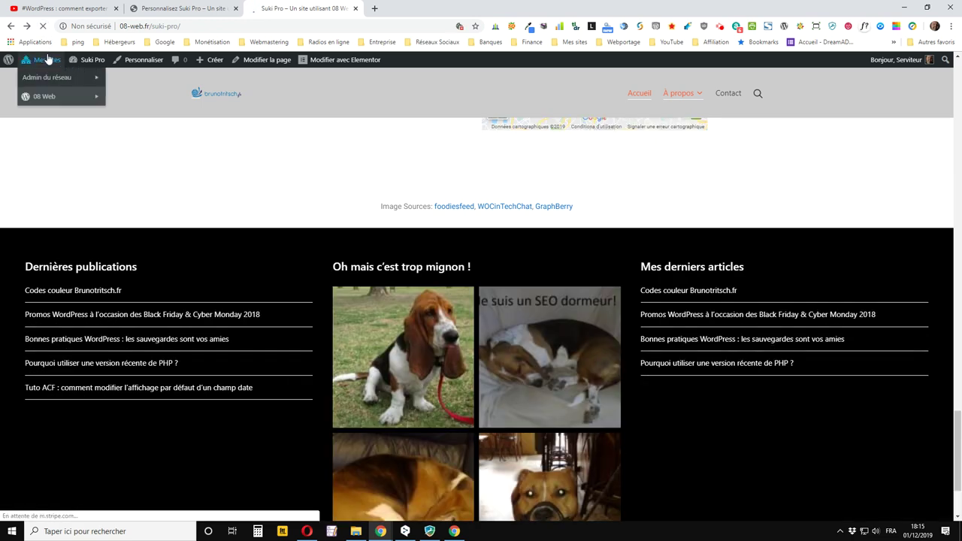
pyautogui.scroll(-2, 743, 292)
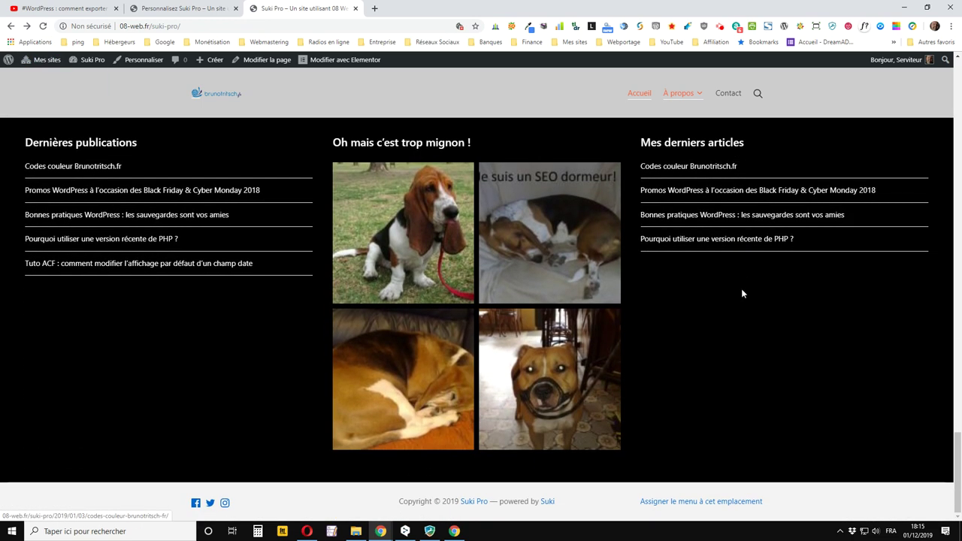
pyautogui.scroll(2, 741, 292)
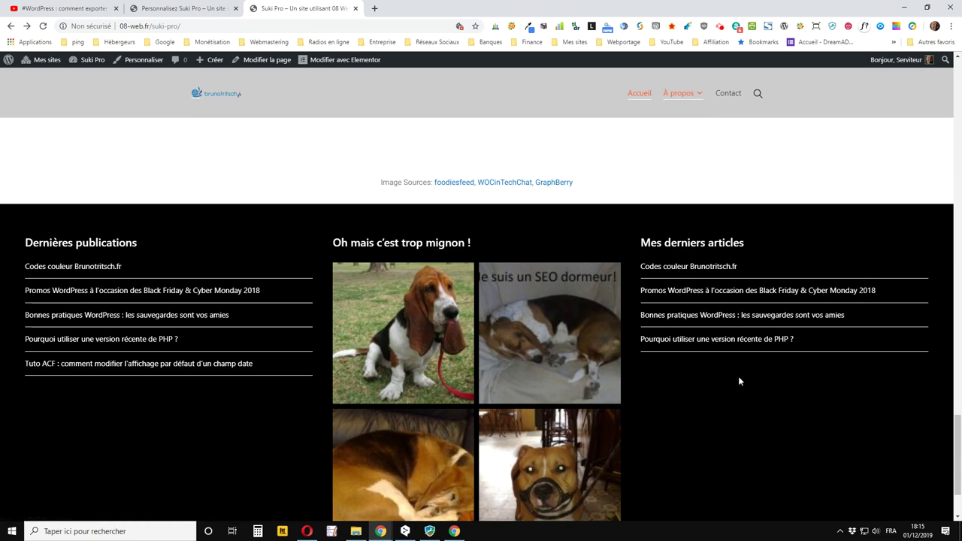
pyautogui.scroll(-2, 724, 369)
pyautogui.scroll(2, 720, 365)
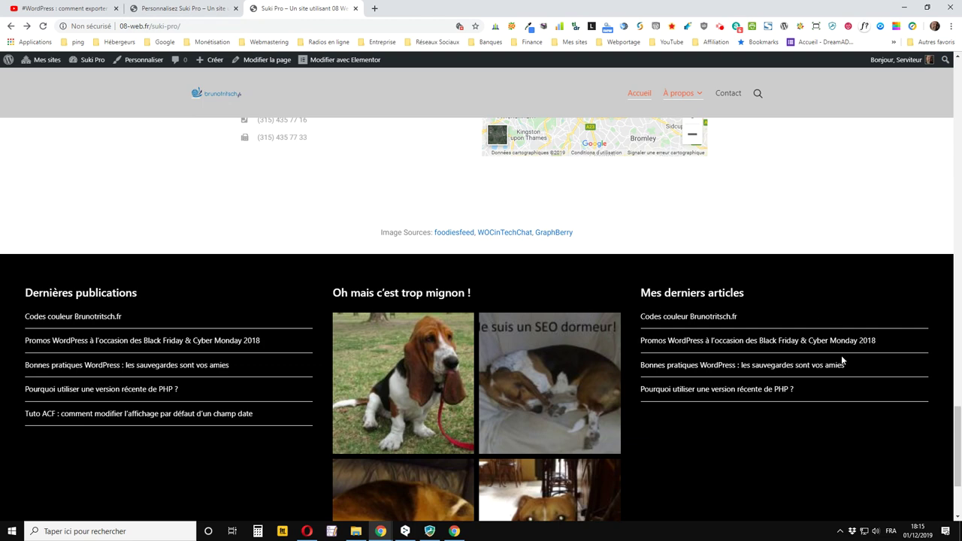
pyautogui.scroll(-2, 834, 351)
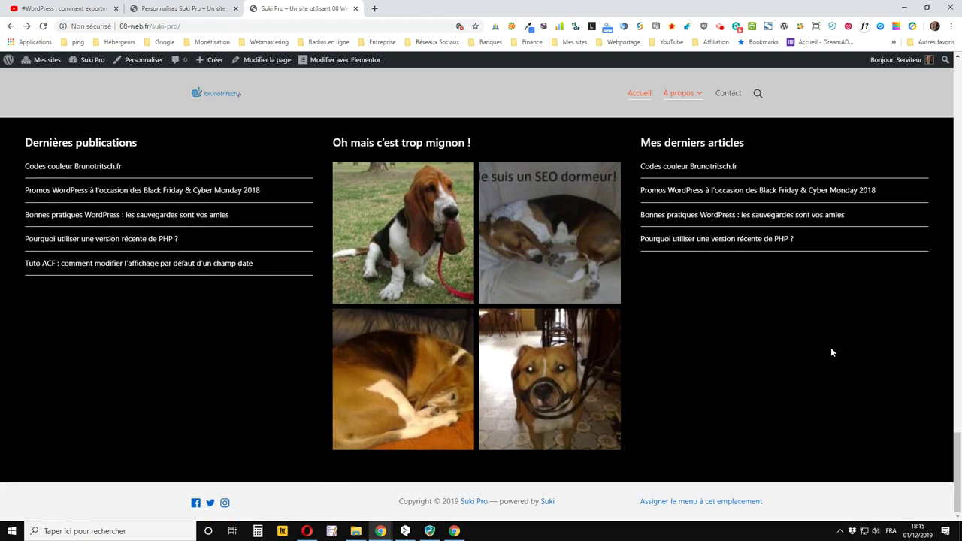
# - Set the footer's widget columns back to 5 colonnes, publish, and check the footer on the reloaded live site
pyautogui.click(167, 8)
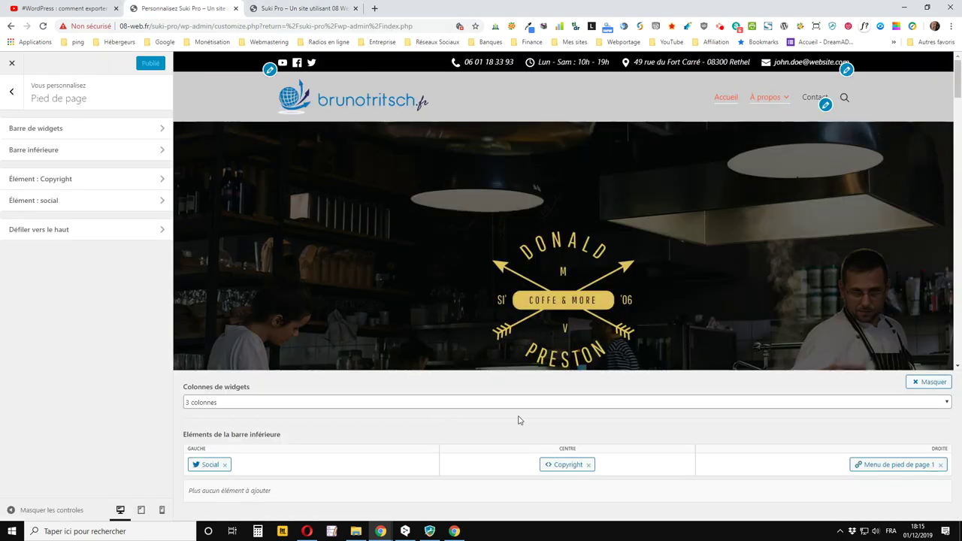
pyautogui.click(585, 402)
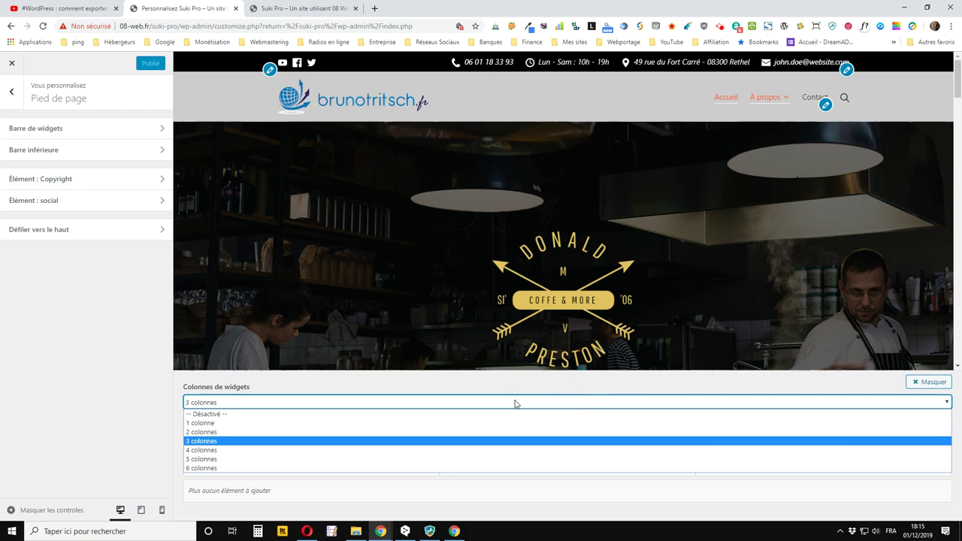
pyautogui.click(239, 459)
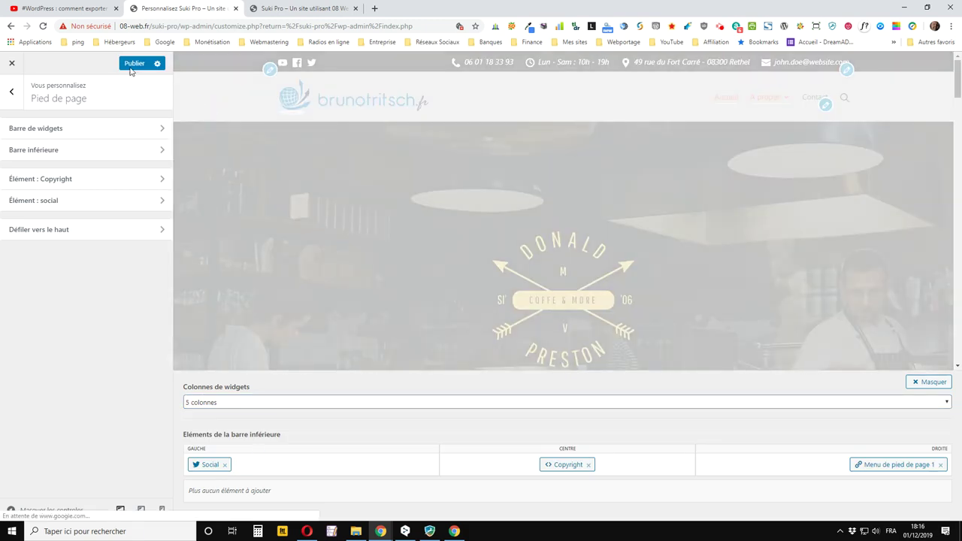
pyautogui.click(134, 63)
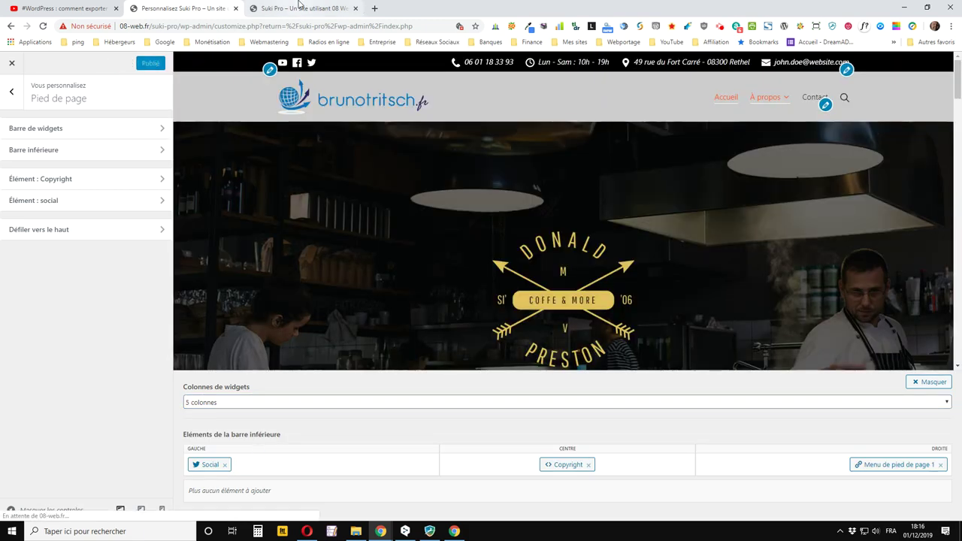
pyautogui.click(299, 7)
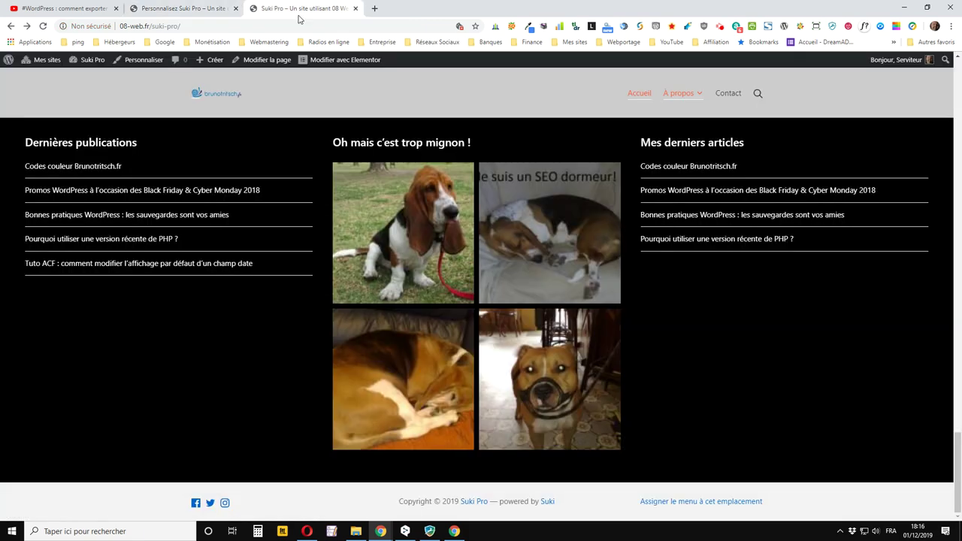
pyautogui.click(42, 28)
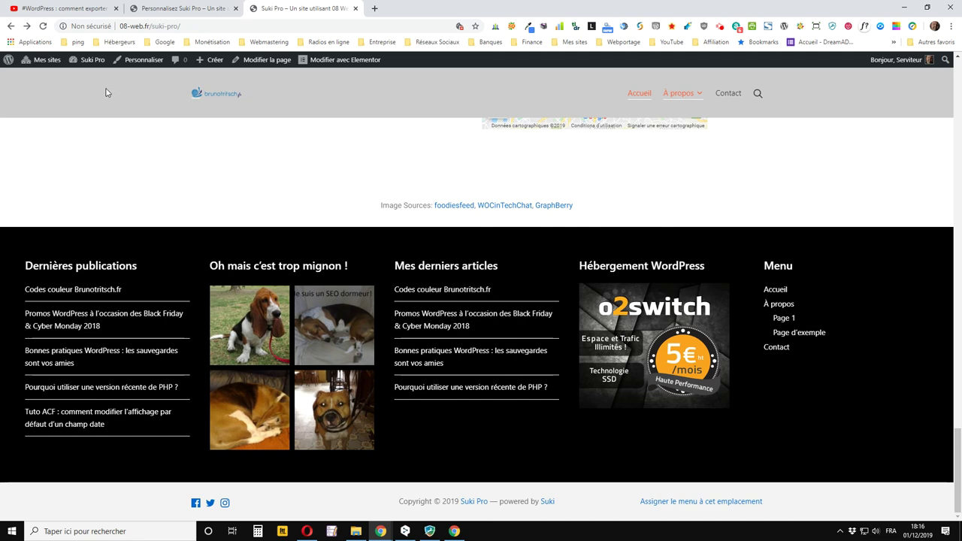
pyautogui.click(180, 8)
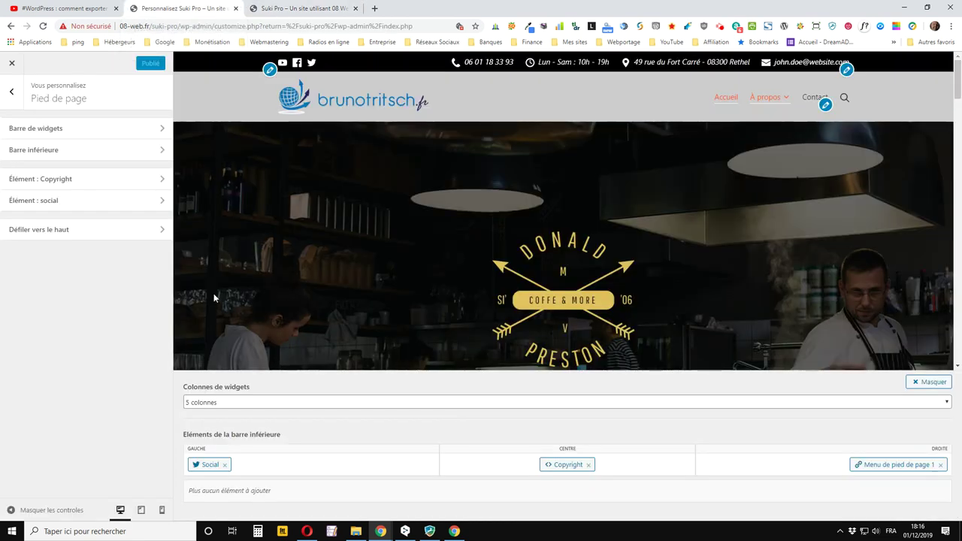
# - Review the Copyright element's text and available tags against the copyright line in the live site's bottom bar
pyautogui.click(52, 154)
pyautogui.click(43, 178)
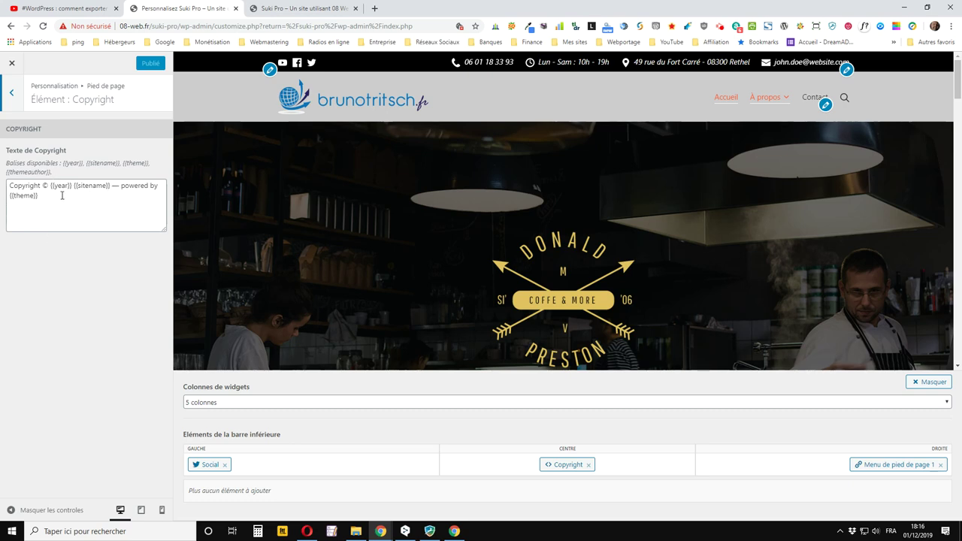
pyautogui.click(301, 8)
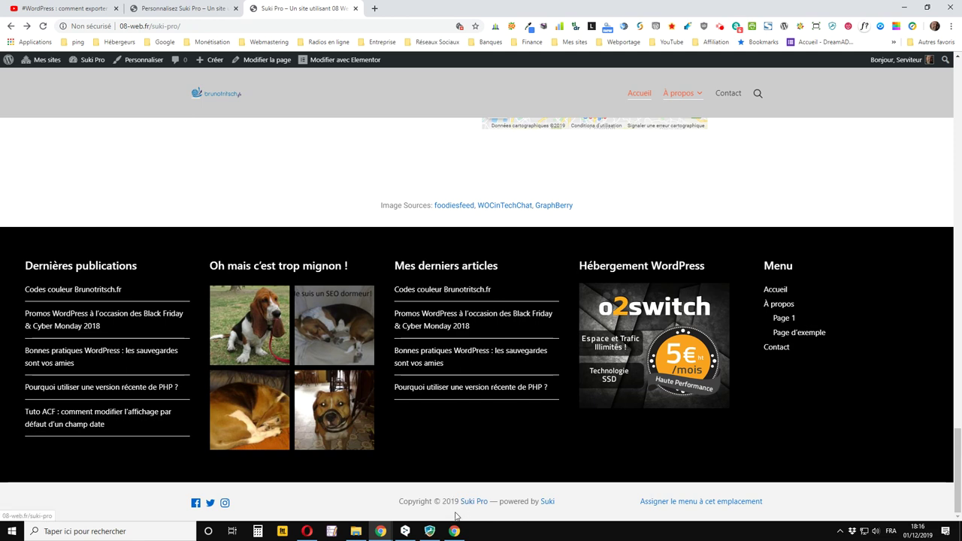
pyautogui.click(180, 9)
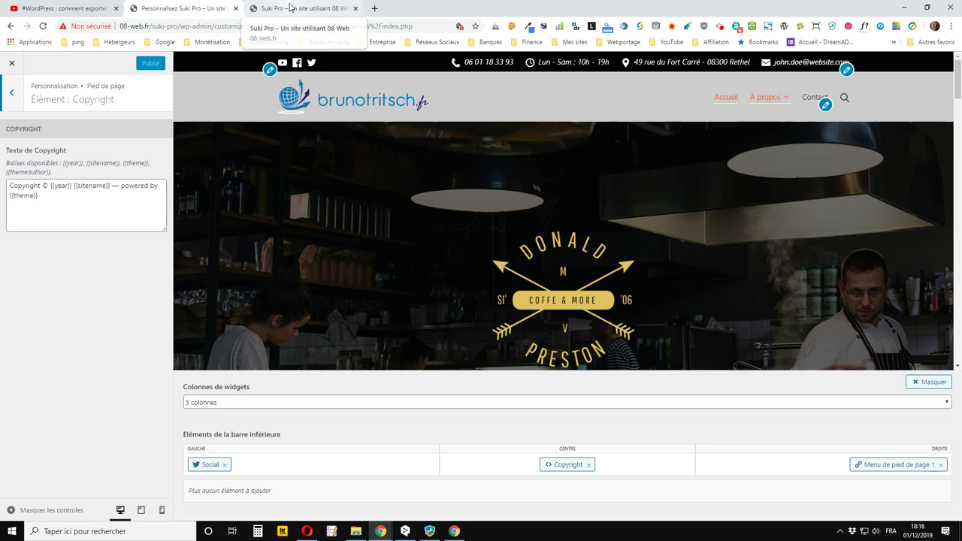
pyautogui.click(291, 8)
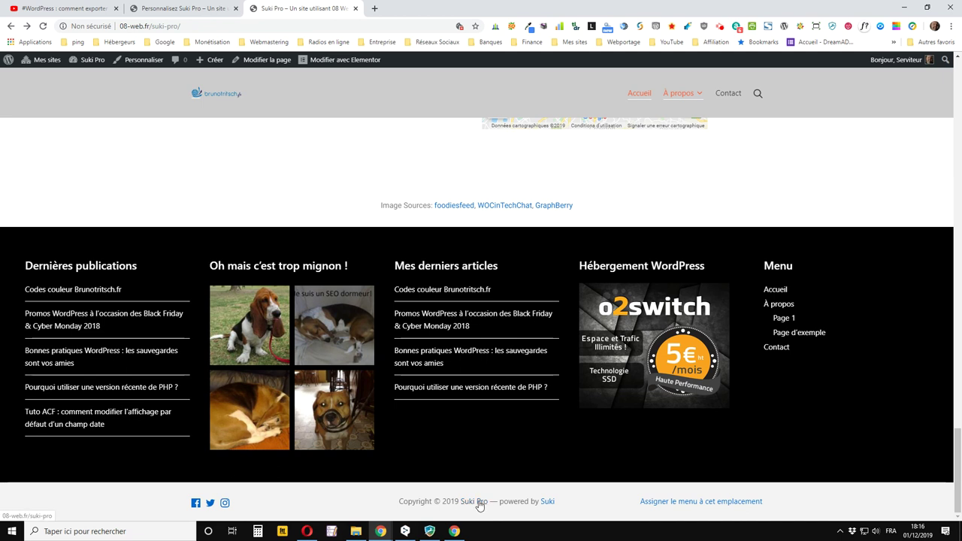
pyautogui.click(216, 10)
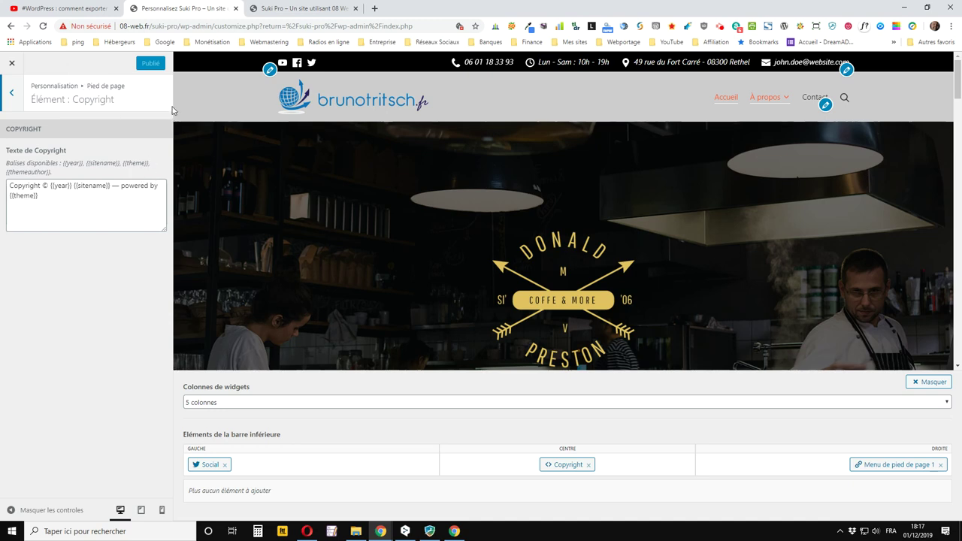
pyautogui.click(97, 8)
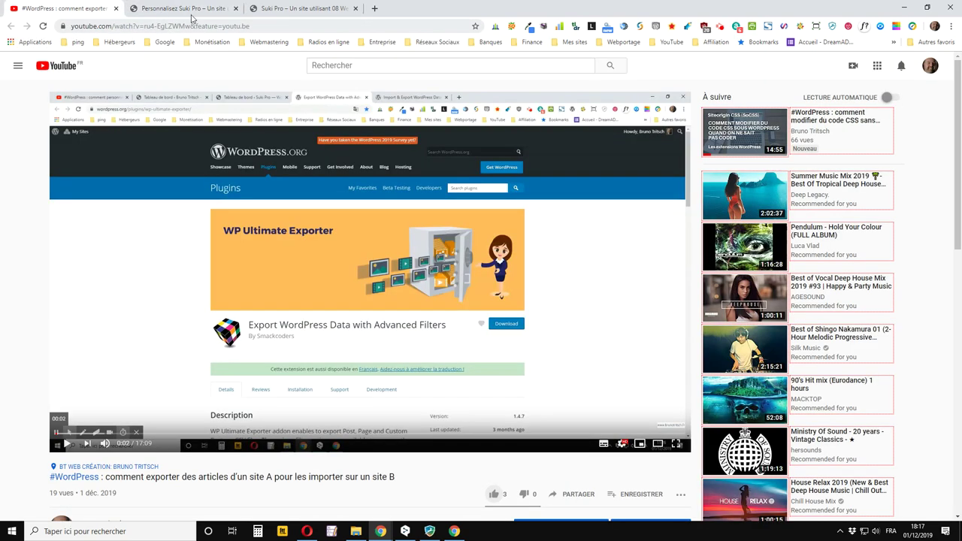
pyautogui.click(192, 15)
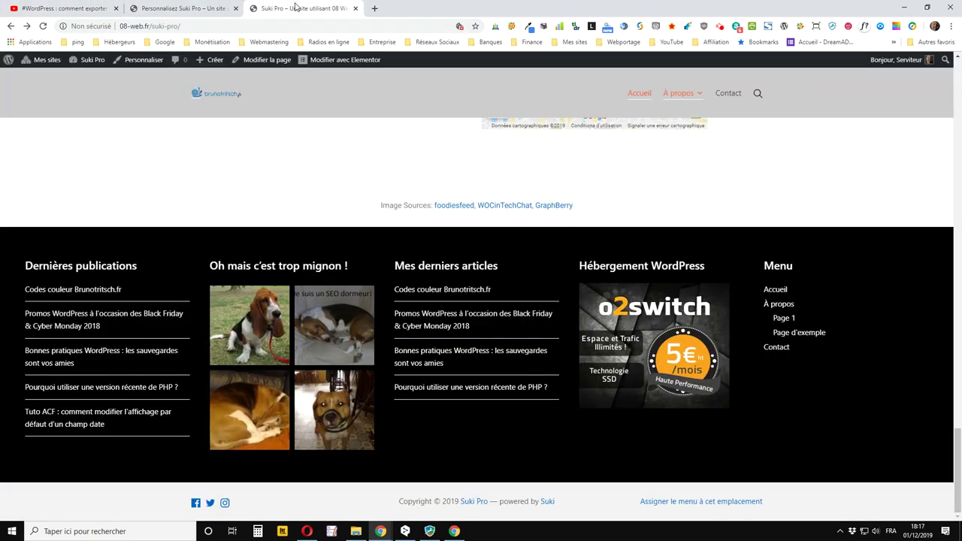
pyautogui.click(293, 7)
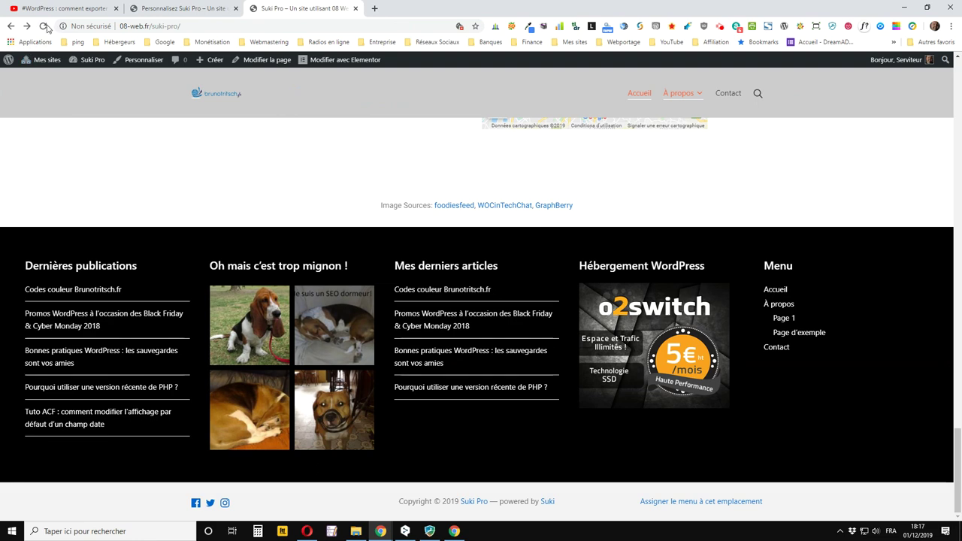
pyautogui.click(44, 26)
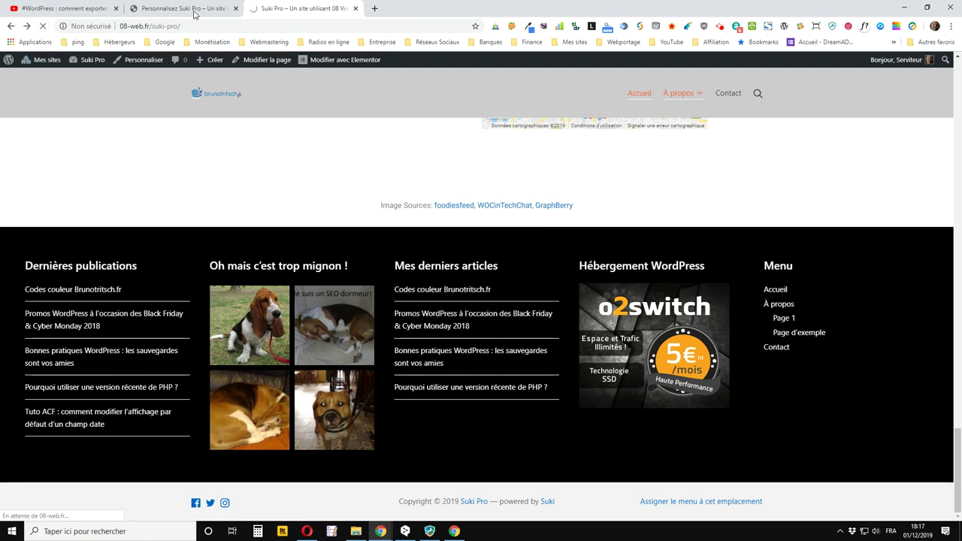
# - Replace Instagram with Youtube in the active links of the footer's social element
pyautogui.click(194, 15)
pyautogui.click(15, 92)
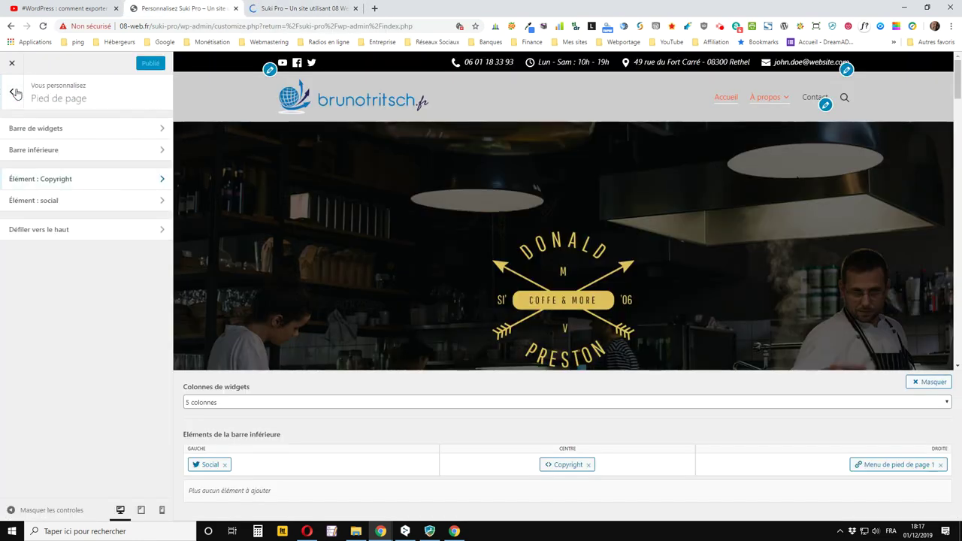
pyautogui.click(68, 203)
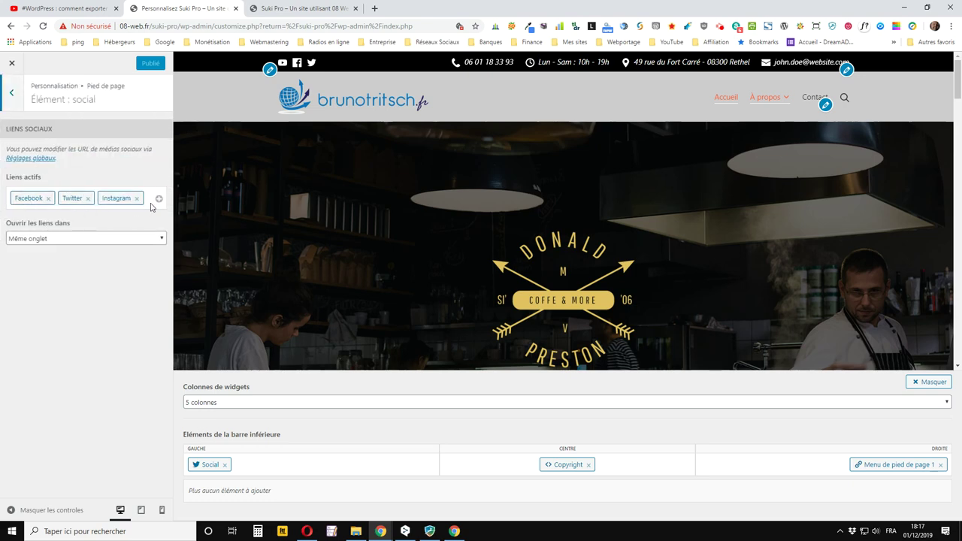
pyautogui.click(136, 198)
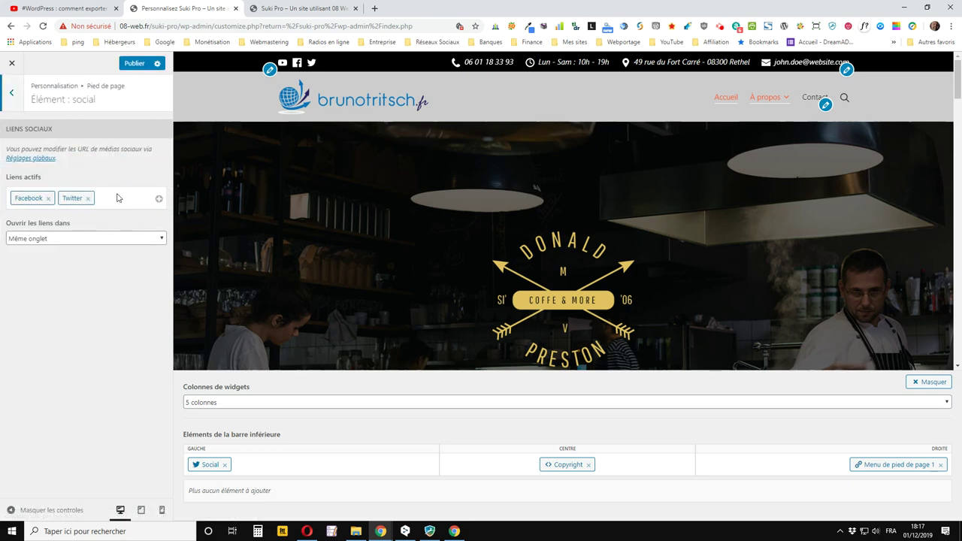
pyautogui.click(159, 199)
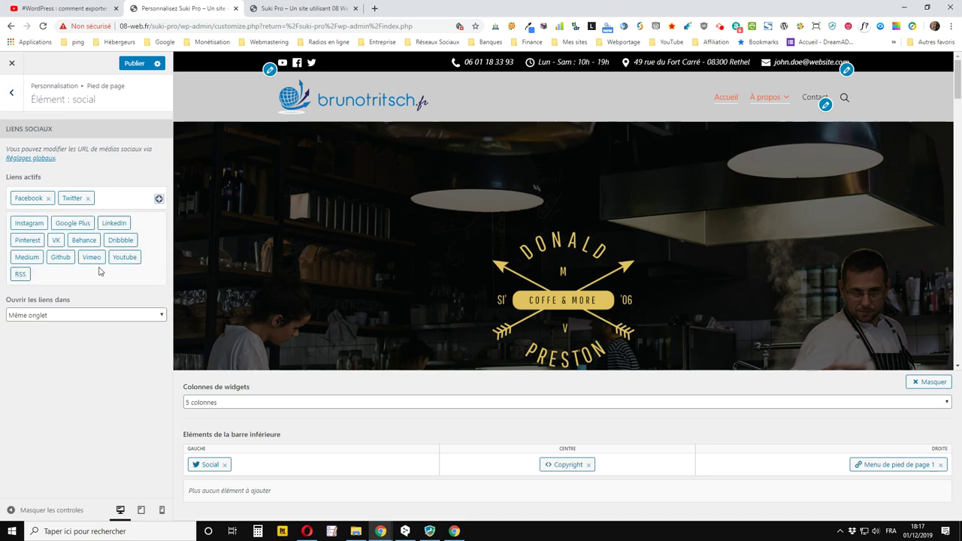
pyautogui.click(132, 259)
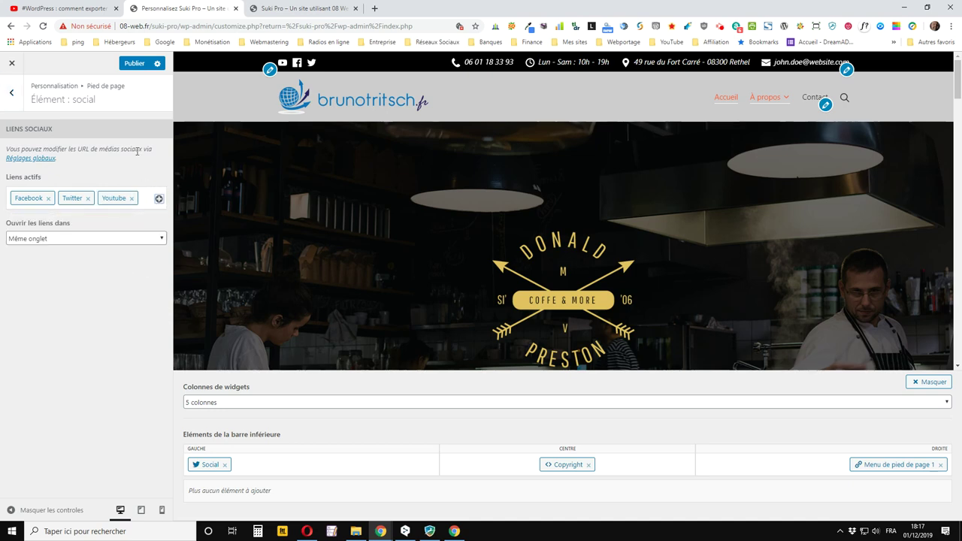
# - Set the footer's social links to open in Nouvel onglet, publish, and look at the social icons in the live site's footer
pyautogui.click(63, 241)
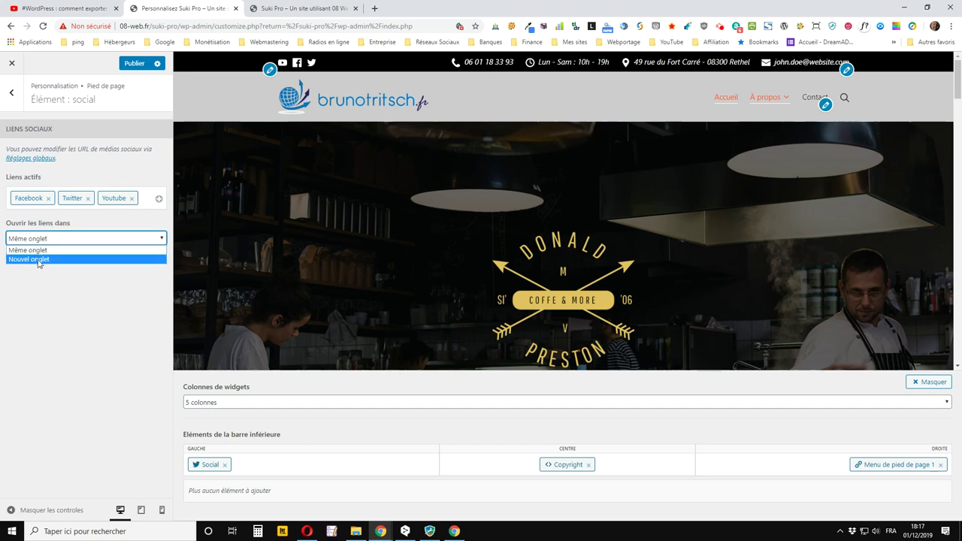
pyautogui.click(39, 260)
pyautogui.click(133, 64)
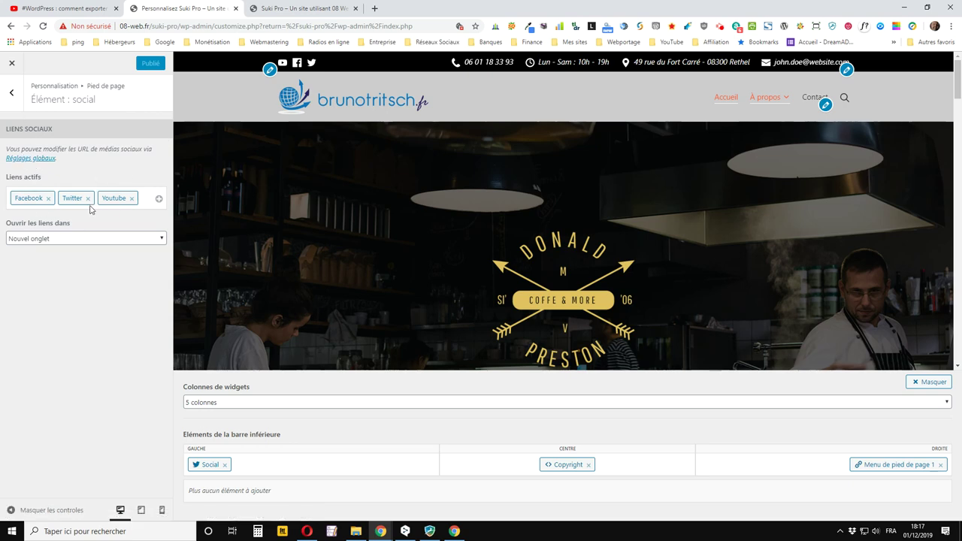
pyautogui.click(298, 7)
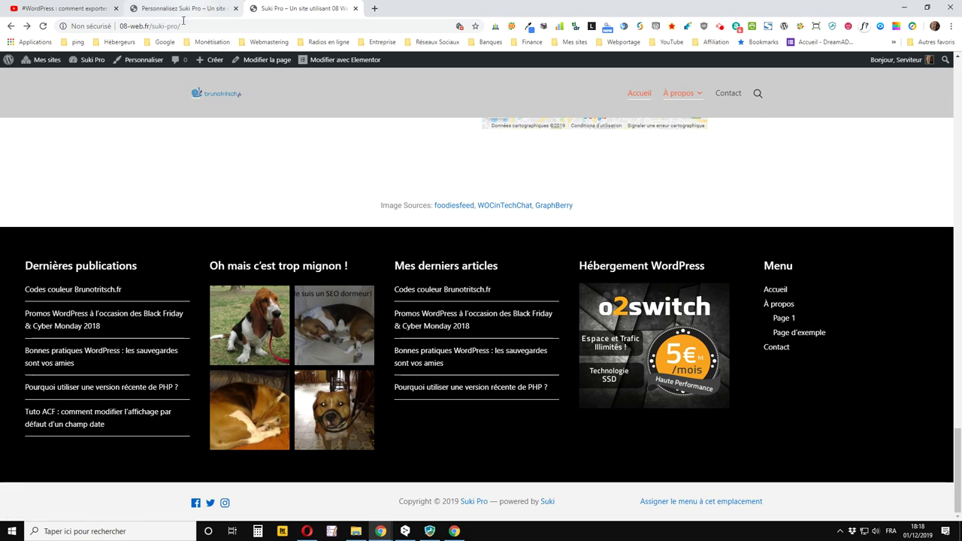
# - Review the social media URL fields in the customizer's global settings, from Behance through Youtube
pyautogui.click(139, 10)
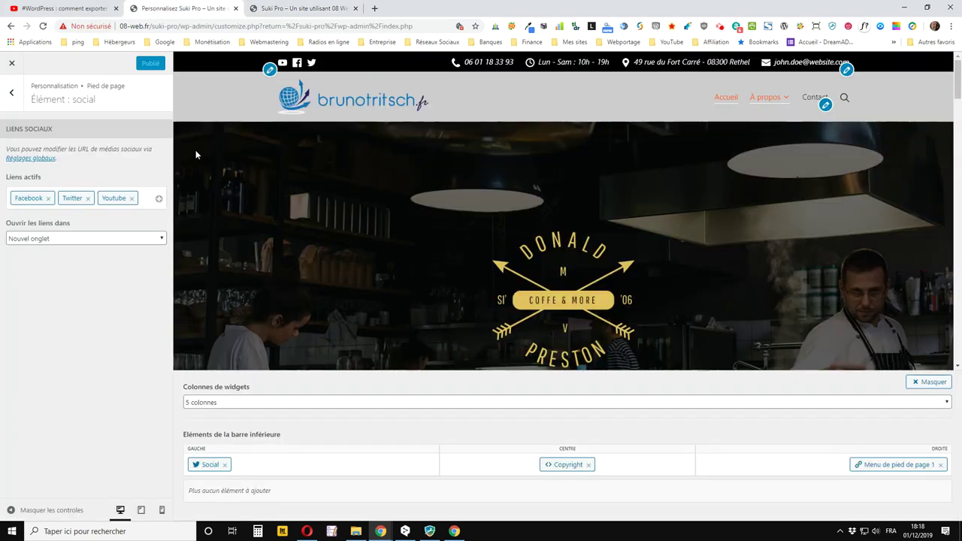
pyautogui.click(29, 159)
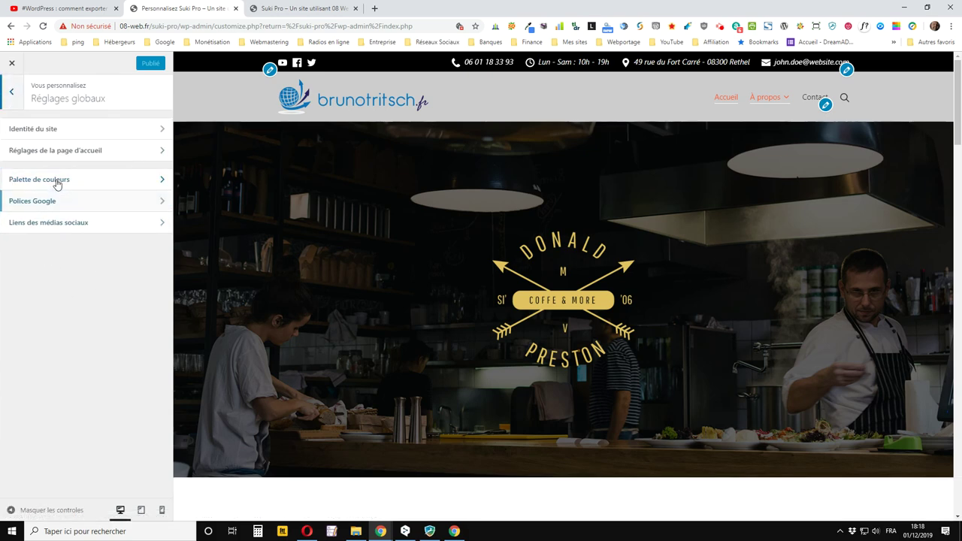
pyautogui.click(11, 224)
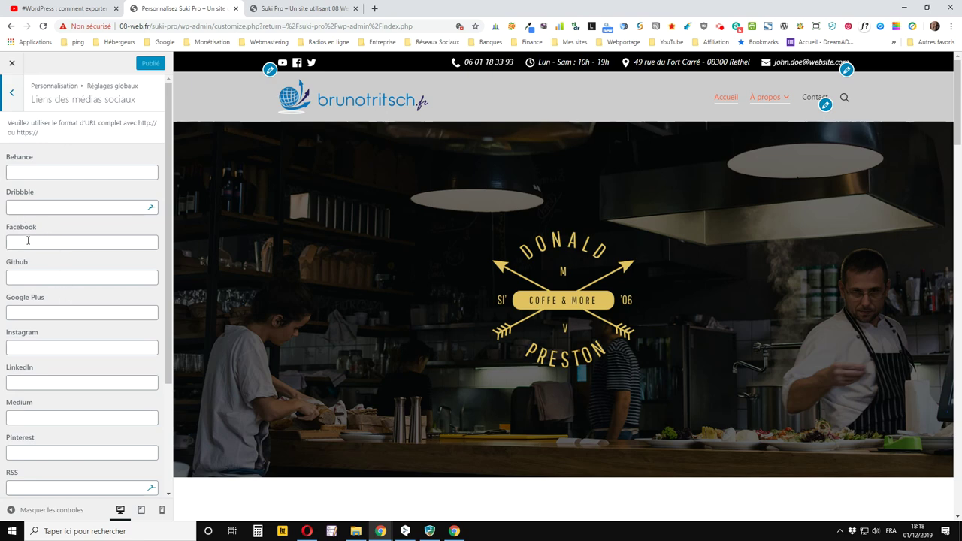
pyautogui.click(28, 241)
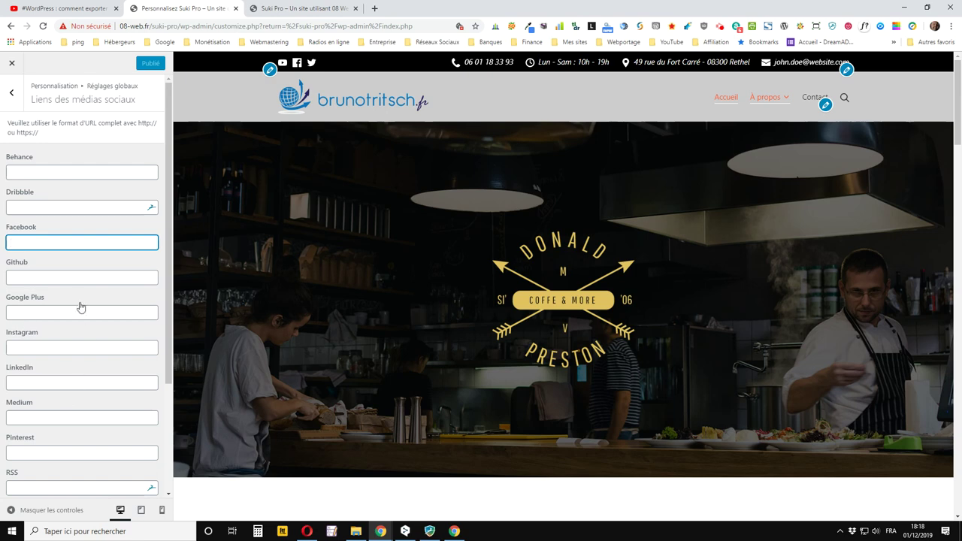
pyautogui.scroll(-2, 30, 349)
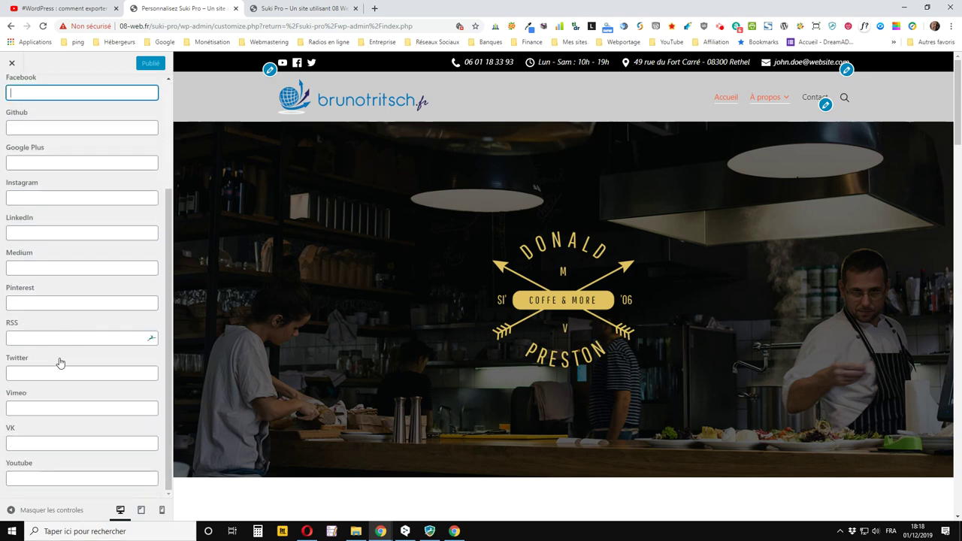
pyautogui.scroll(2, 60, 368)
pyautogui.click(11, 92)
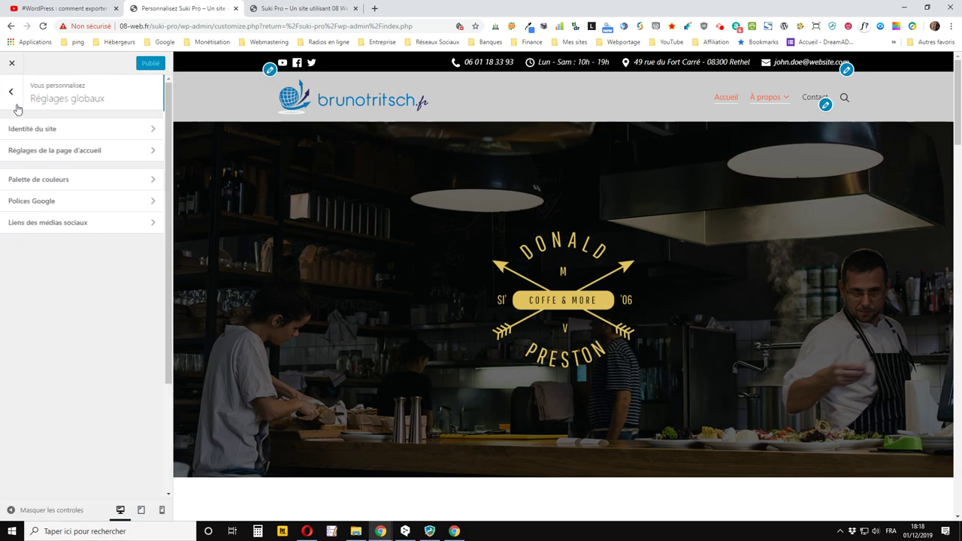
pyautogui.click(11, 92)
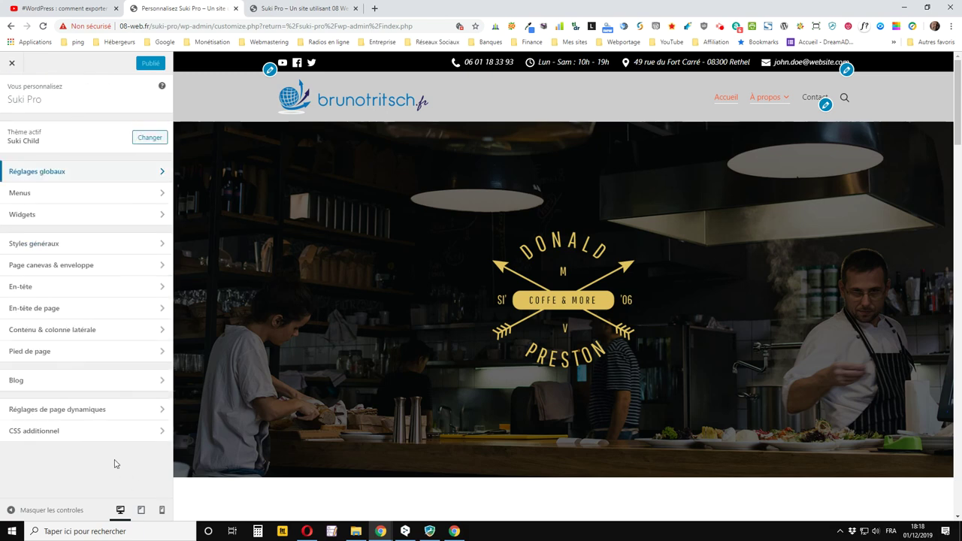
# - Enable the footer's « Défiler vers le haut » button, disable it on Mobile, and keep its display mode as Épinglé
pyautogui.click(30, 351)
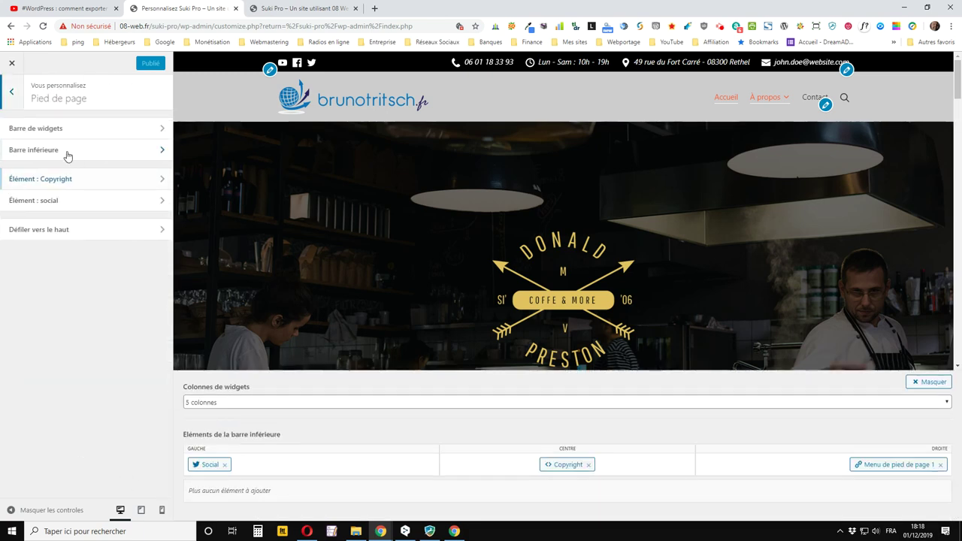
pyautogui.click(77, 230)
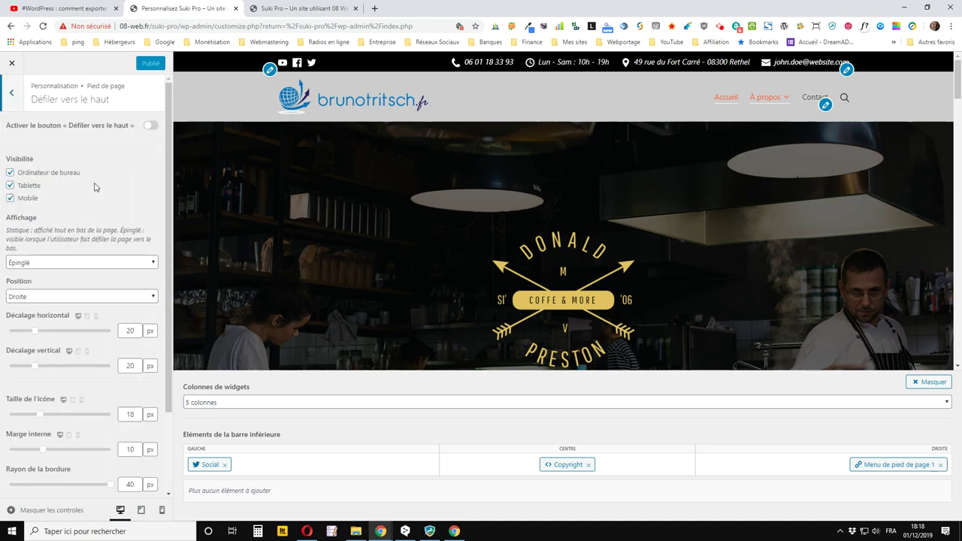
pyautogui.click(150, 128)
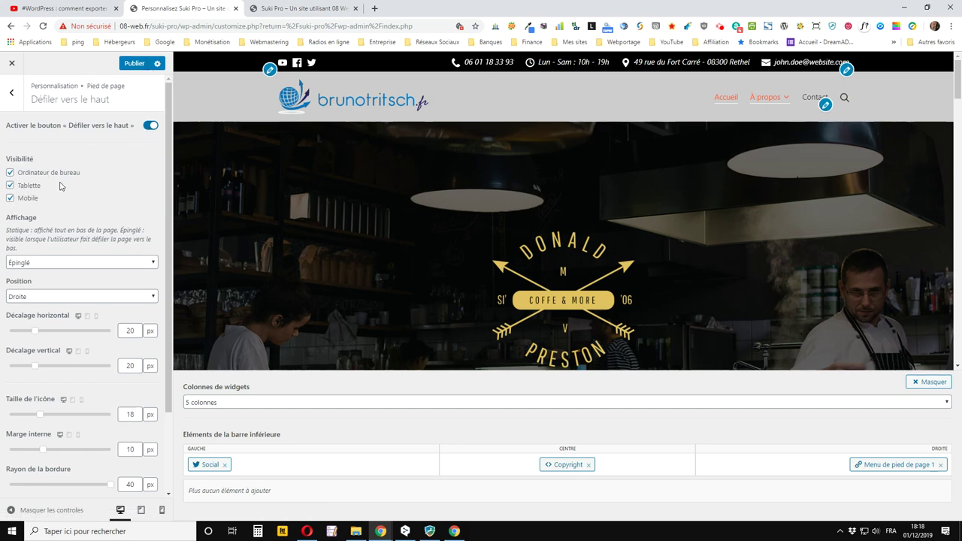
pyautogui.click(9, 183)
pyautogui.click(10, 199)
pyautogui.click(57, 263)
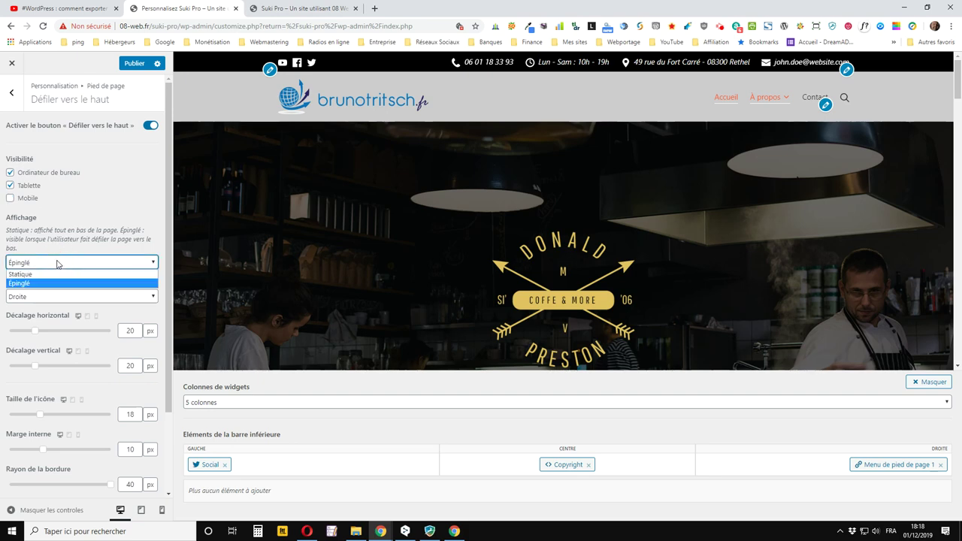
pyautogui.click(57, 263)
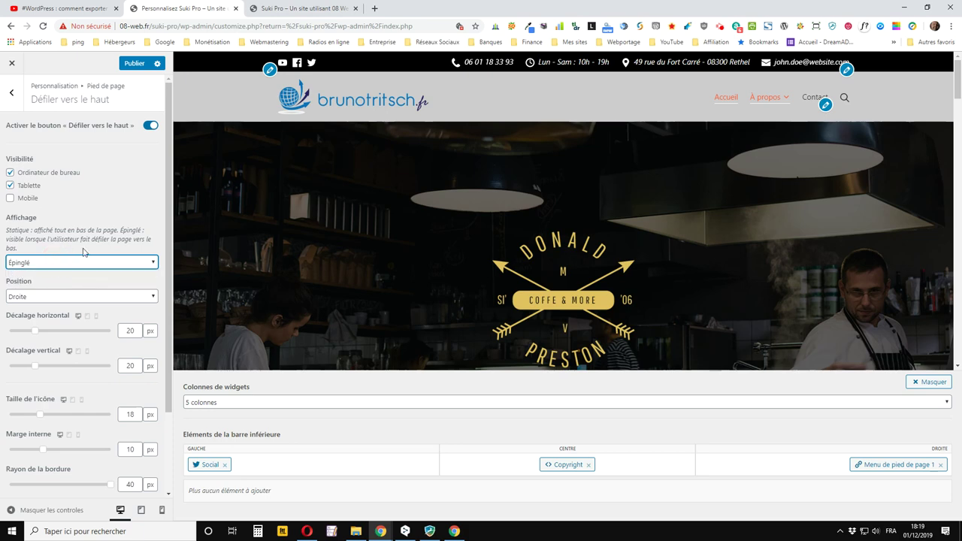